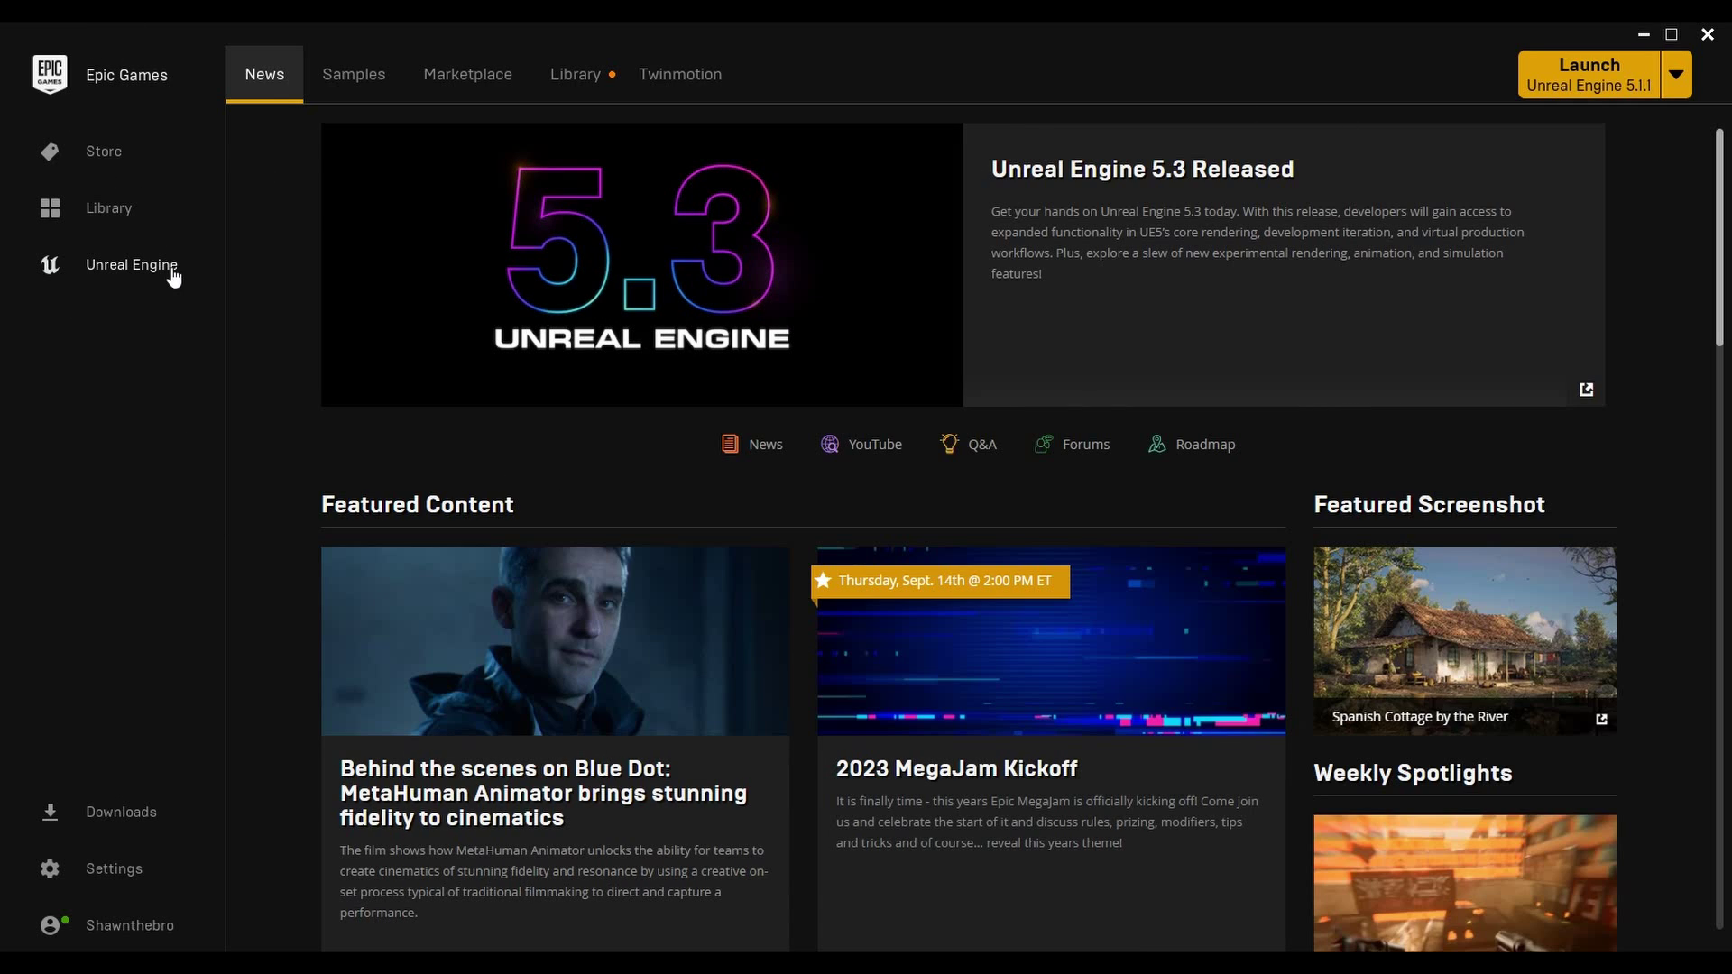
# - Show the free Marketplace content made by Epic Games
pyautogui.click(486, 86)
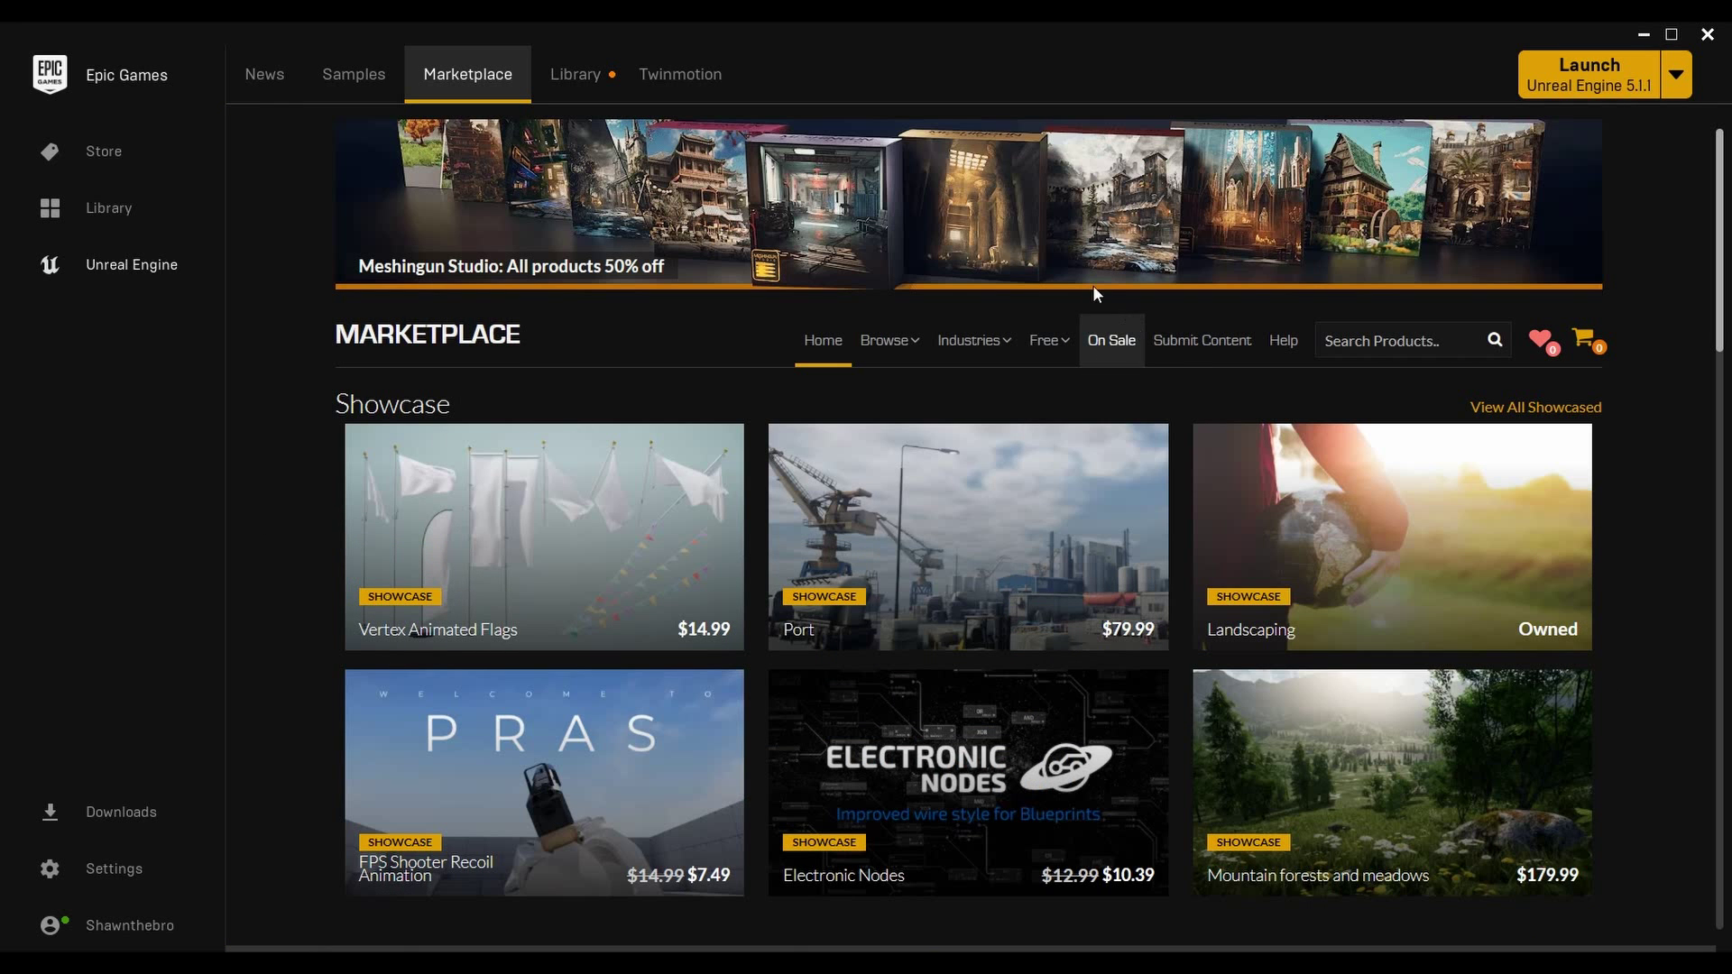
pyautogui.moveTo(1071, 372)
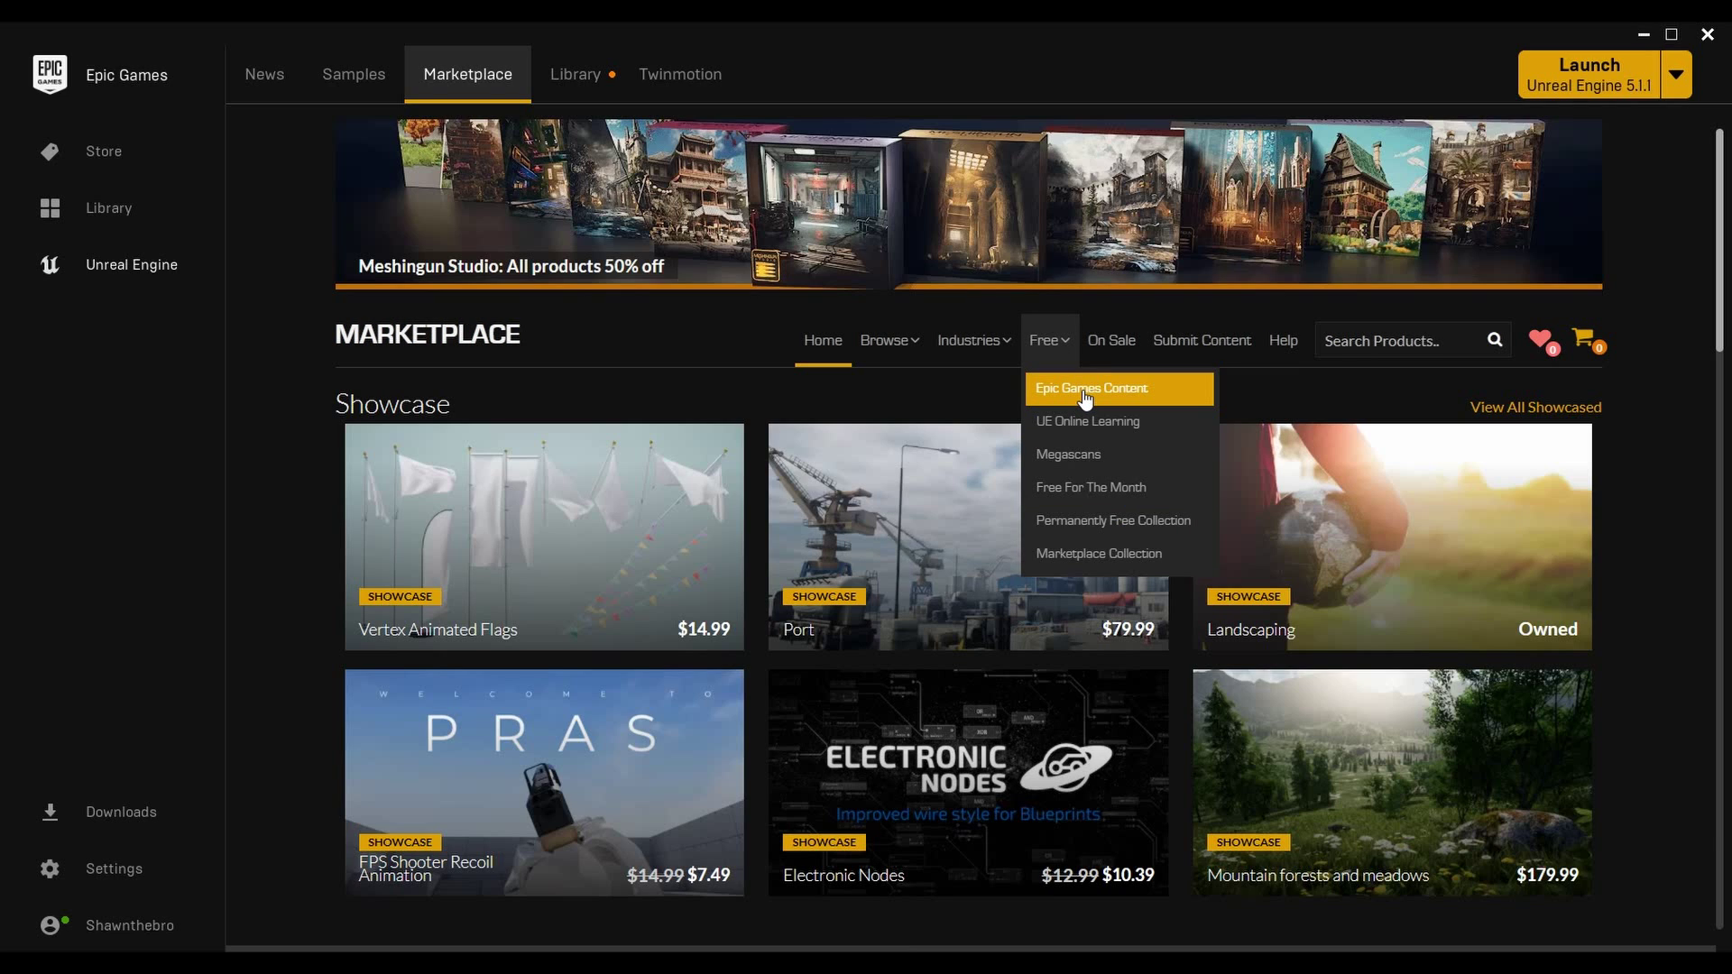
pyautogui.click(1085, 397)
# - Add Pose Driver Connect to the cart, then remove it so the cart is empty
pyautogui.scroll(-2, 431, 641)
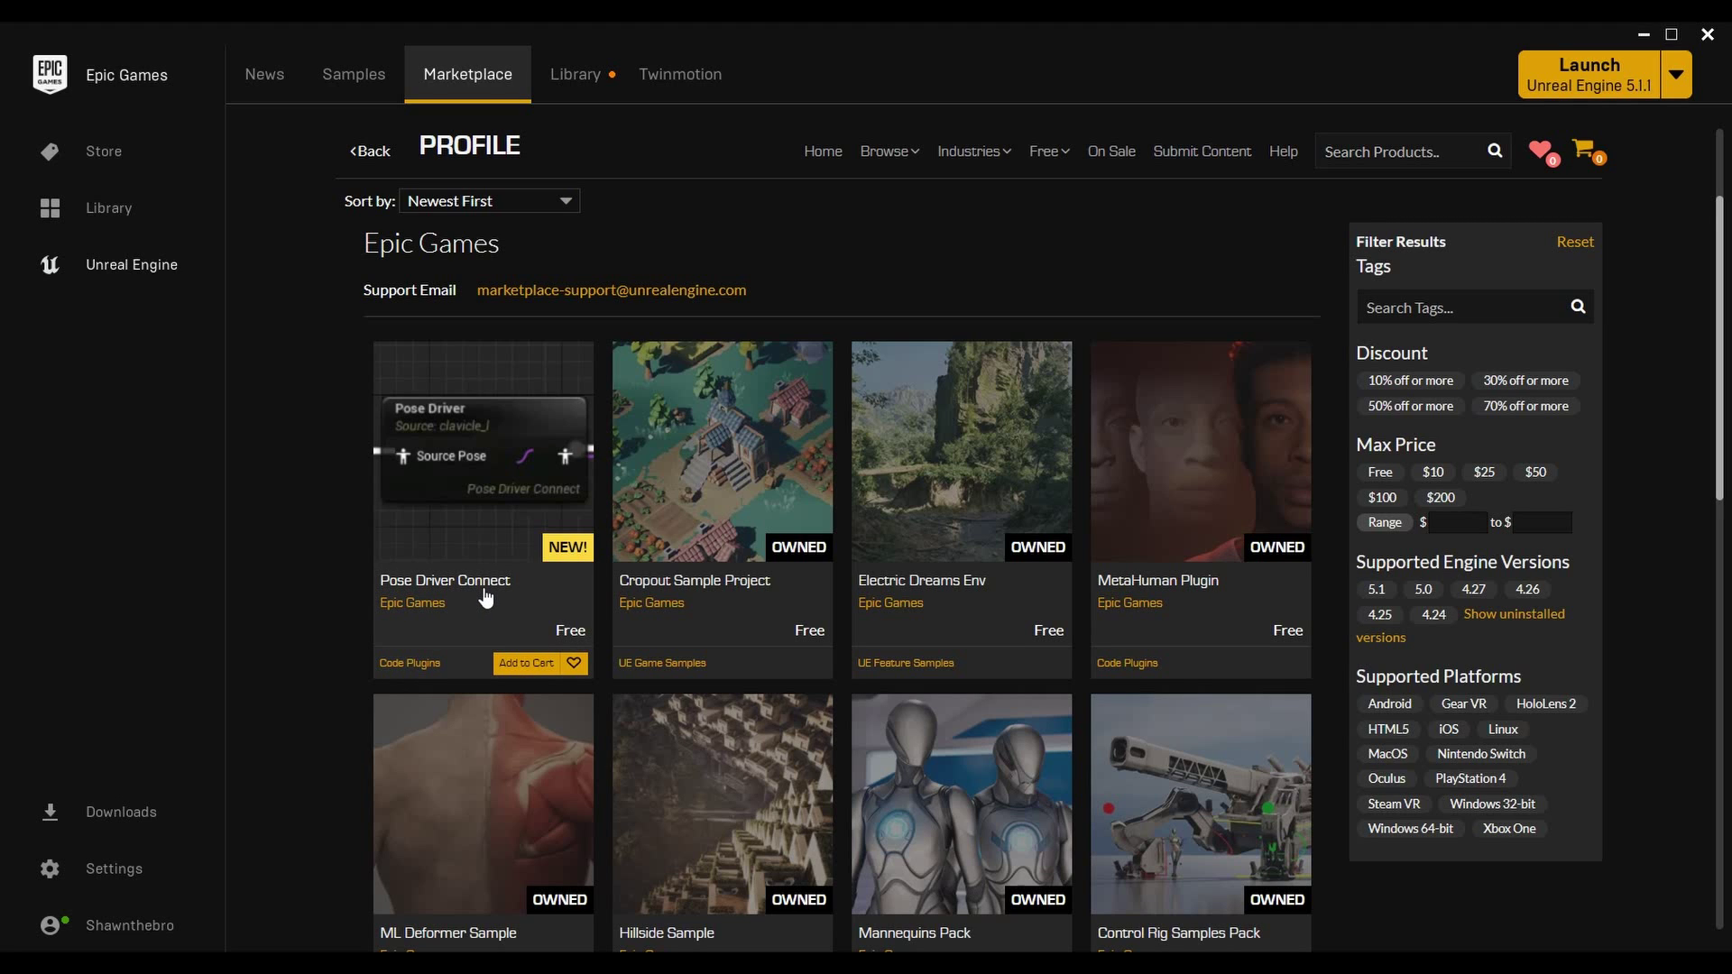
pyautogui.click(530, 664)
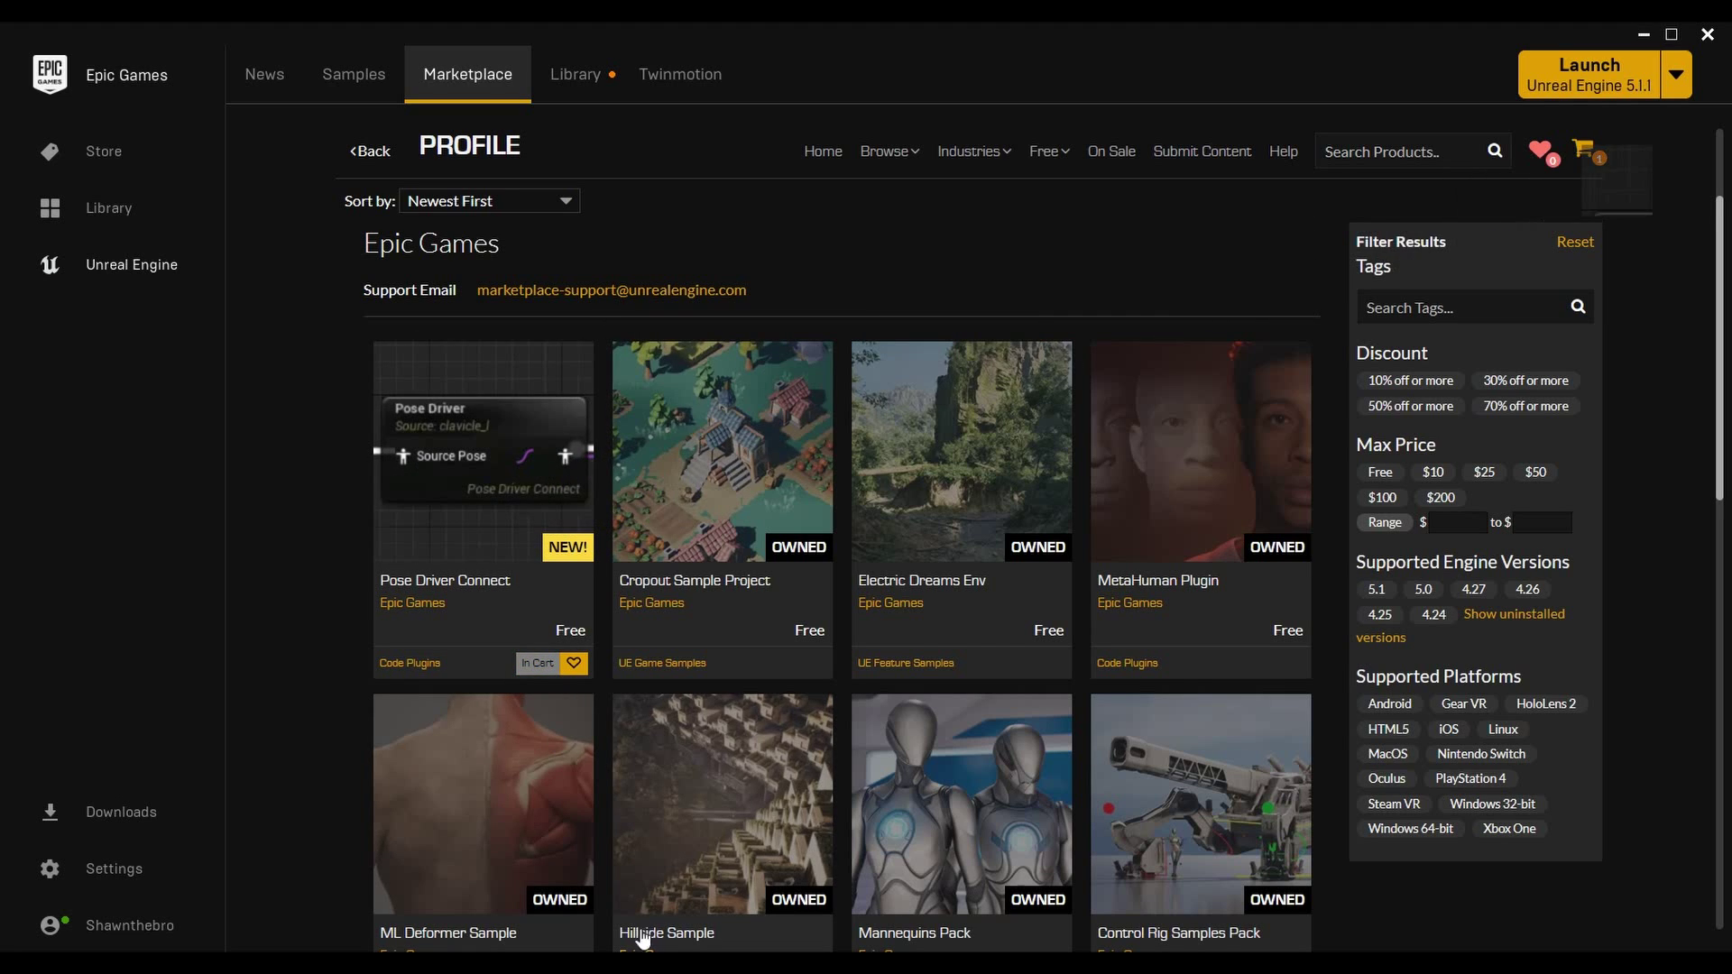
pyautogui.scroll(2, 1533, 271)
pyautogui.click(1585, 341)
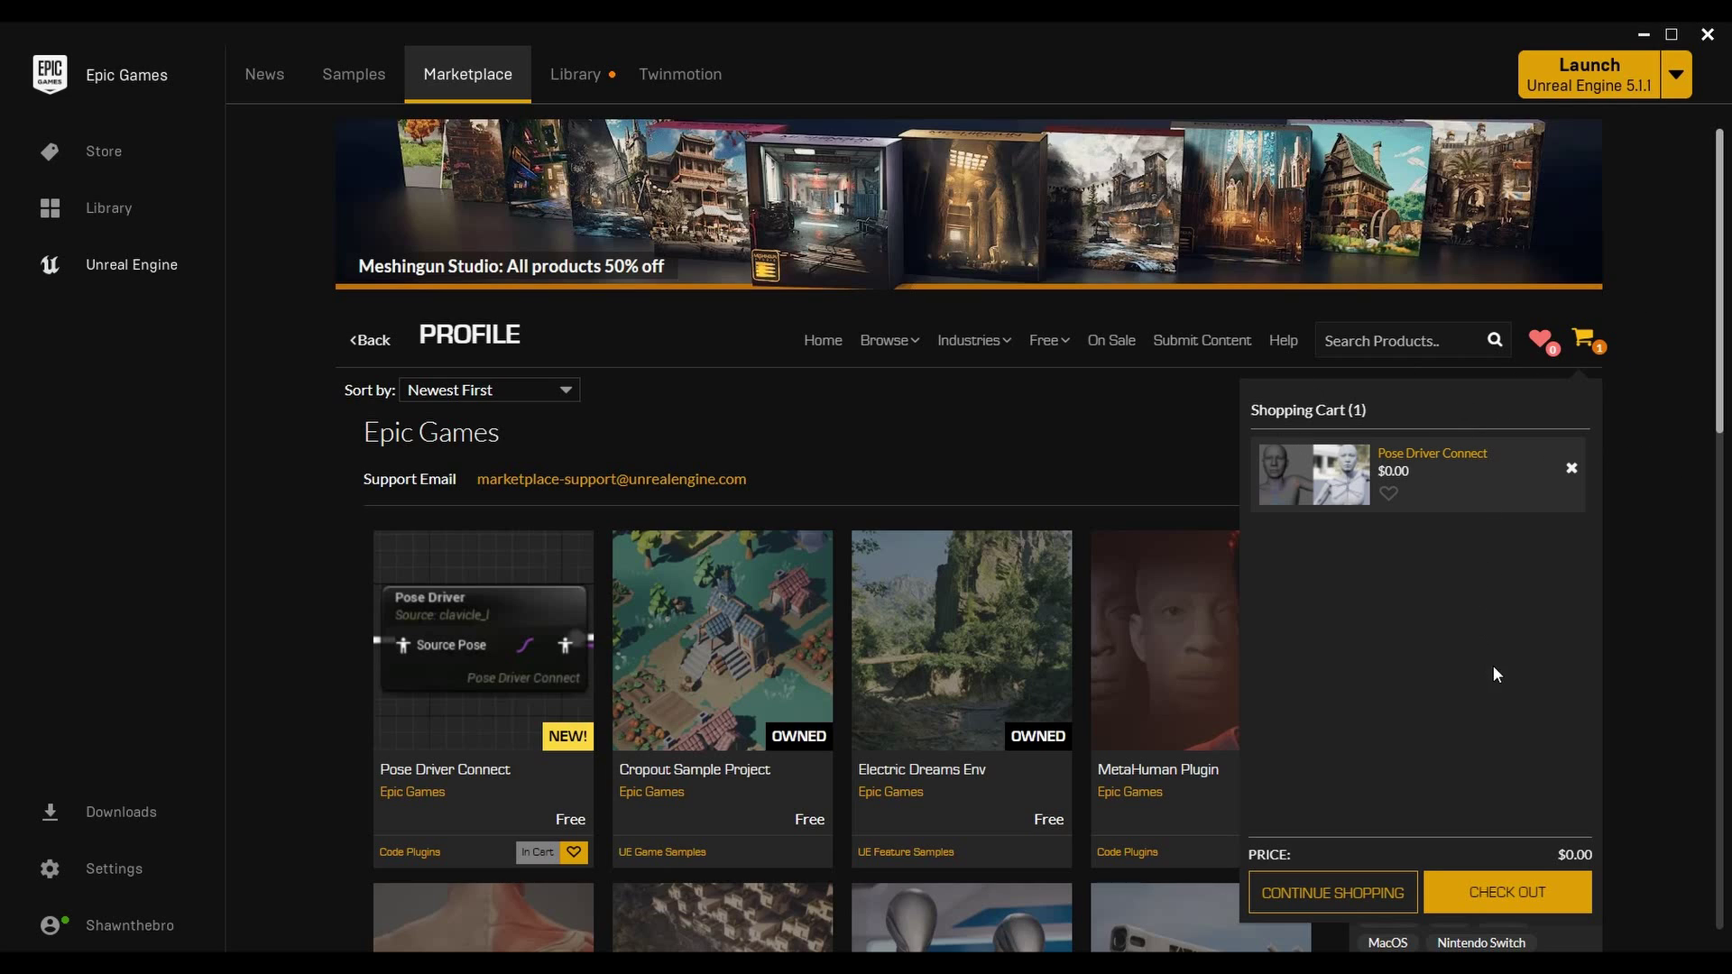
pyautogui.click(1534, 892)
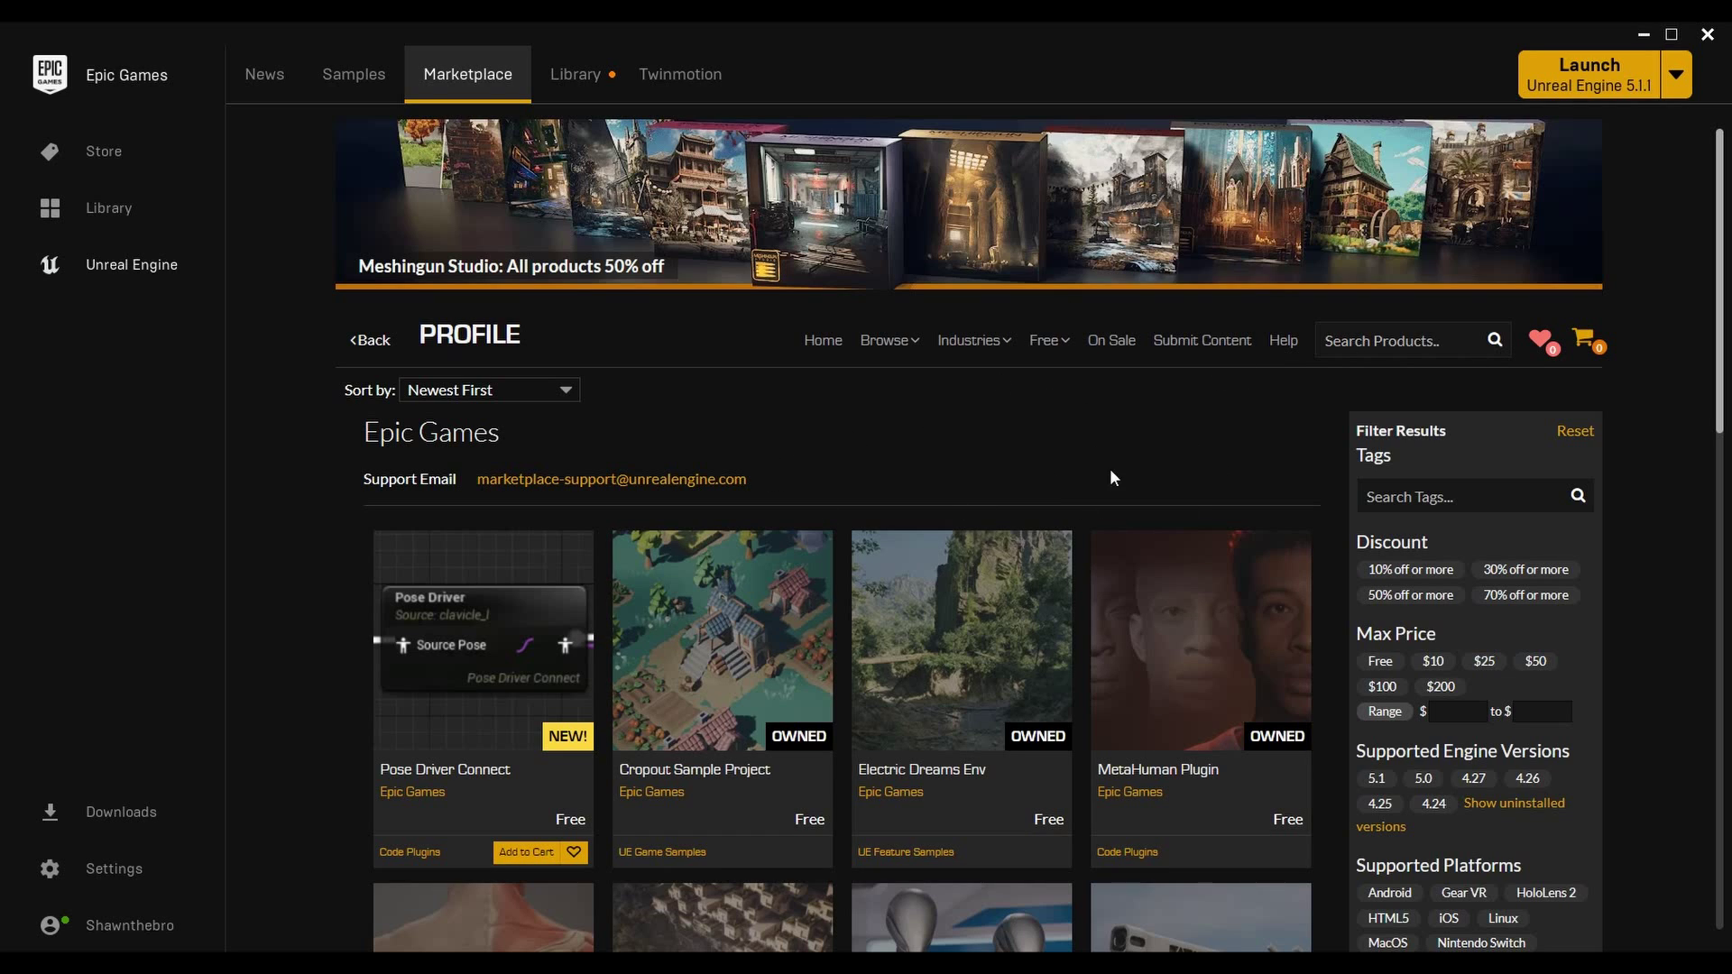
pyautogui.scroll(-3, 1284, 454)
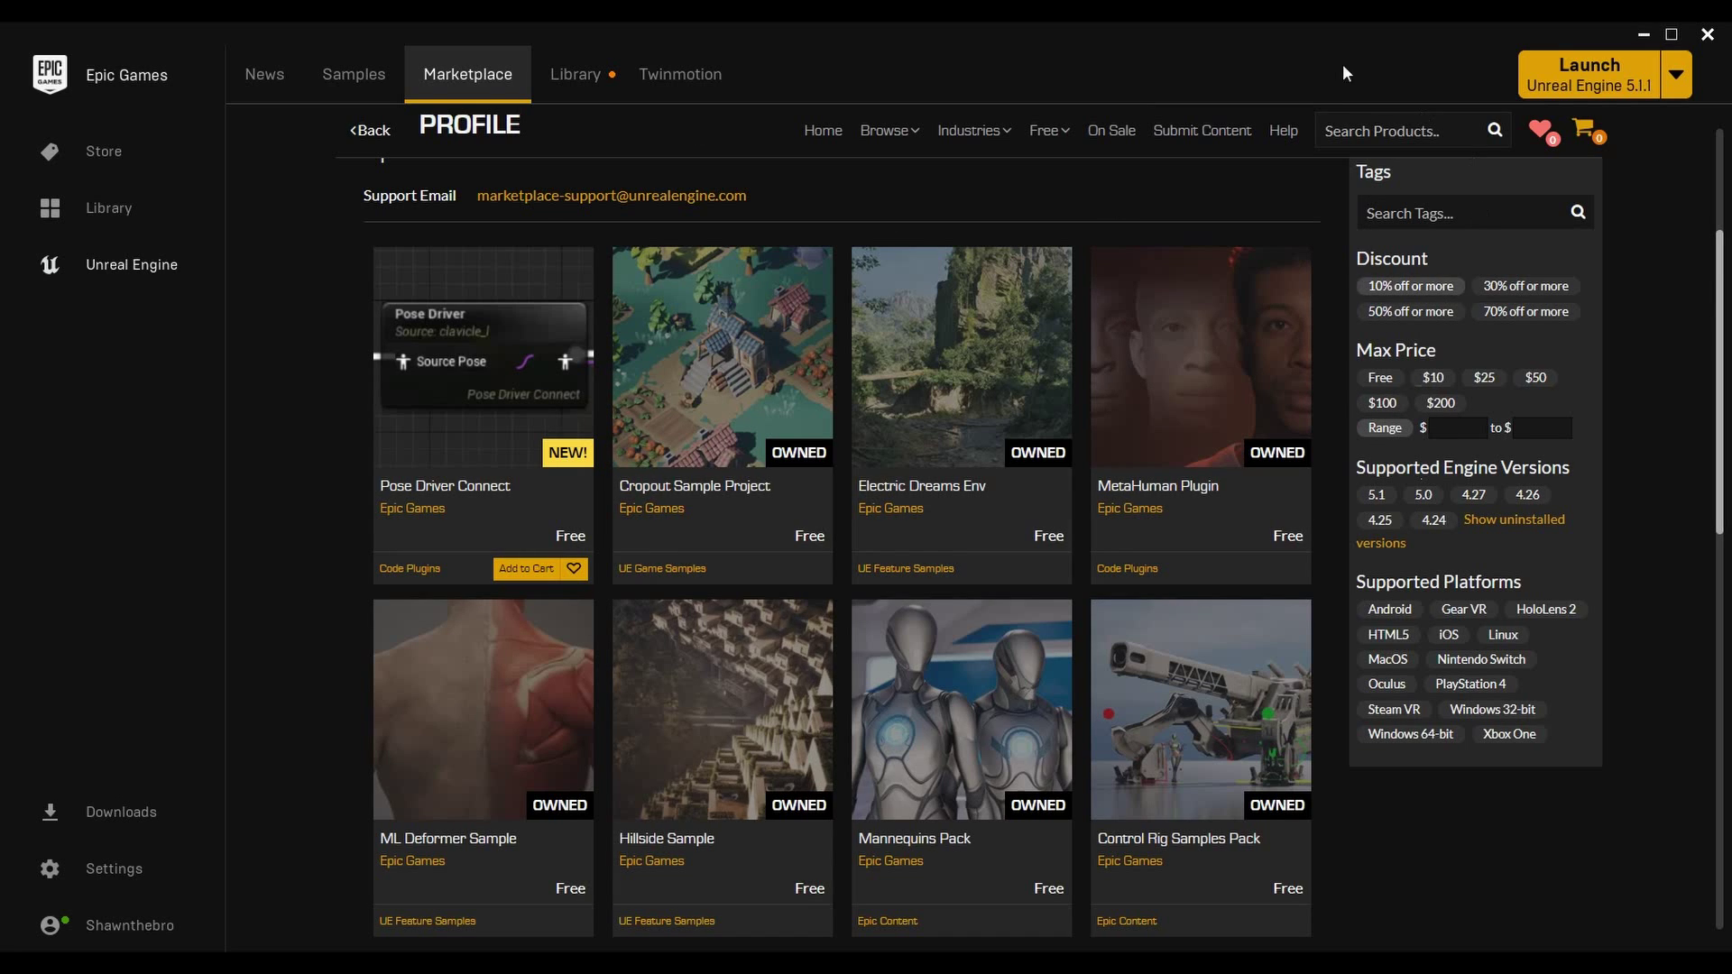
pyautogui.scroll(3, 1142, 183)
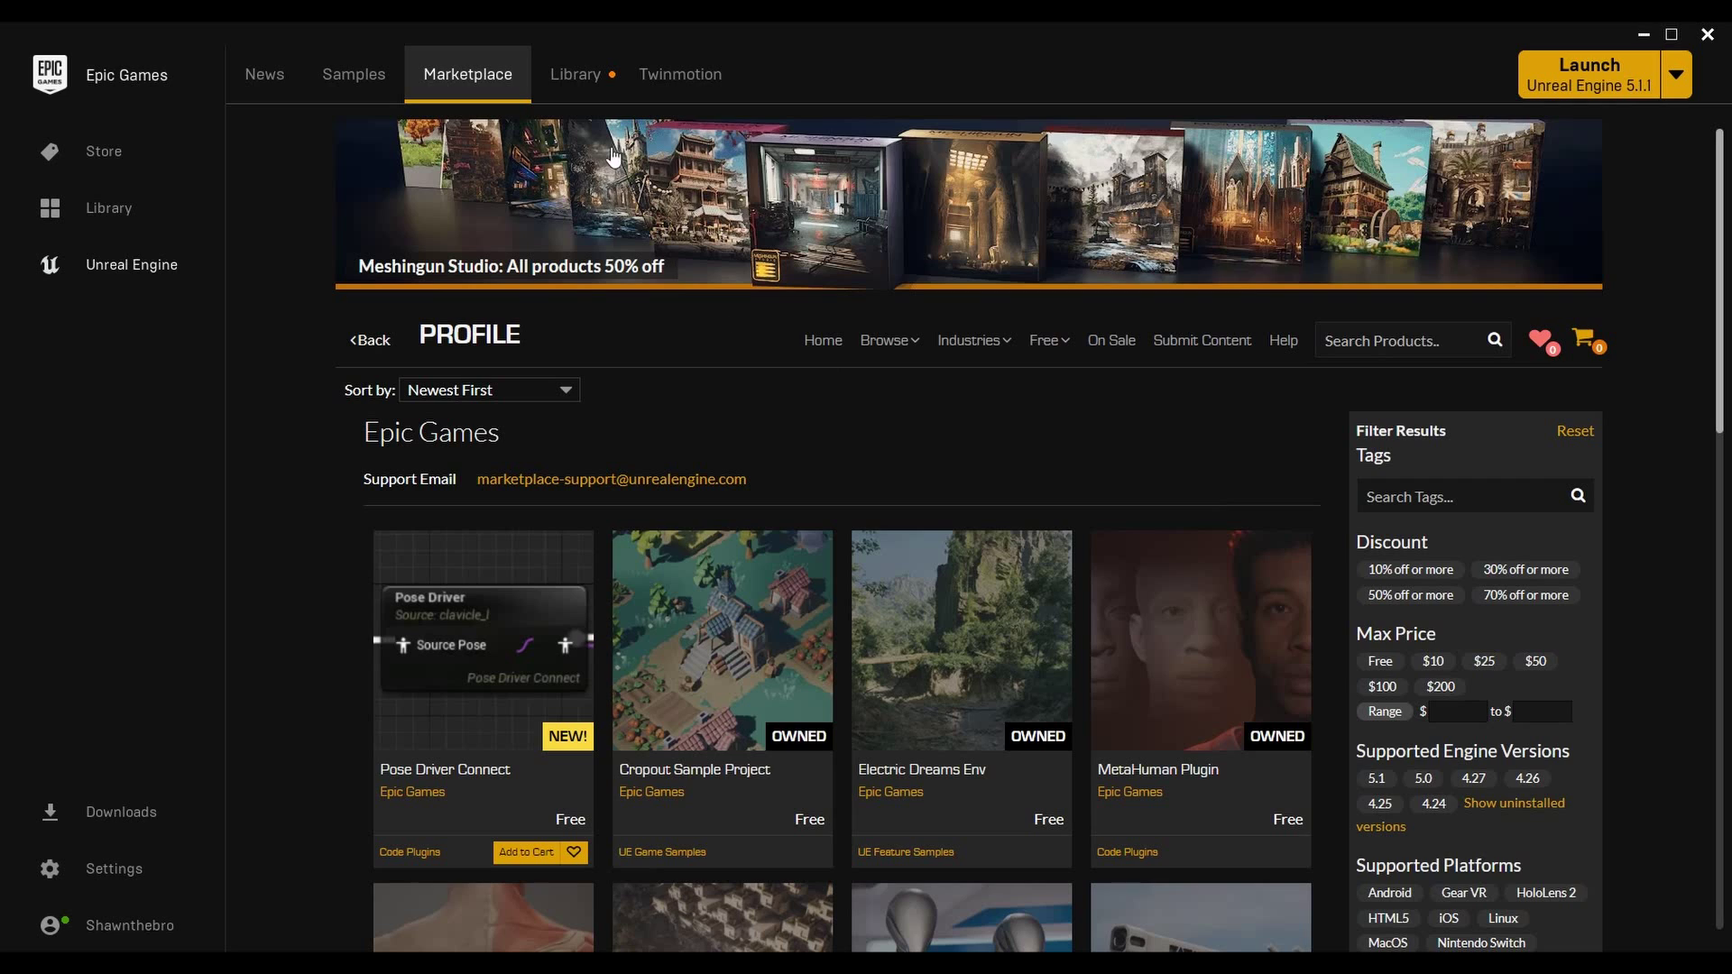
# - Go to the Library and scroll down the Vault to the LowPoly Cats asset
pyautogui.click(576, 80)
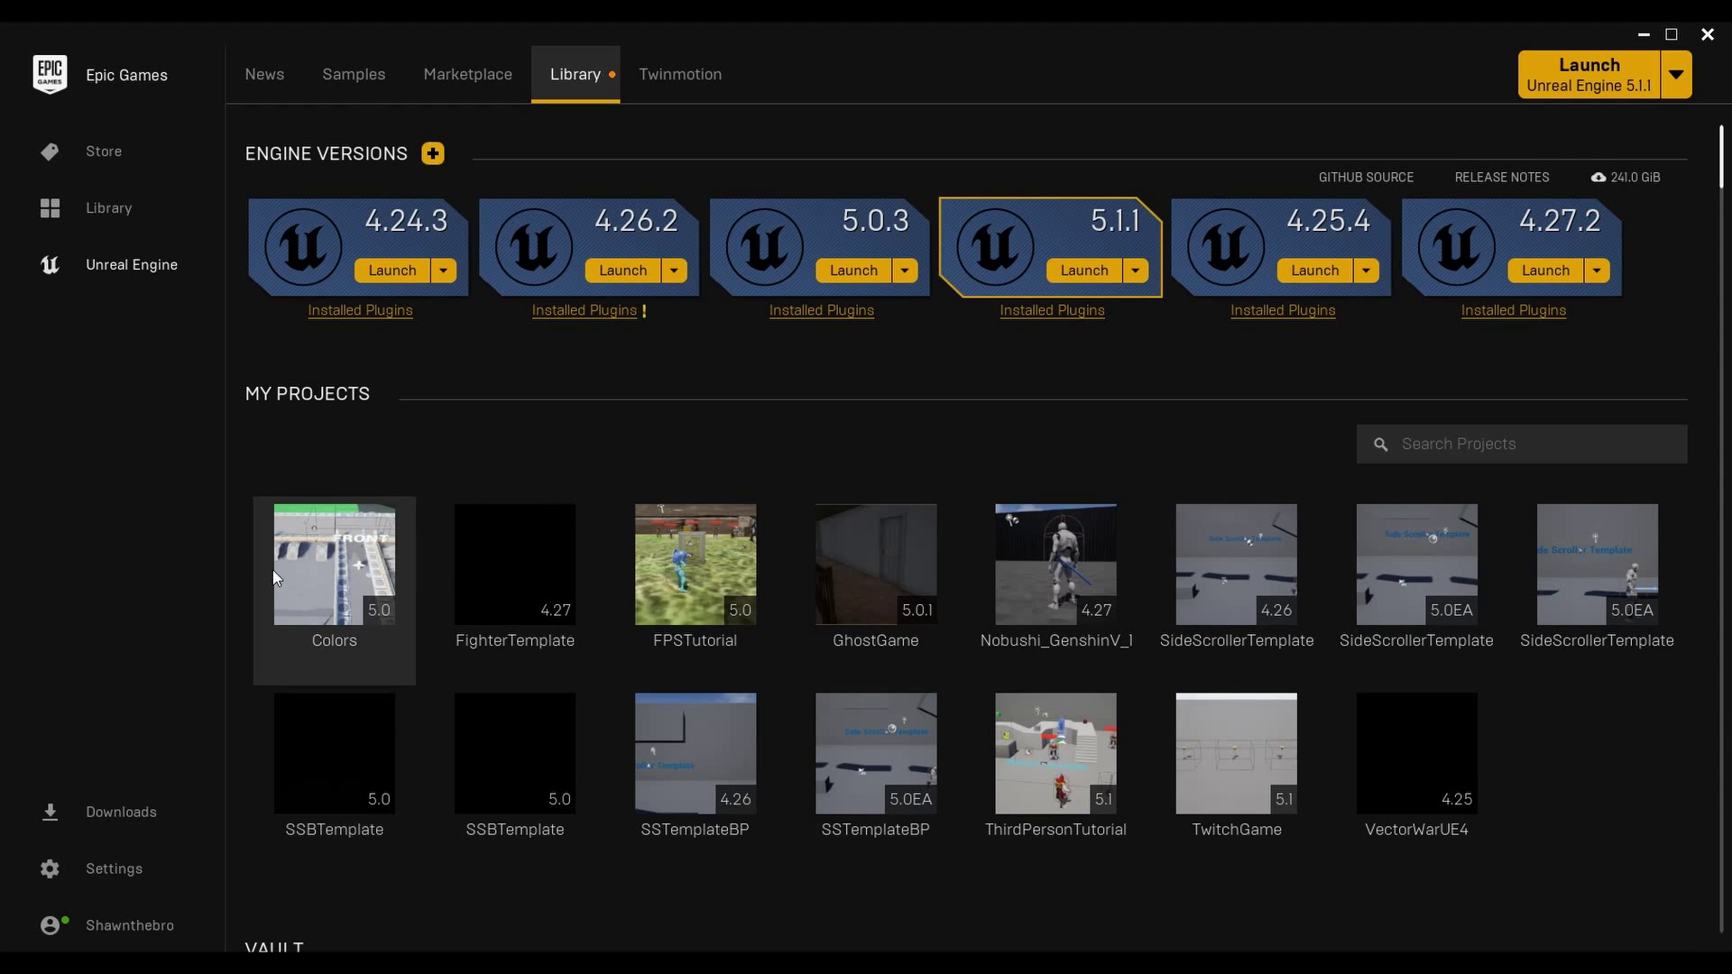
pyautogui.scroll(-4, 246, 626)
pyautogui.scroll(-4, 532, 456)
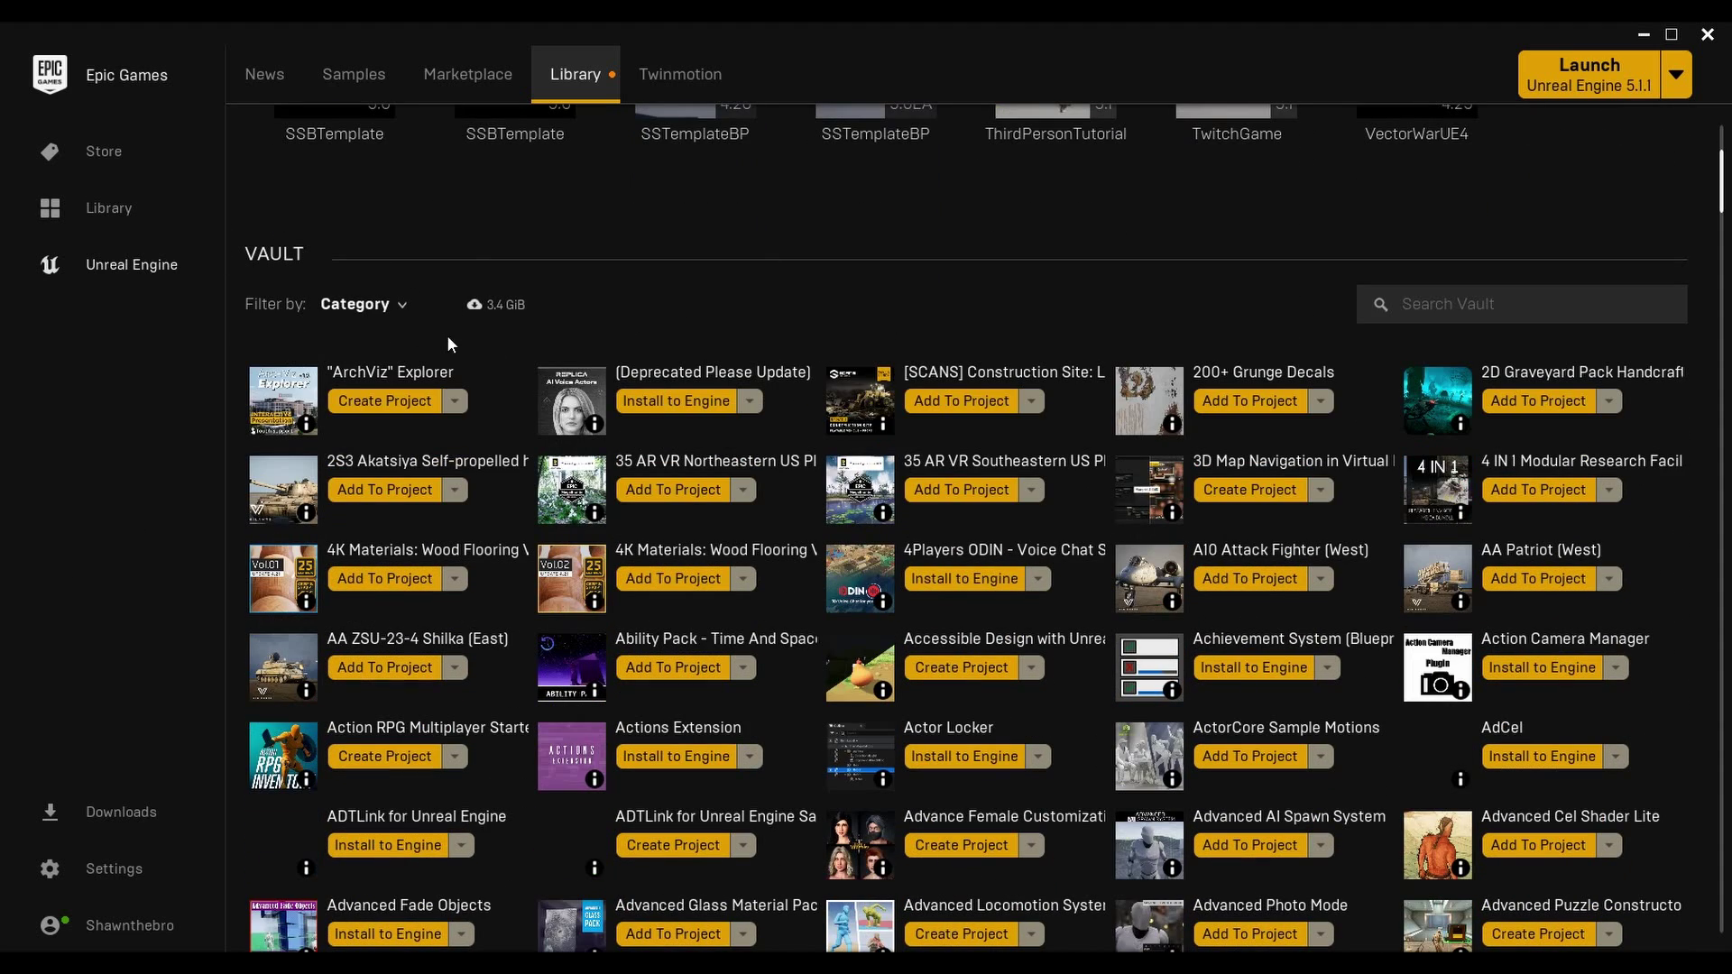
pyautogui.scroll(-1, 1339, 451)
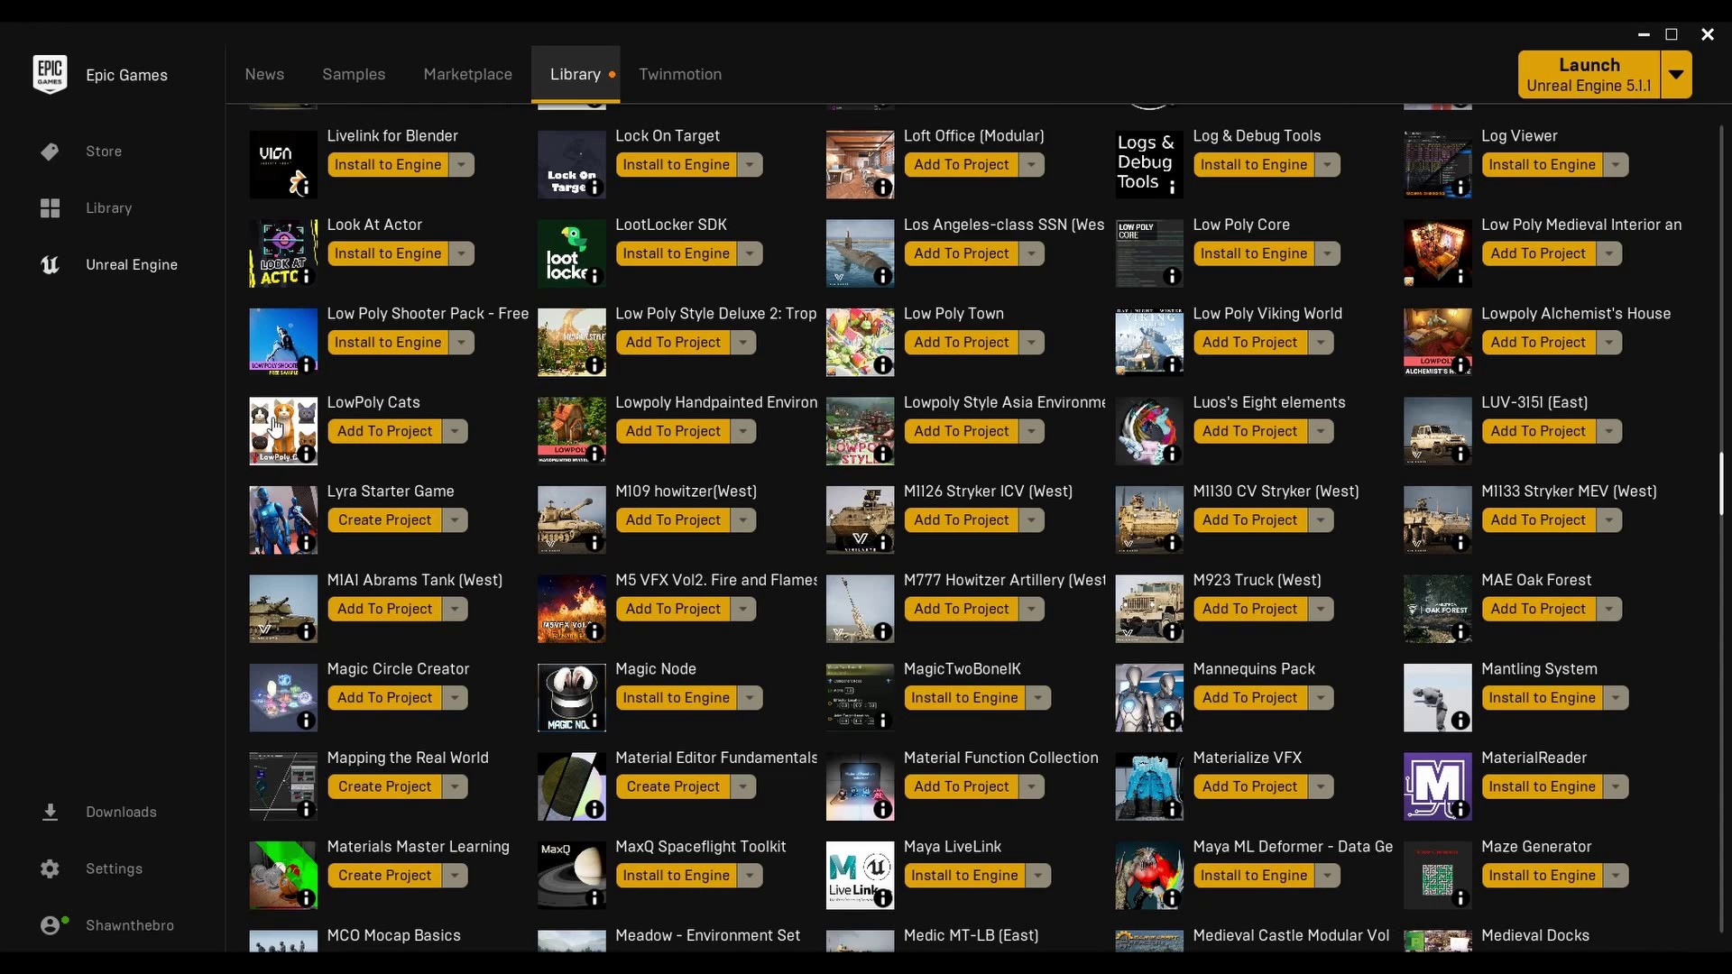
pyautogui.moveTo(305, 460)
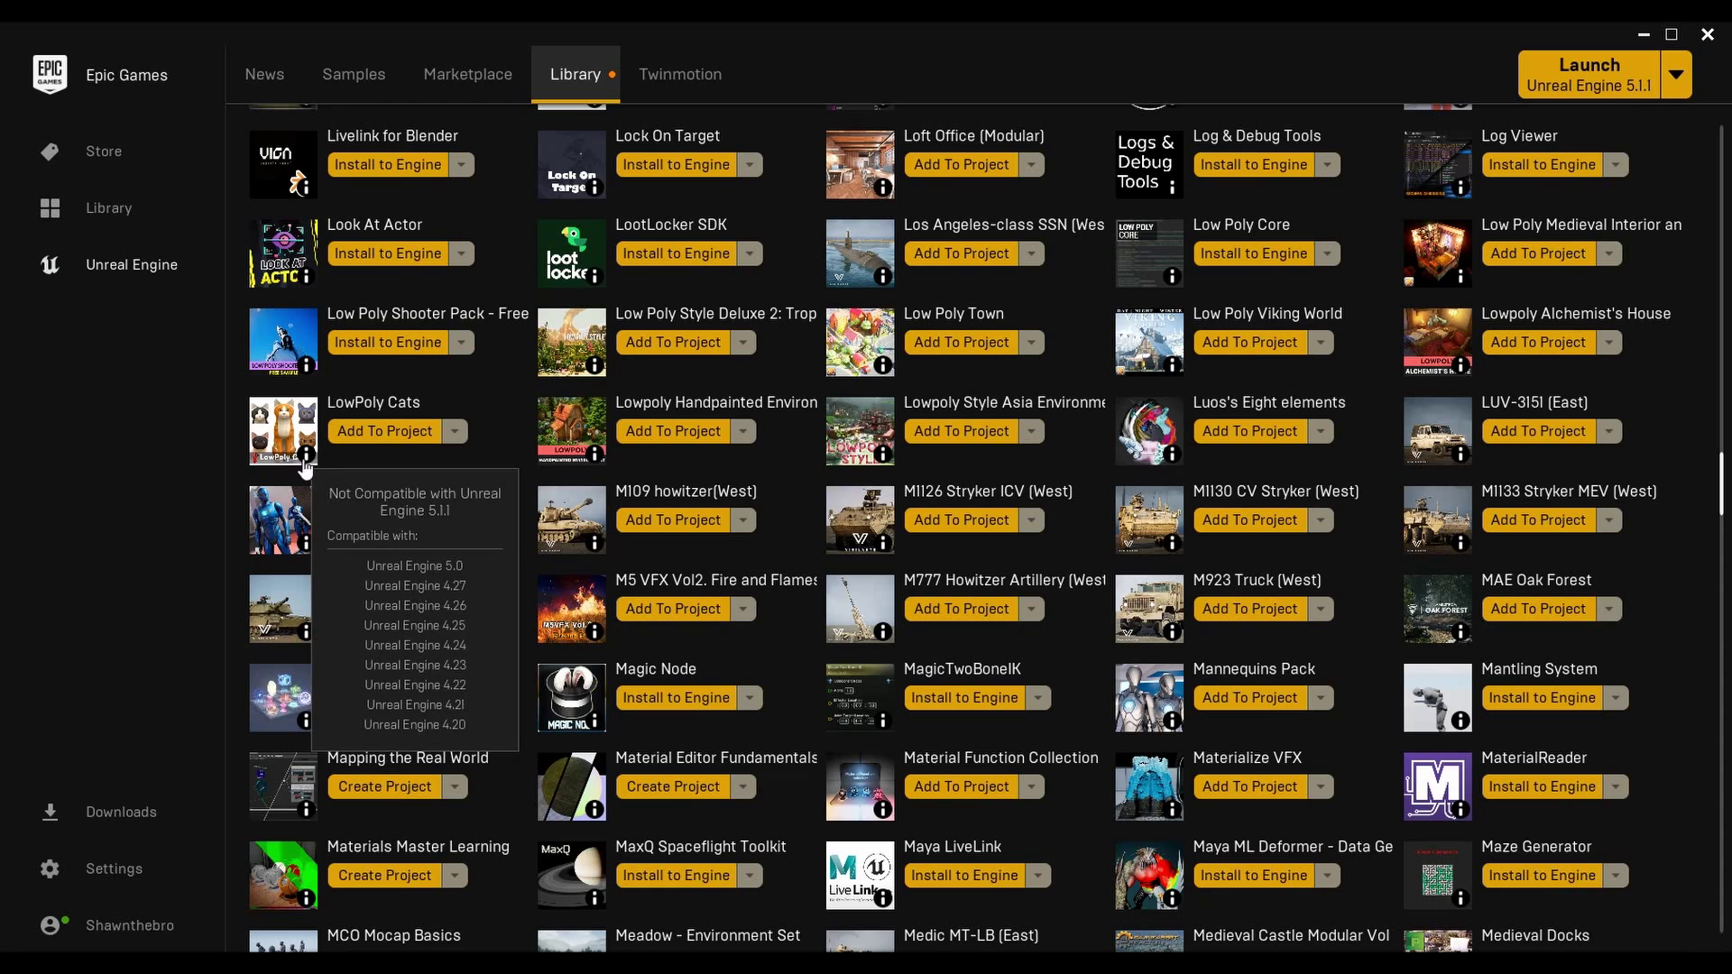
# - Add the LowPoly Cats asset to the FPSTutorial project
pyautogui.click(403, 431)
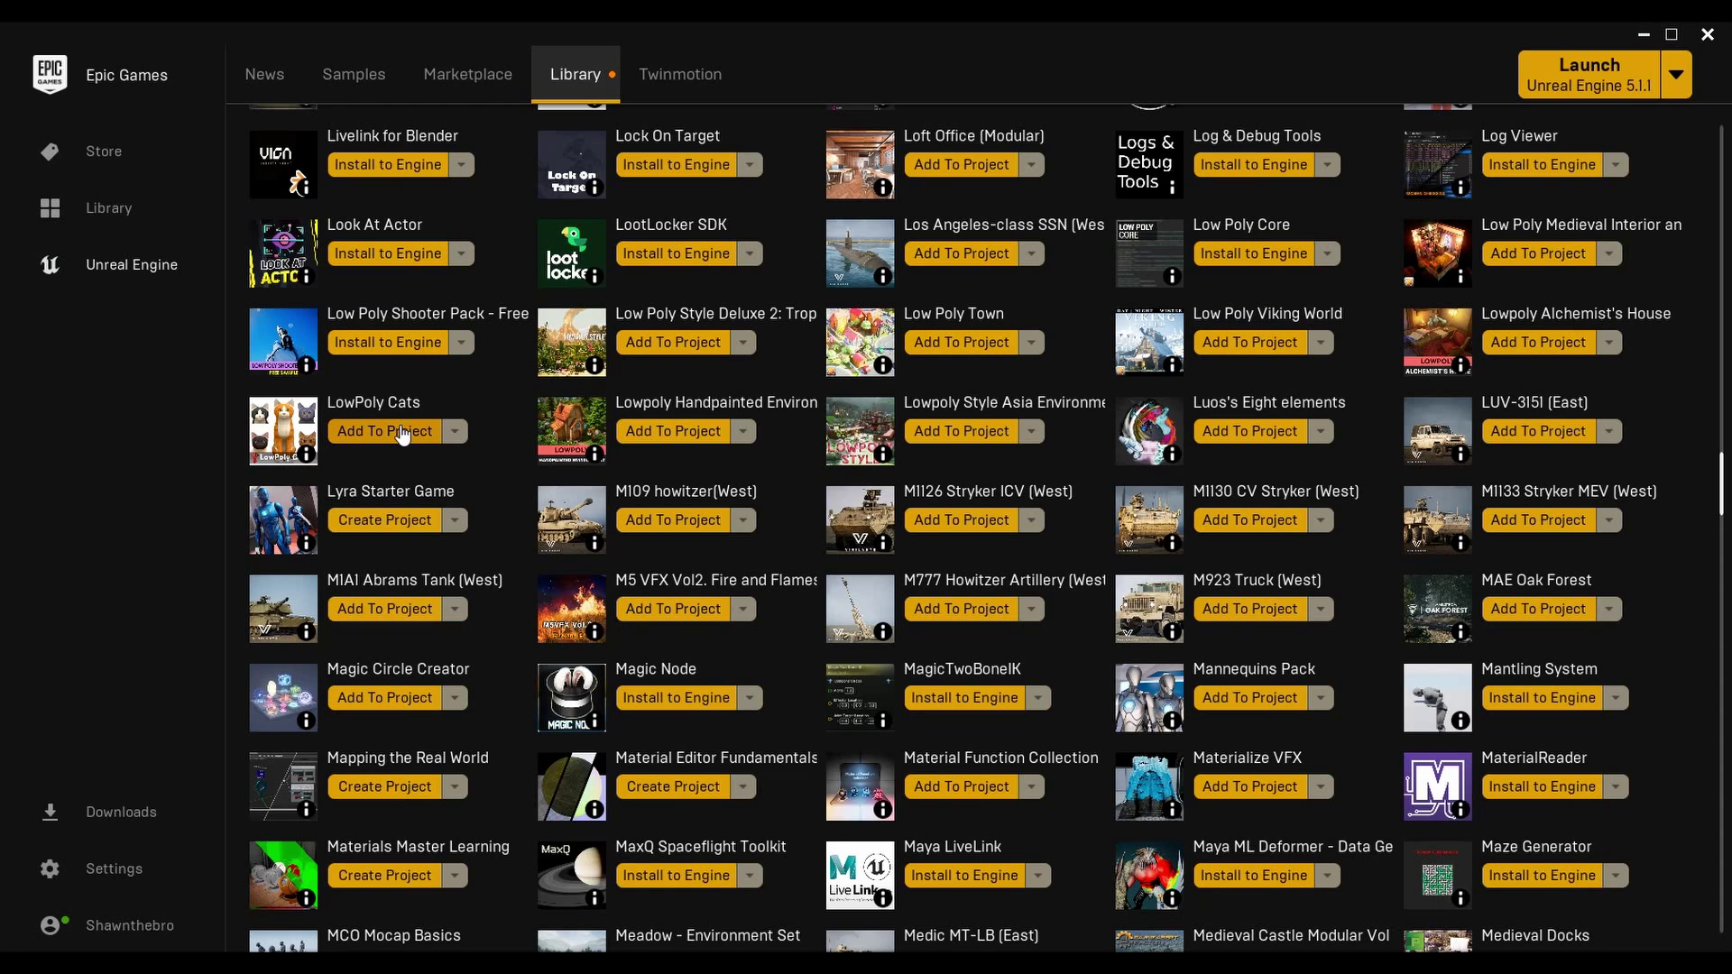
pyautogui.scroll(-3, 1095, 441)
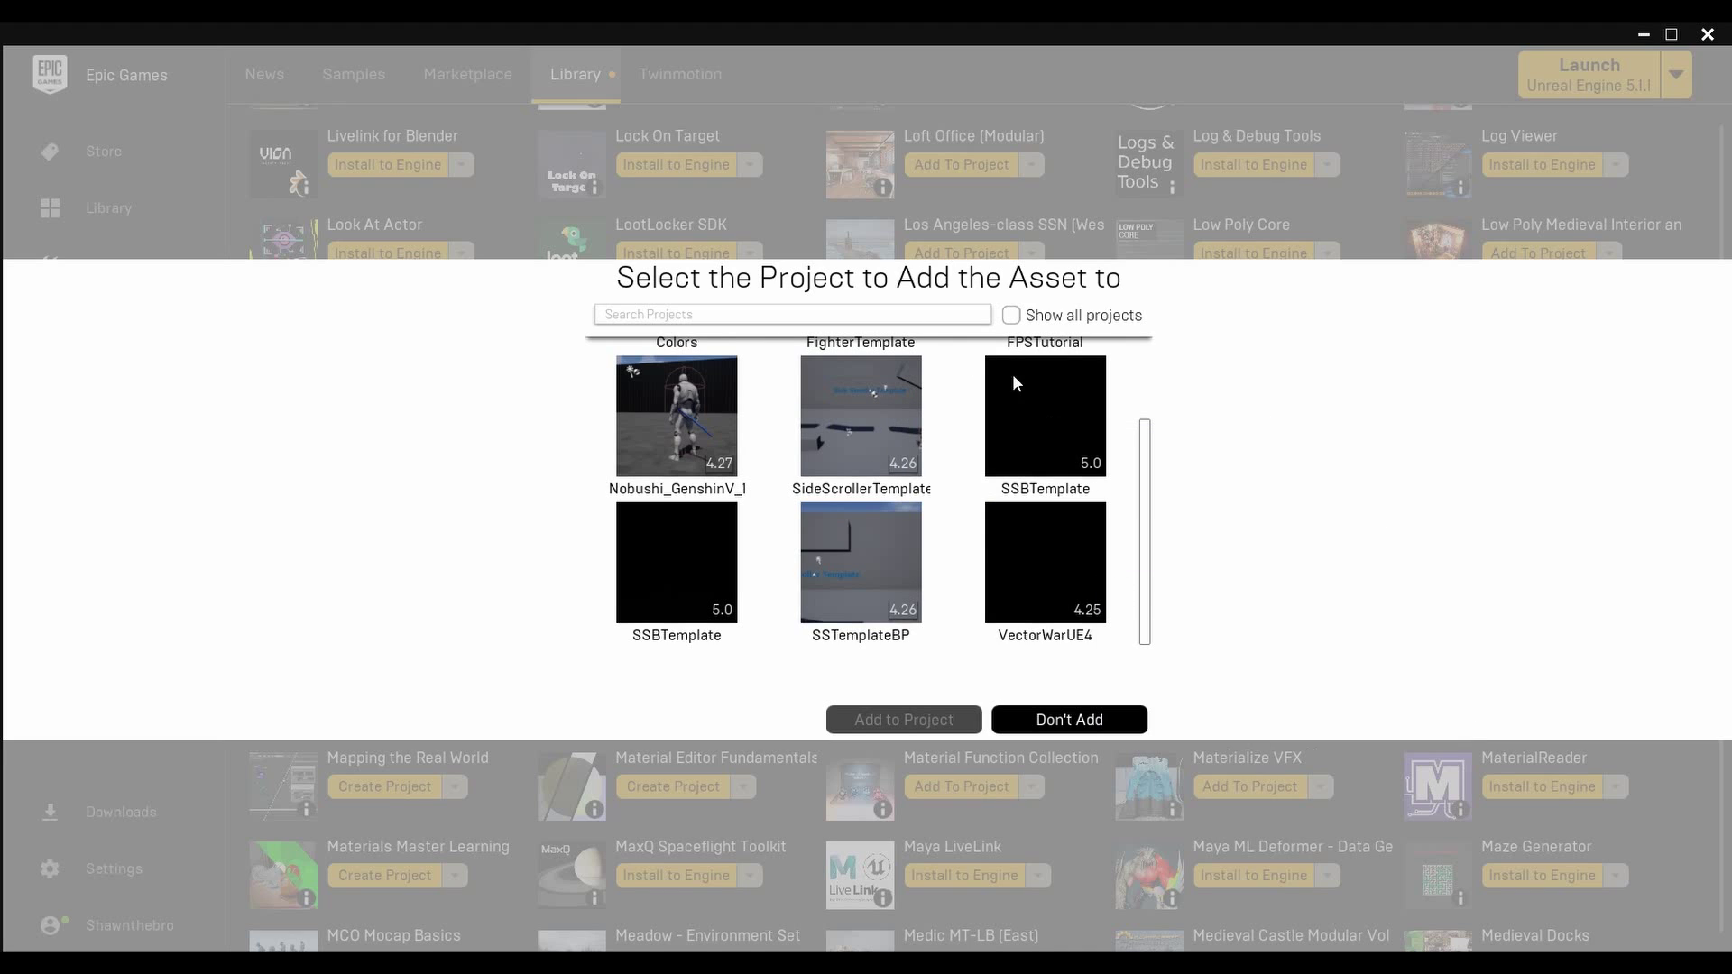
pyautogui.scroll(1, 1088, 442)
pyautogui.scroll(-1, 1032, 447)
pyautogui.scroll(2, 762, 535)
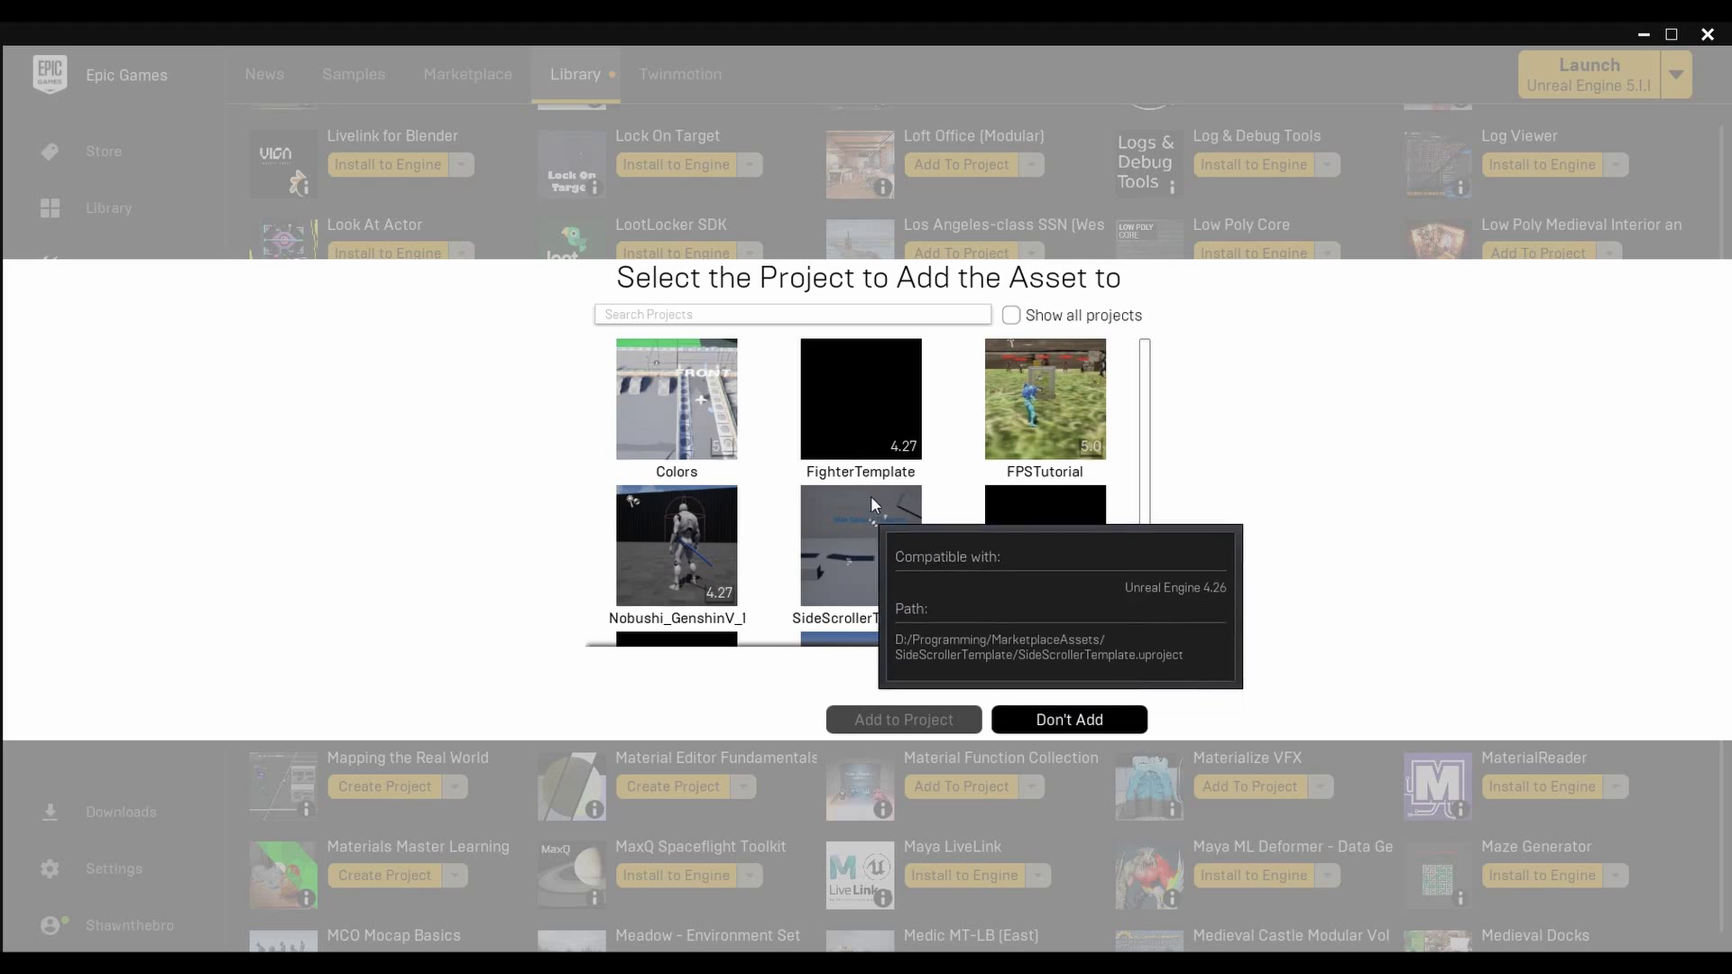
pyautogui.moveTo(998, 398)
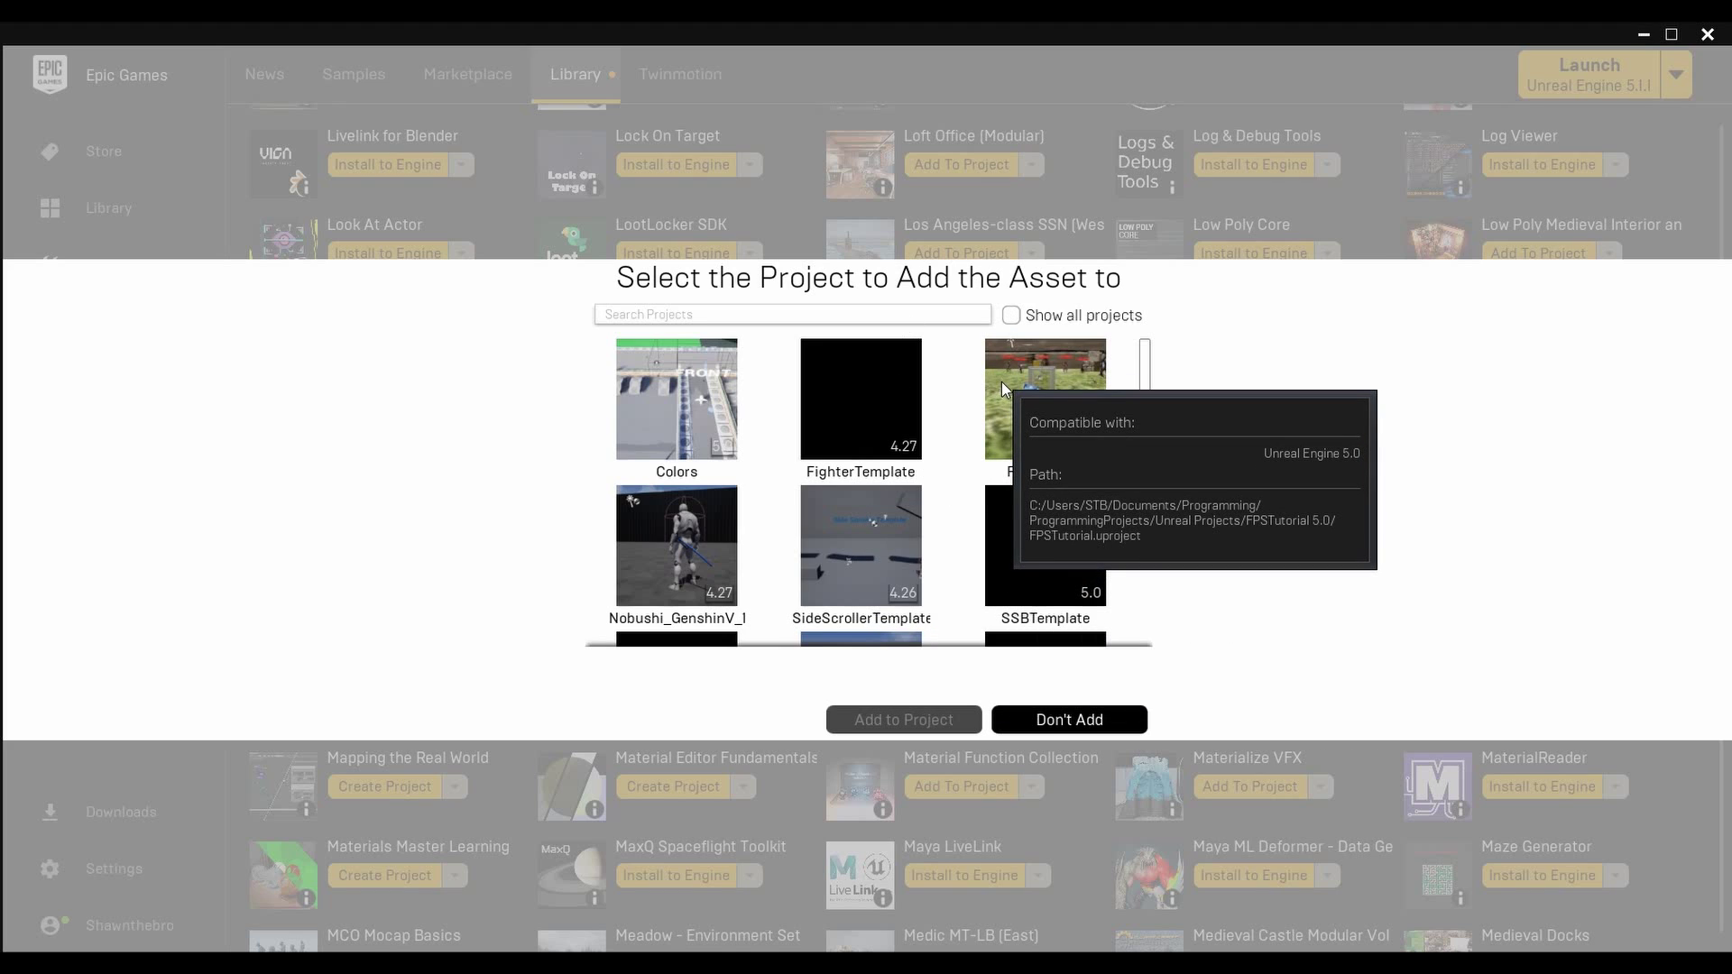
pyautogui.click(1025, 402)
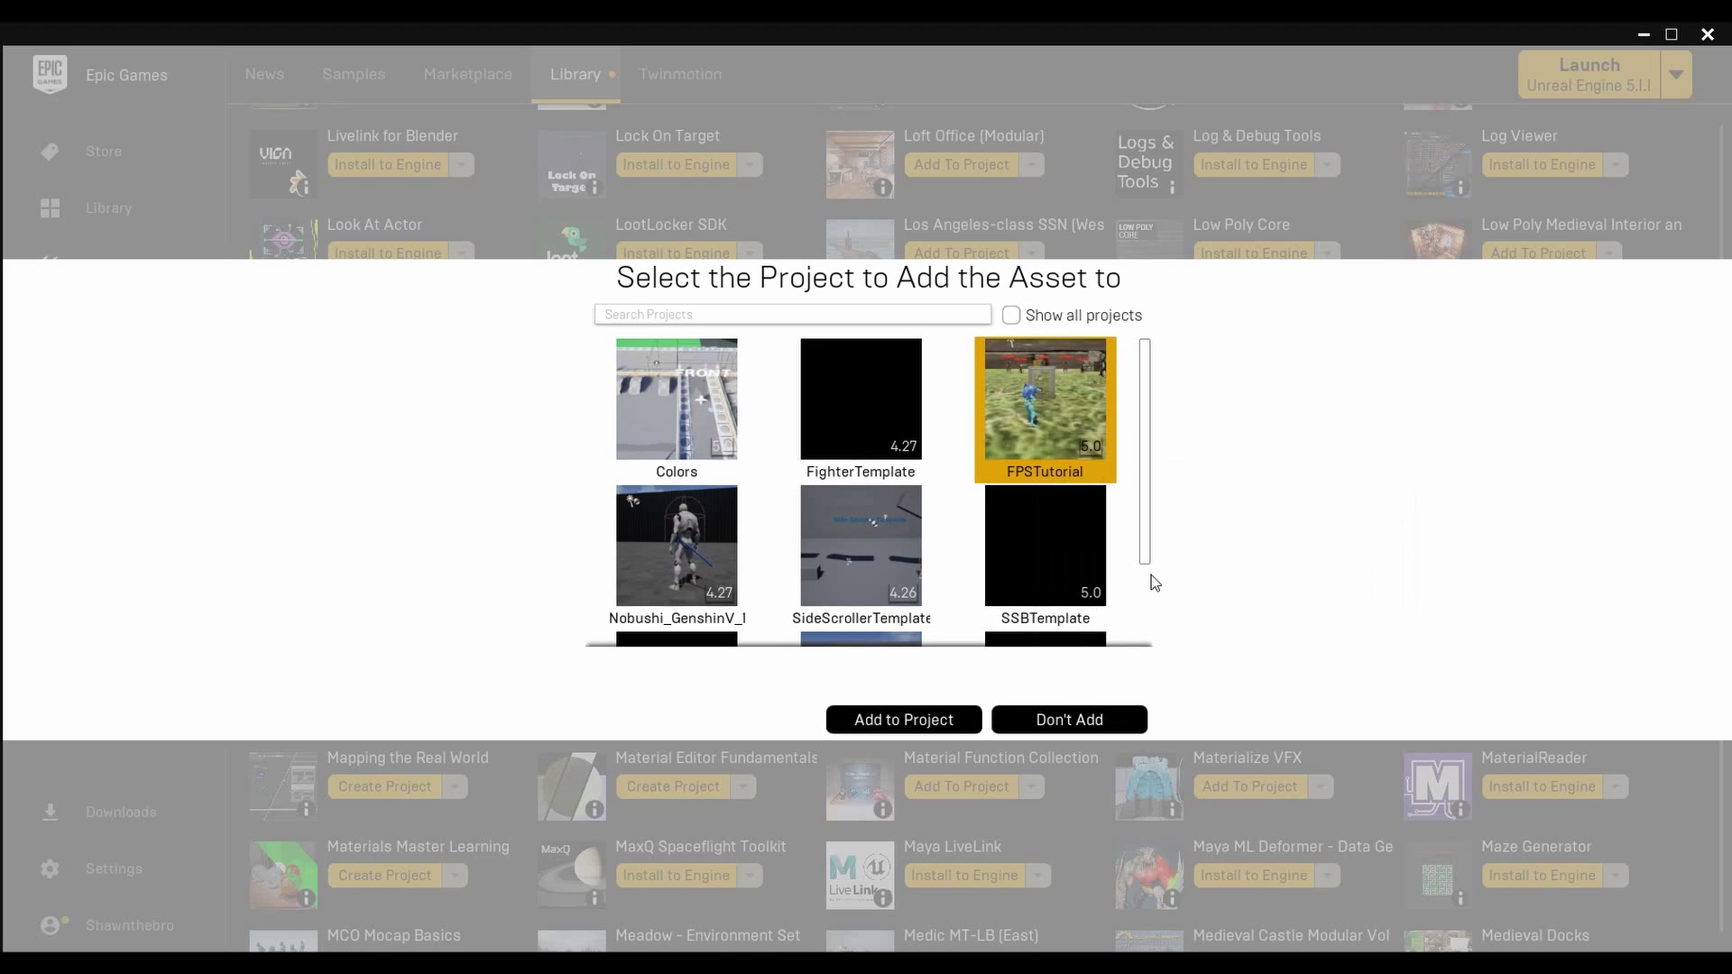
pyautogui.click(901, 719)
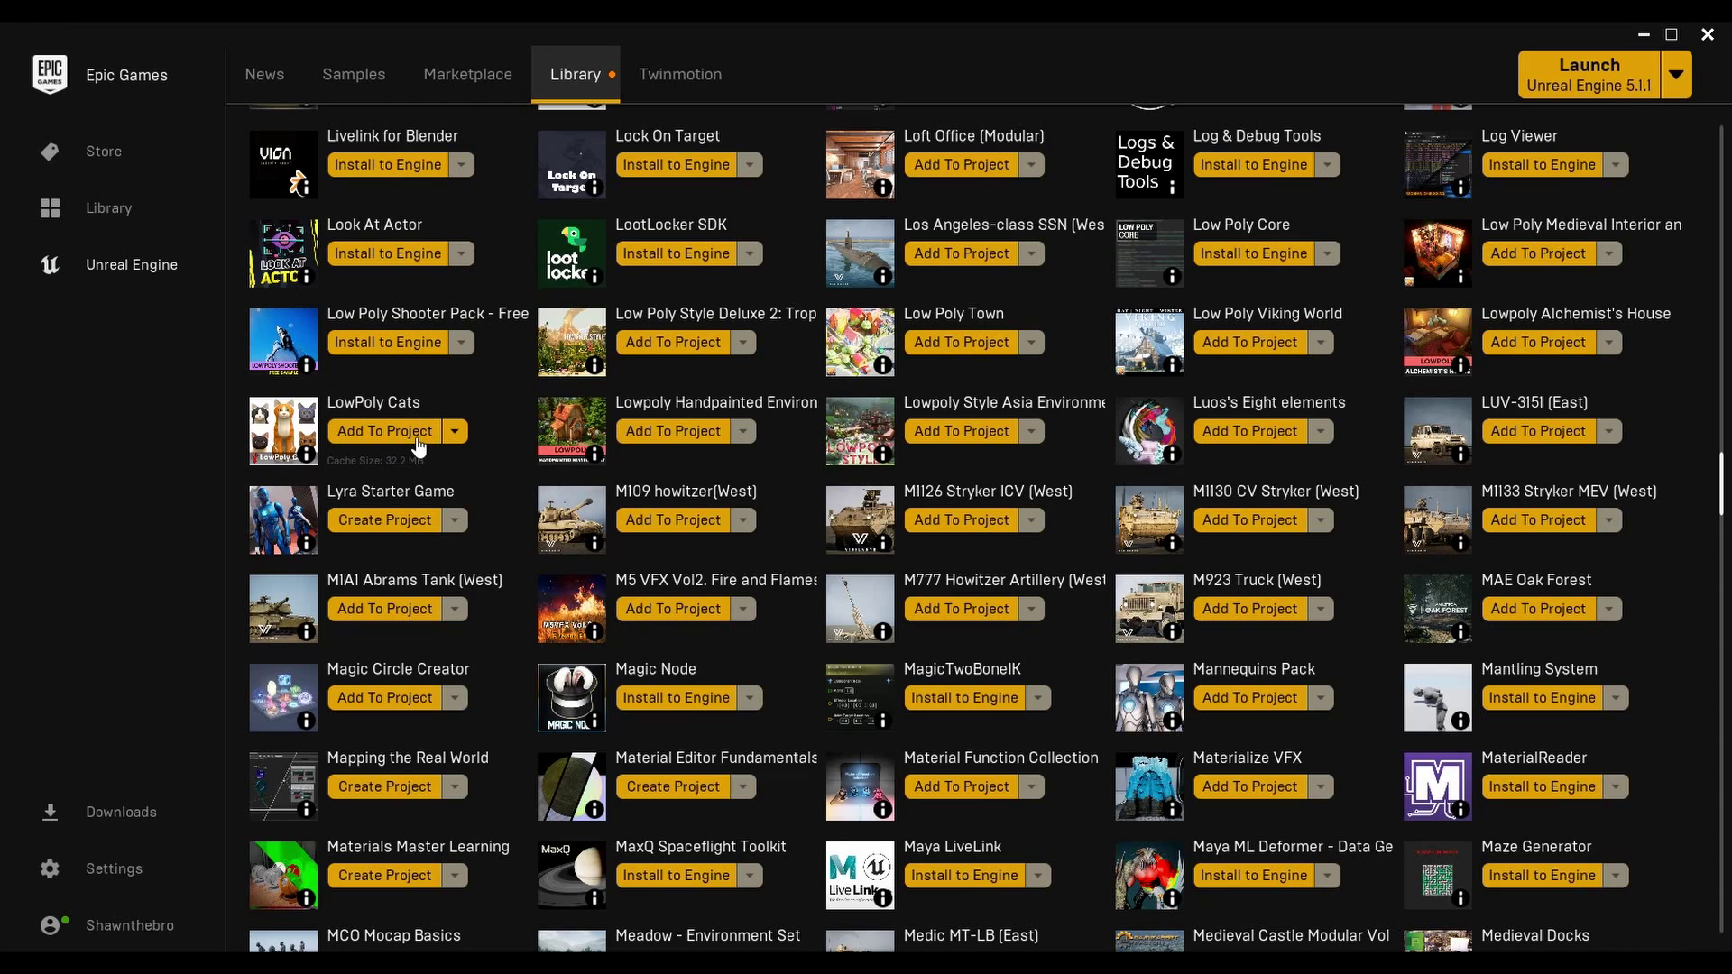
# - Reopen the LowPoly Cats project choice, cancel with Don't Add, and expand its options dropdown
pyautogui.click(418, 435)
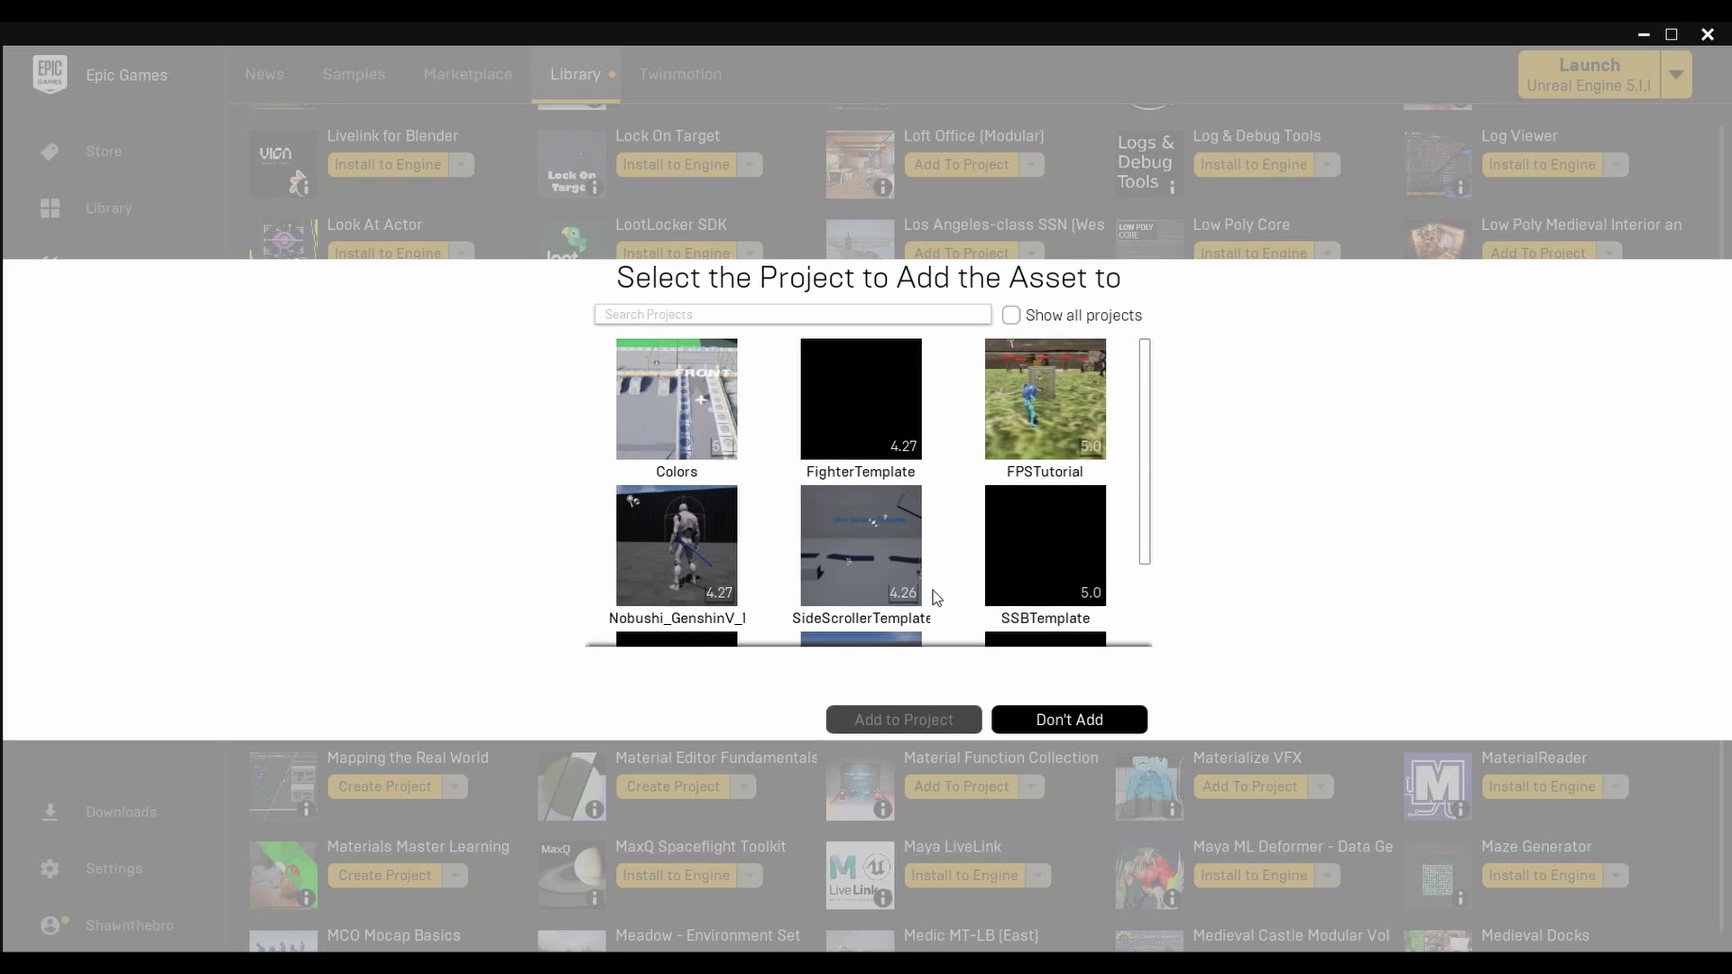
pyautogui.click(1018, 719)
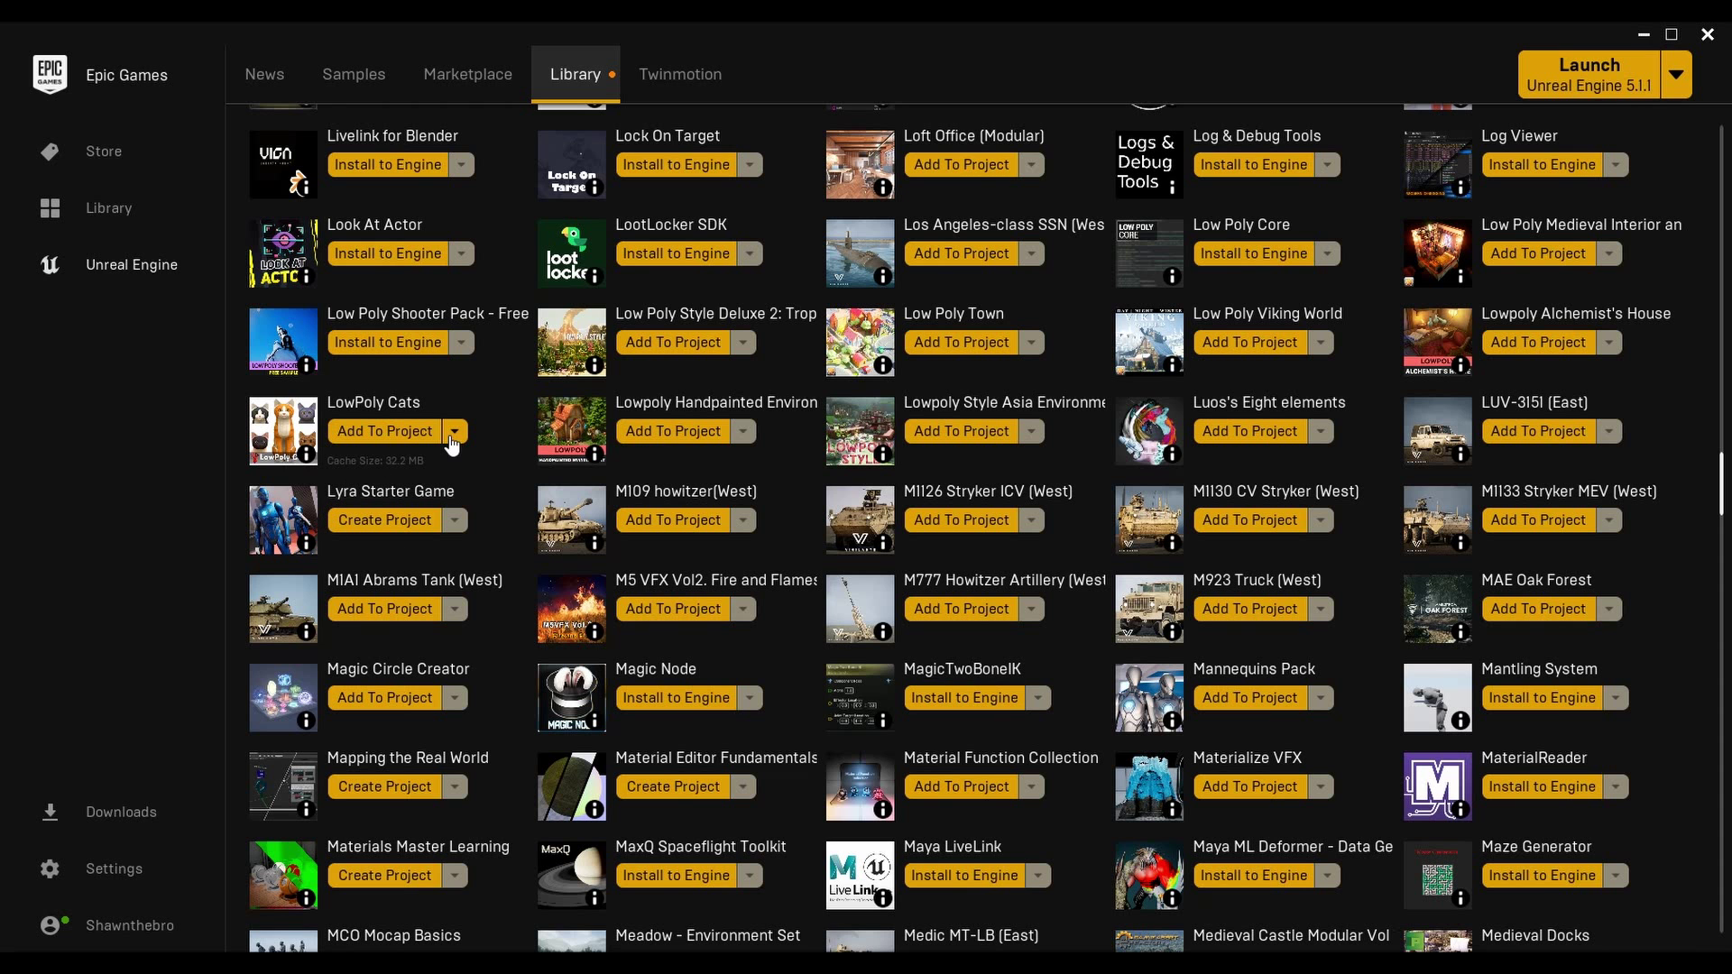
pyautogui.click(458, 437)
pyautogui.scroll(3, 503, 413)
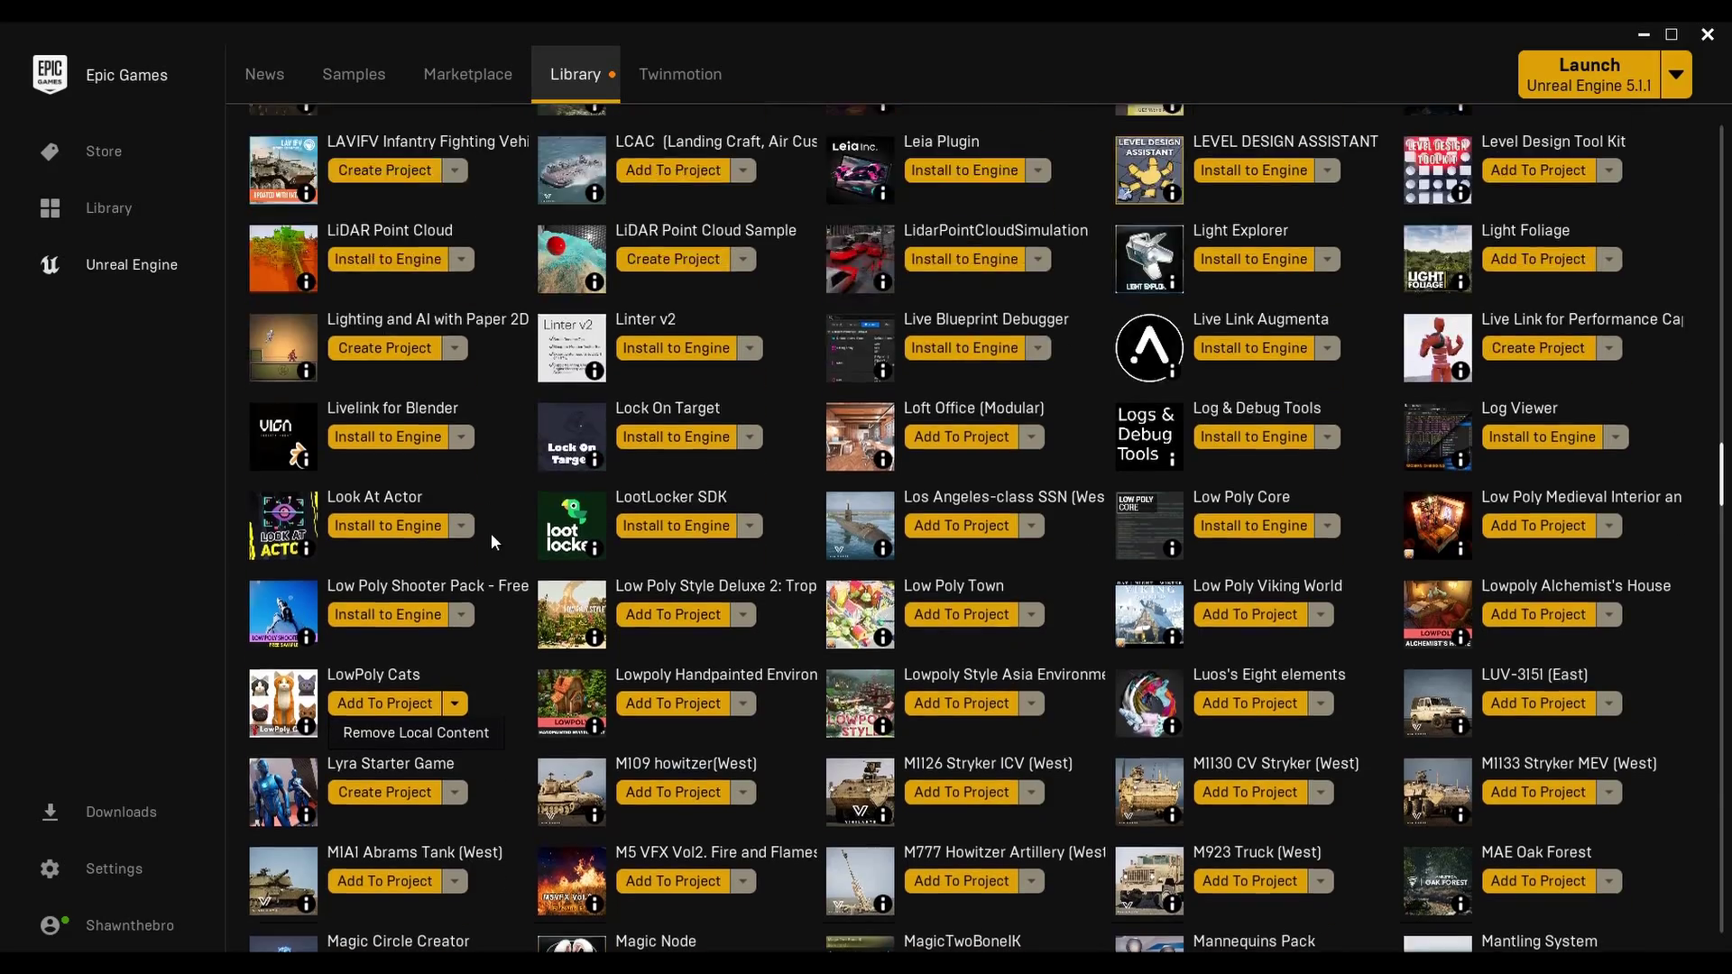
pyautogui.scroll(10, 491, 534)
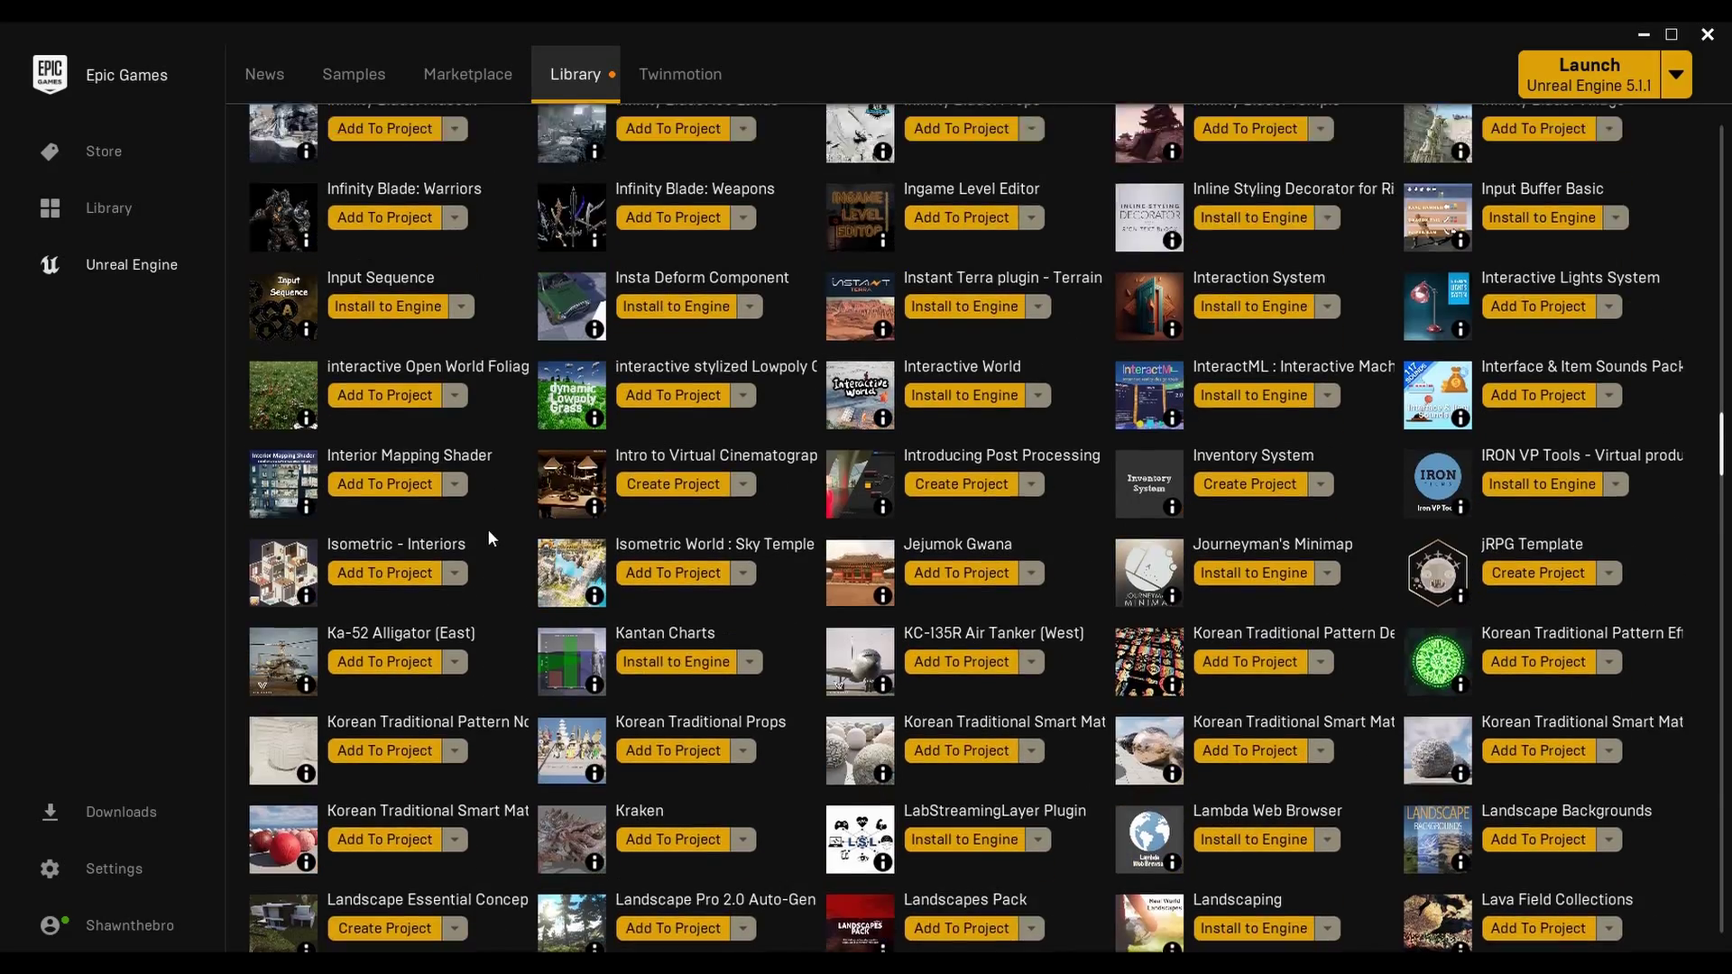
# - Launch FPSTutorial from My Projects and bring up its Unreal Editor window
pyautogui.moveTo(1721, 444); pyautogui.dragTo(1723, 144)
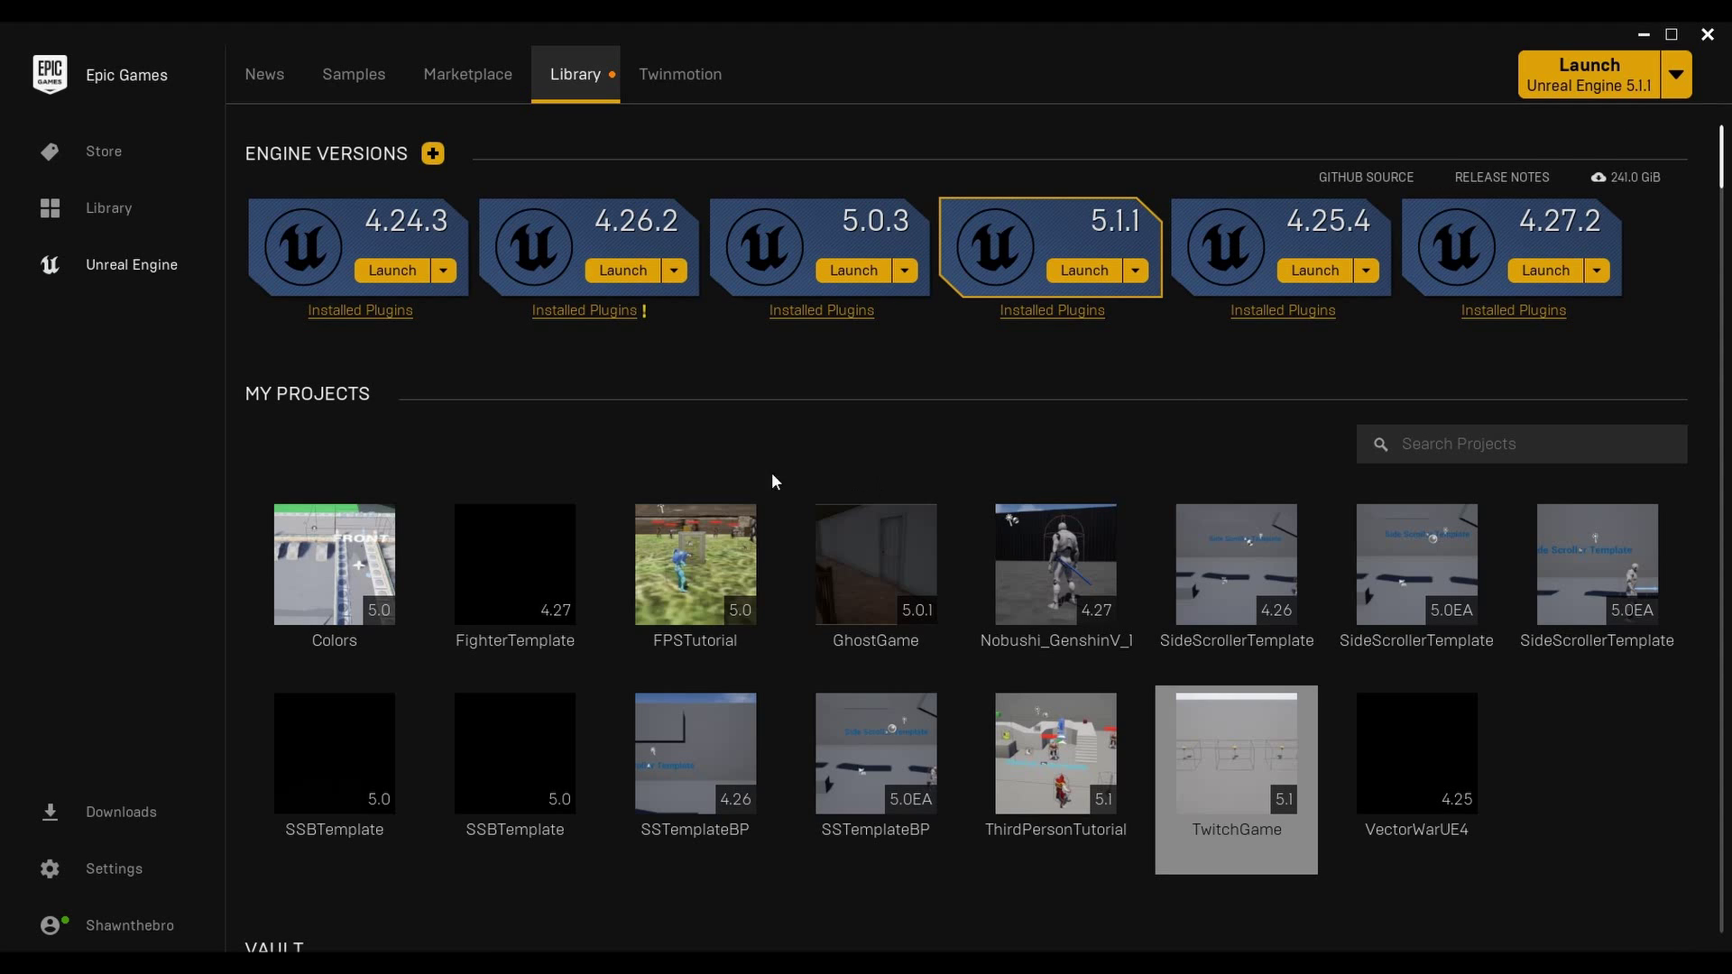
pyautogui.moveTo(718, 553)
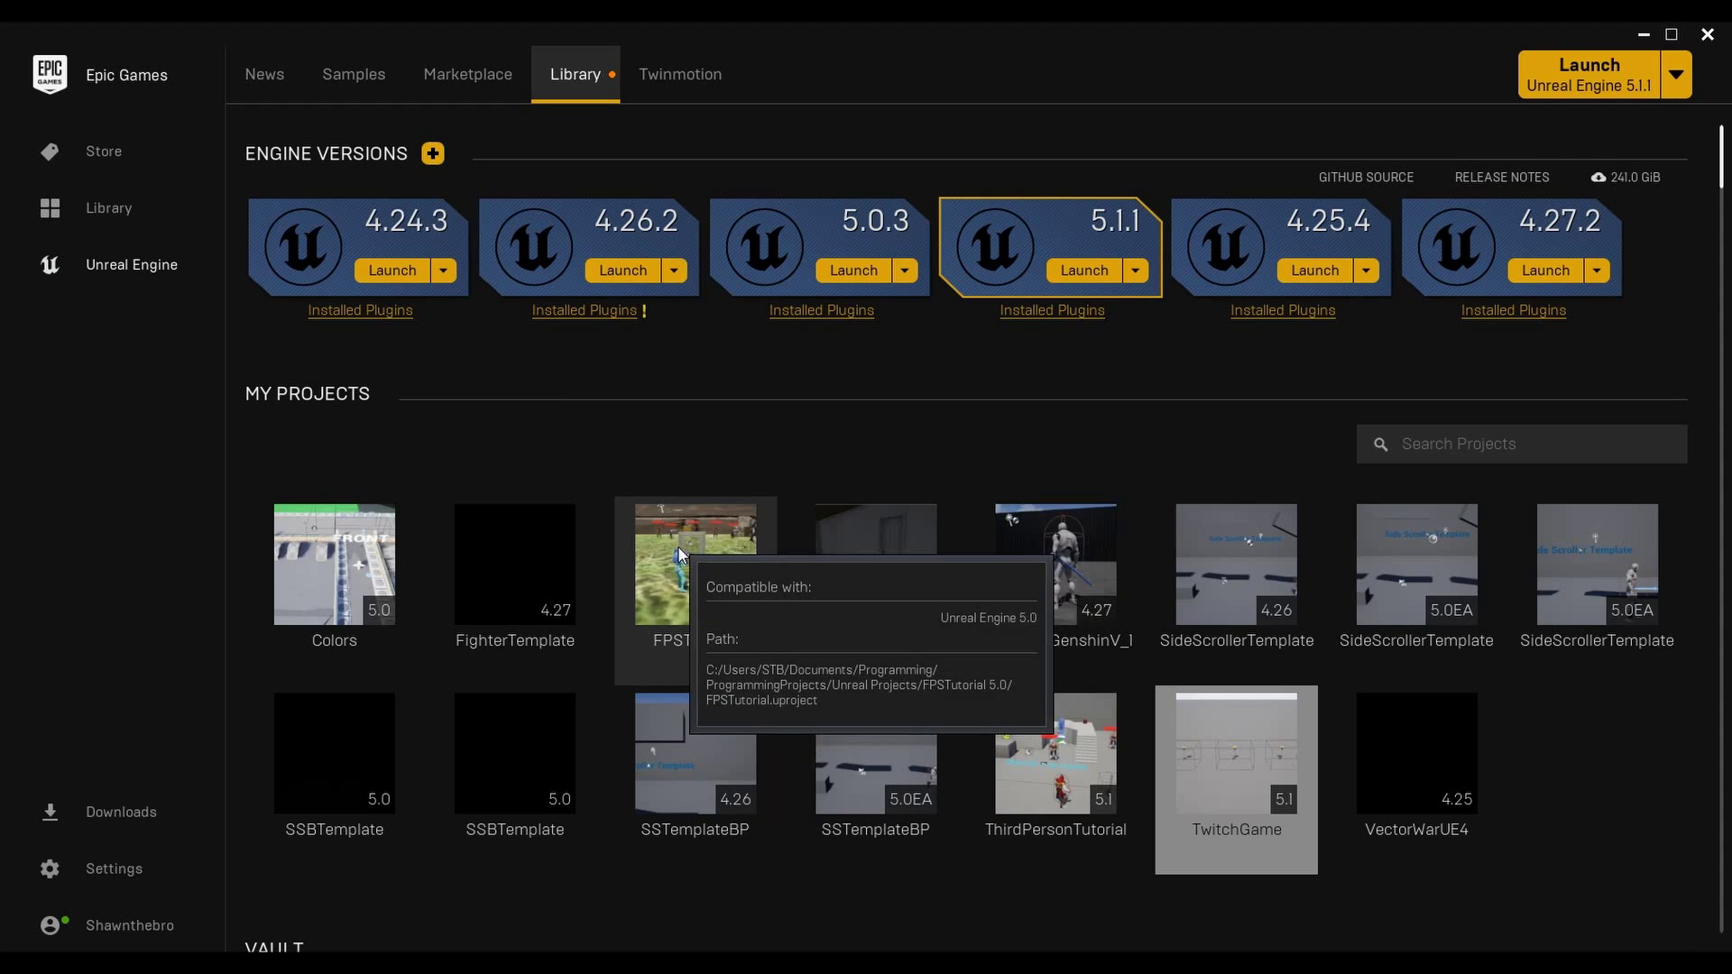
pyautogui.click(713, 947)
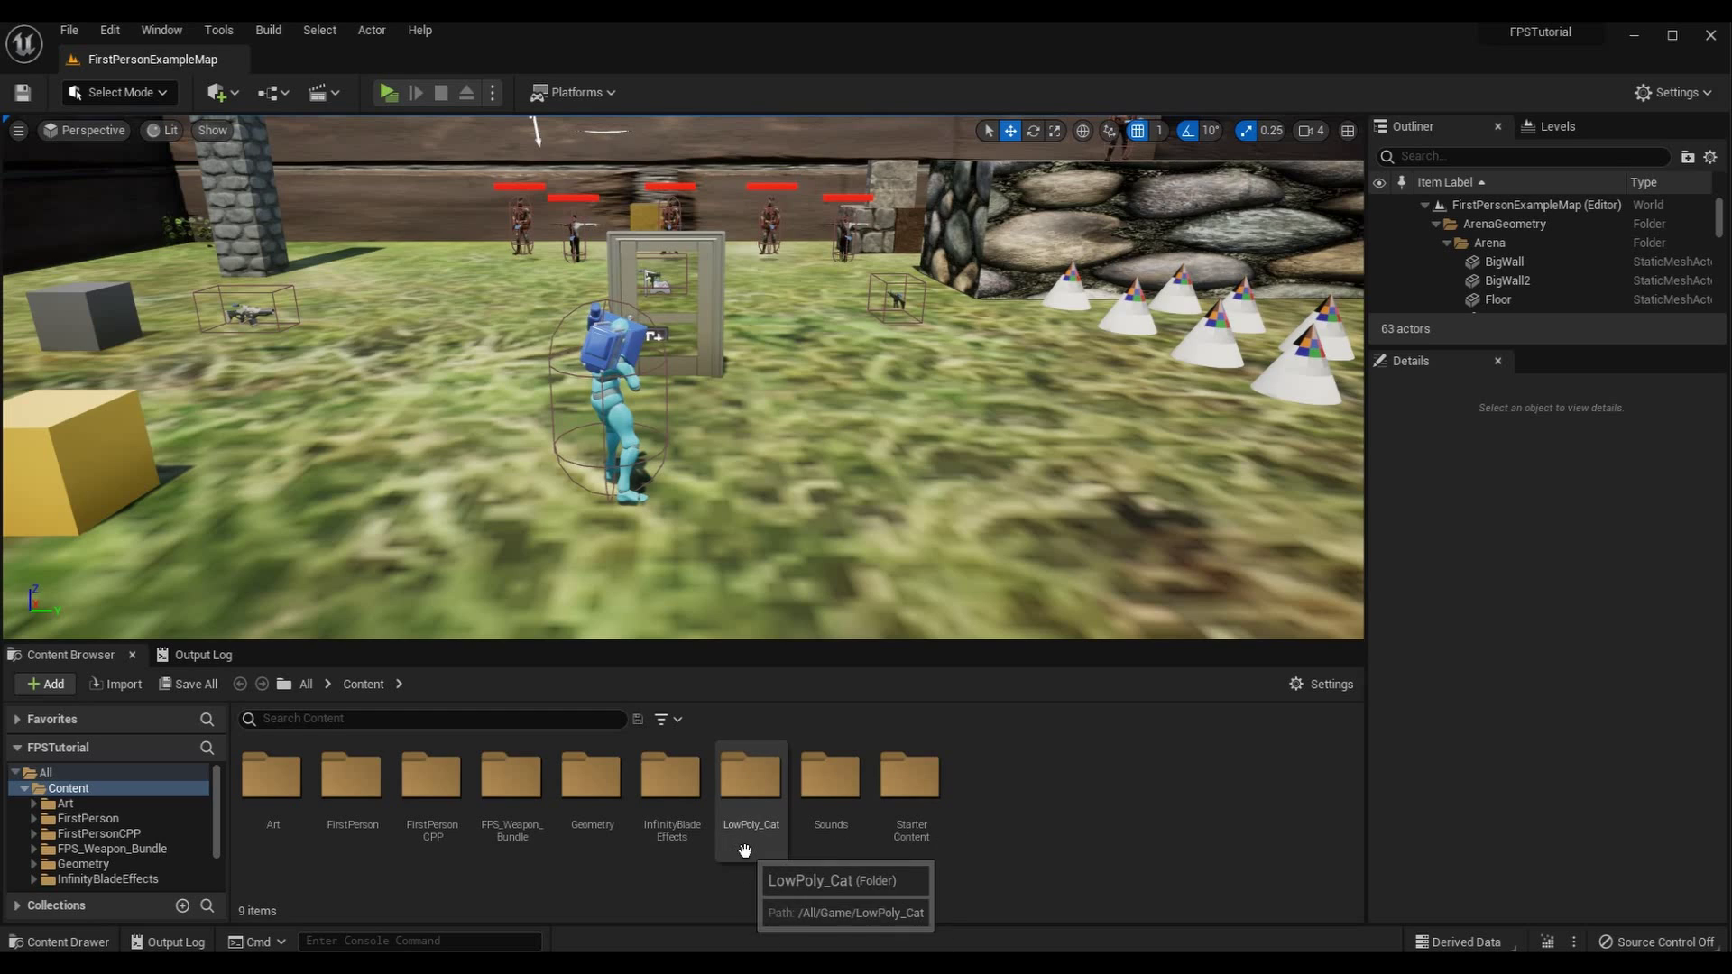
# - Place Mesh_Cat_Abyss from LowPoly_Cat/Meshes into the level near the stone wall and cones
pyautogui.doubleClick(751, 780)
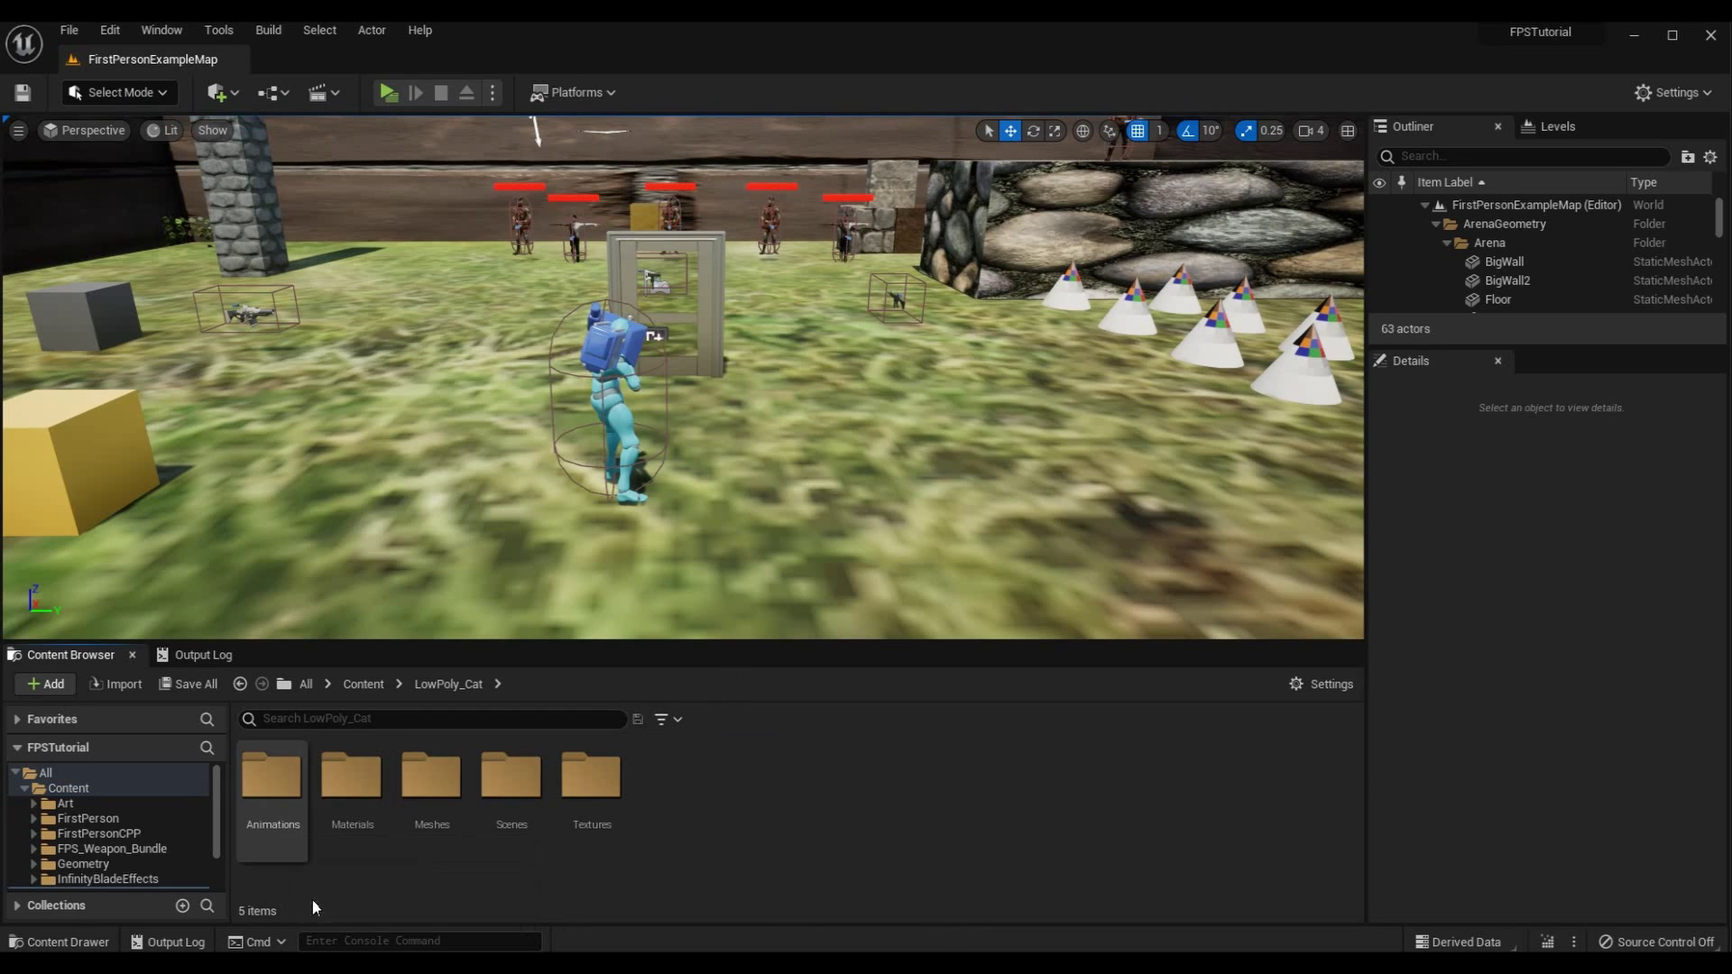
pyautogui.click(427, 766)
pyautogui.doubleClick(426, 766)
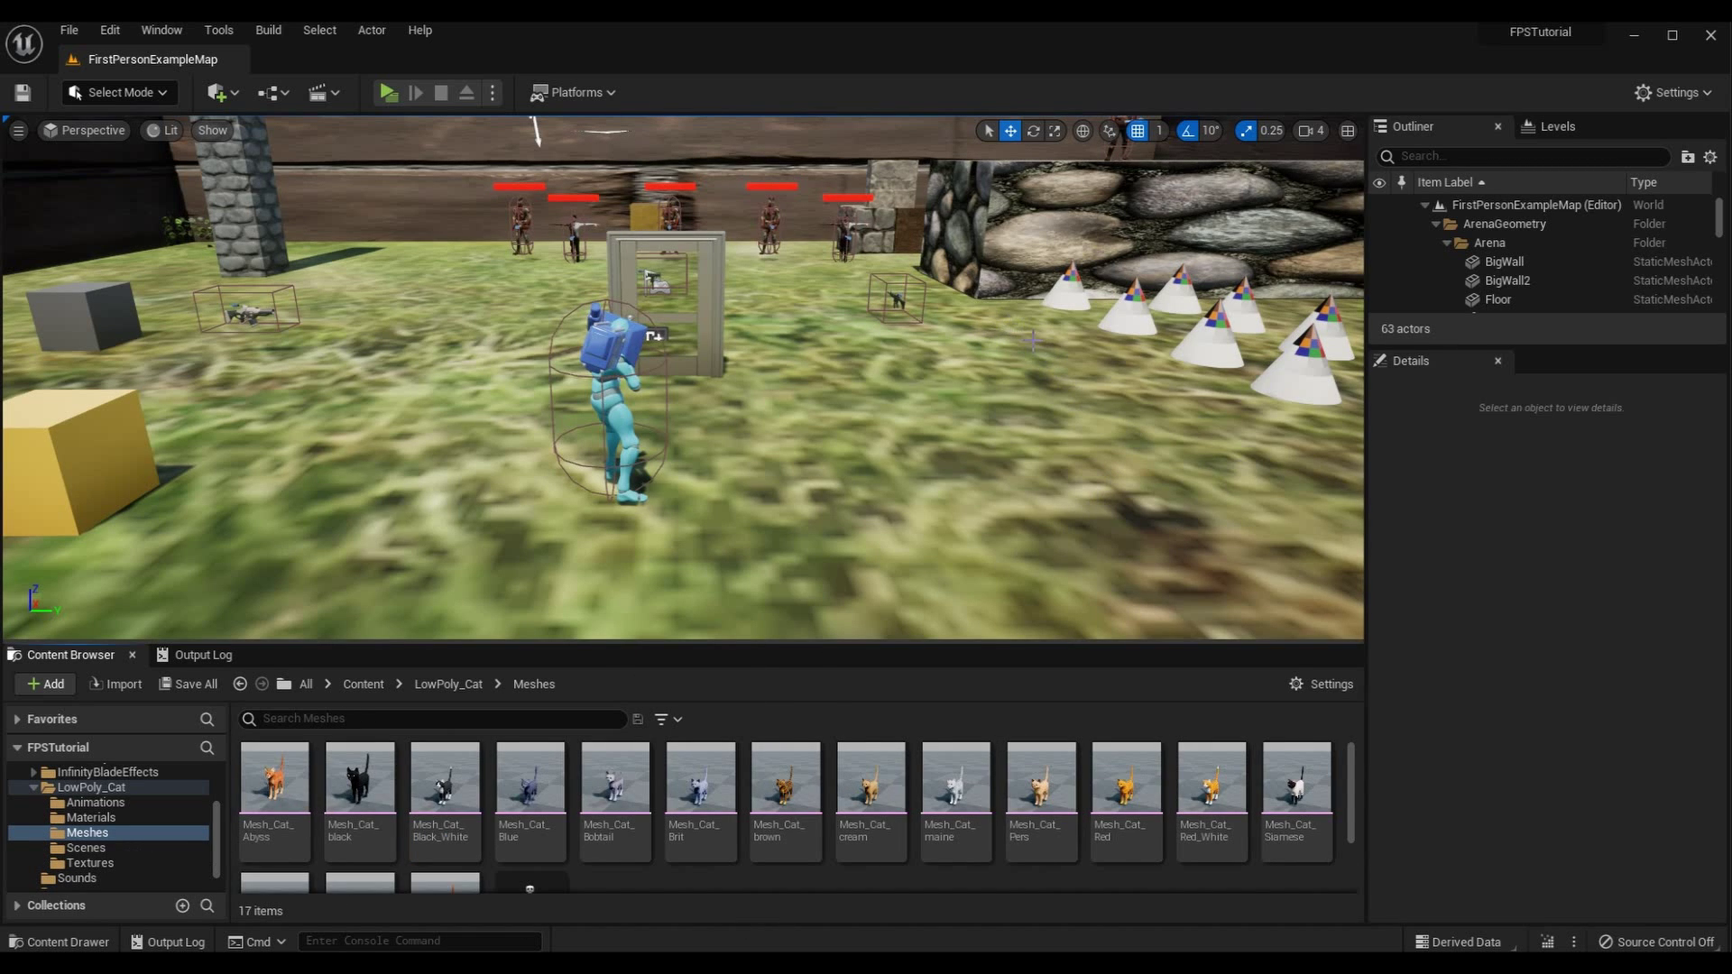
pyautogui.moveTo(1033, 341); pyautogui.dragTo(696, 347, button='right')
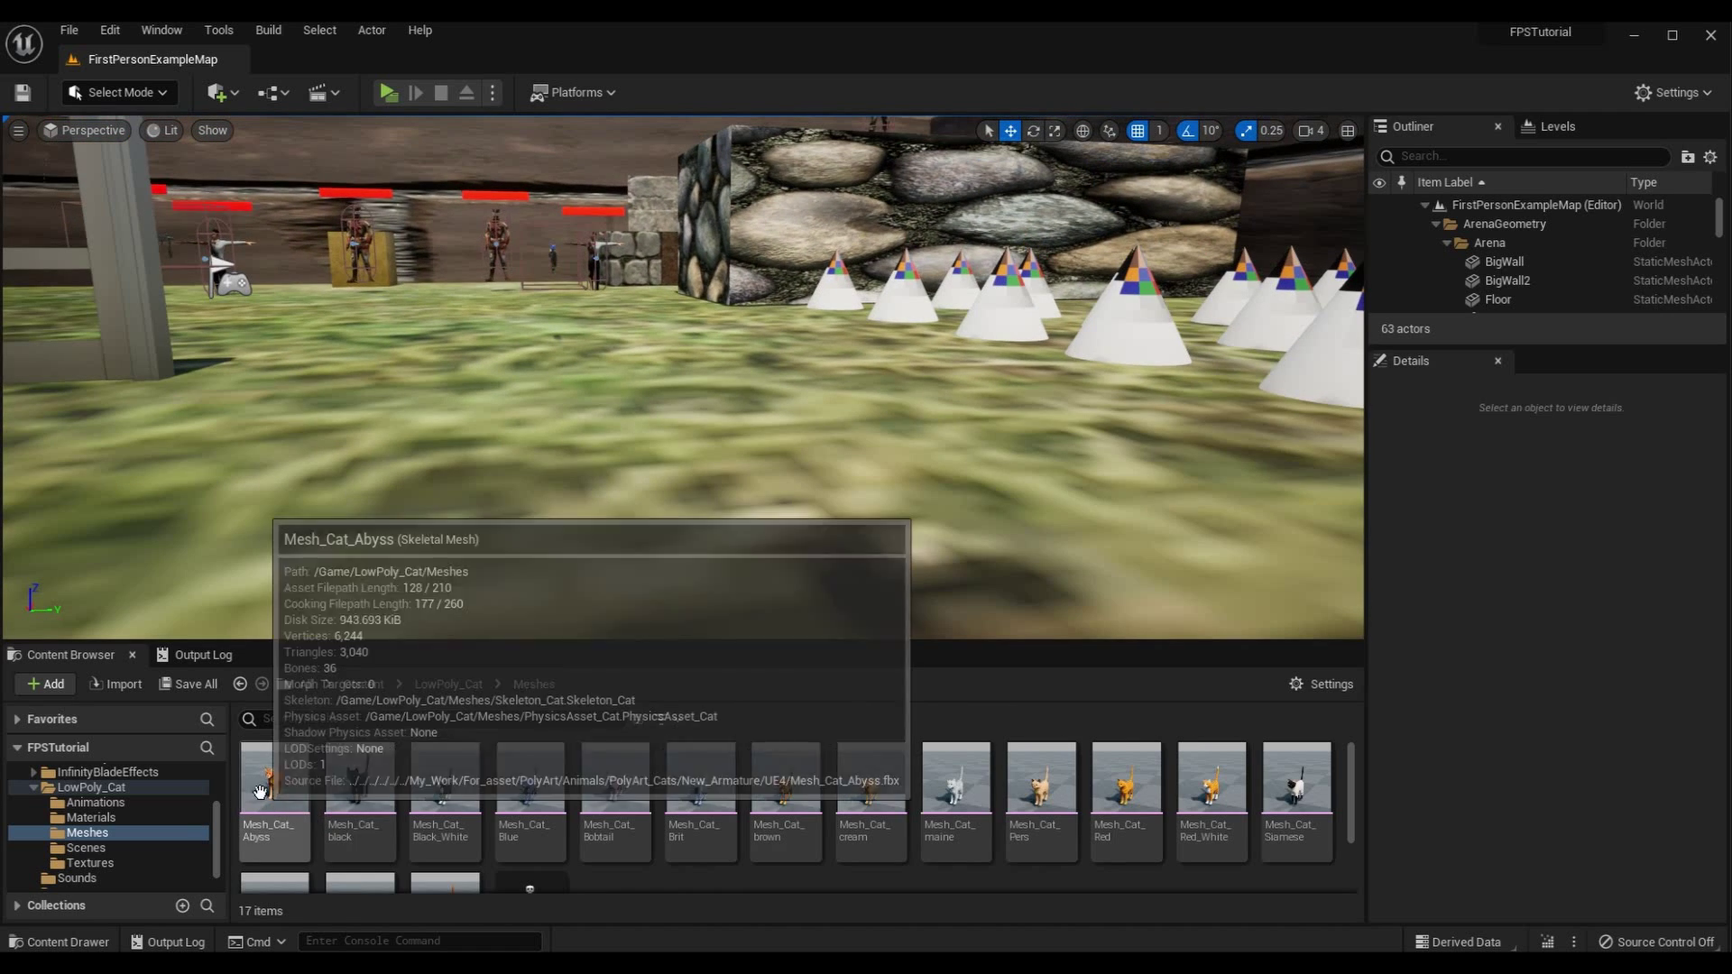
pyautogui.moveTo(260, 792); pyautogui.dragTo(633, 332)
pyautogui.moveTo(751, 348); pyautogui.dragTo(803, 270)
pyautogui.scroll(5, 812, 266)
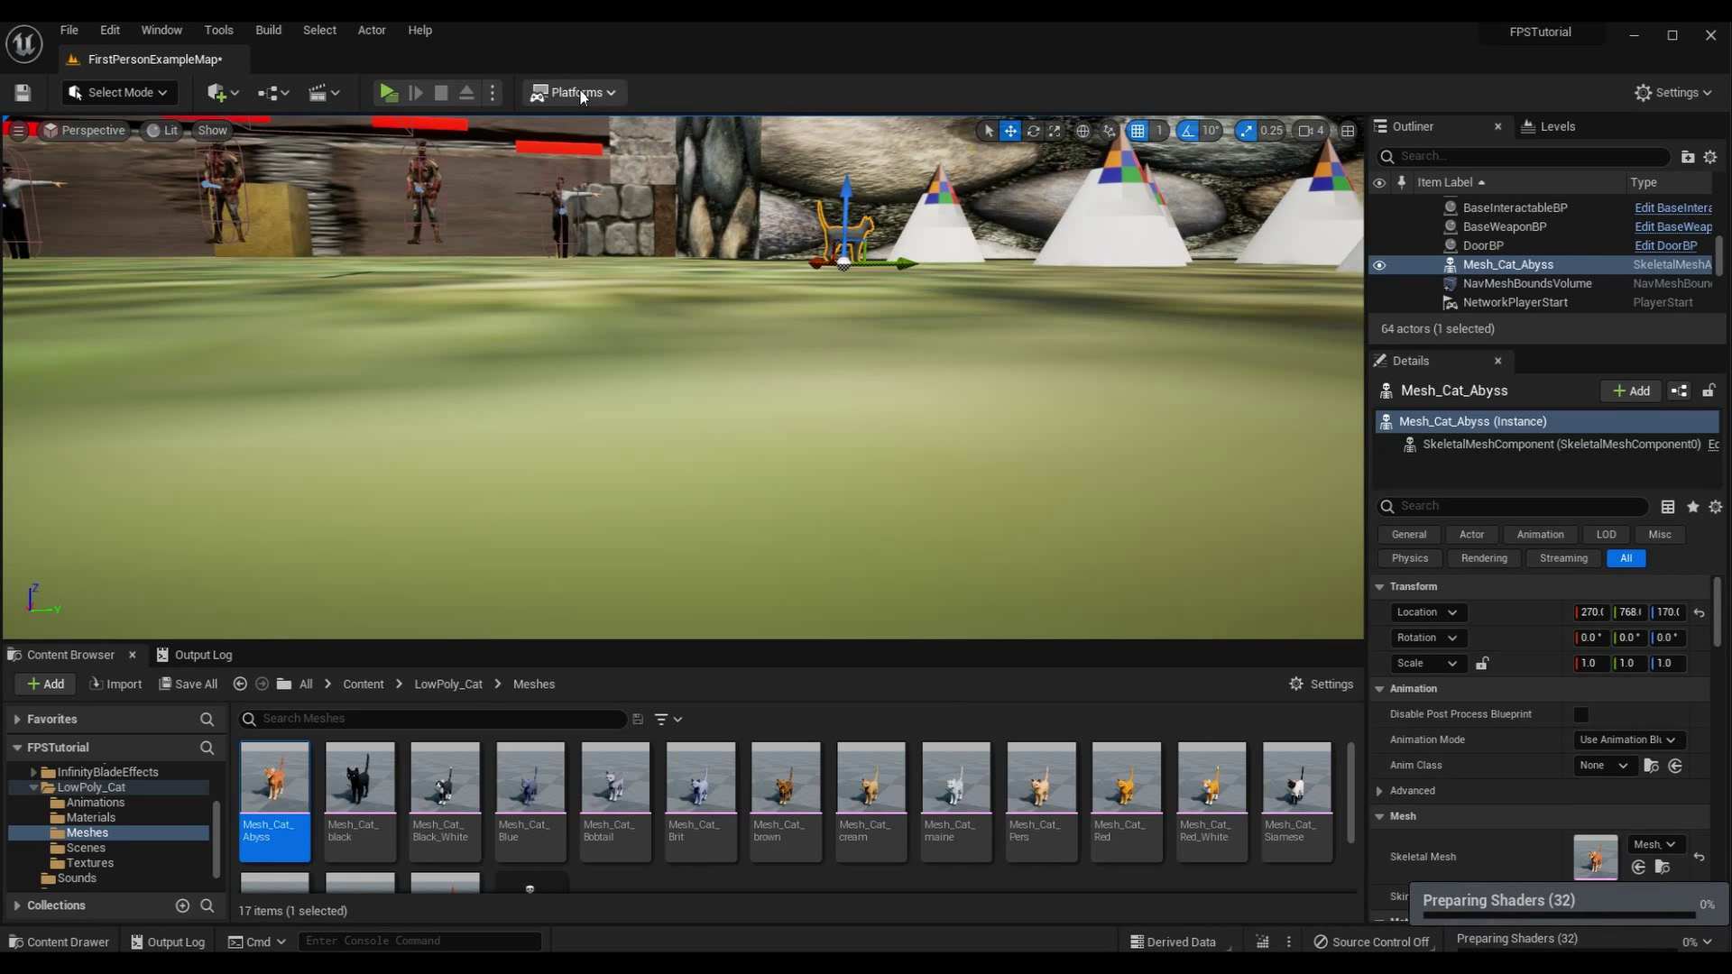
# - Playtest the level, walking toward the cat and shooting at it, then exit play
pyautogui.click(388, 92)
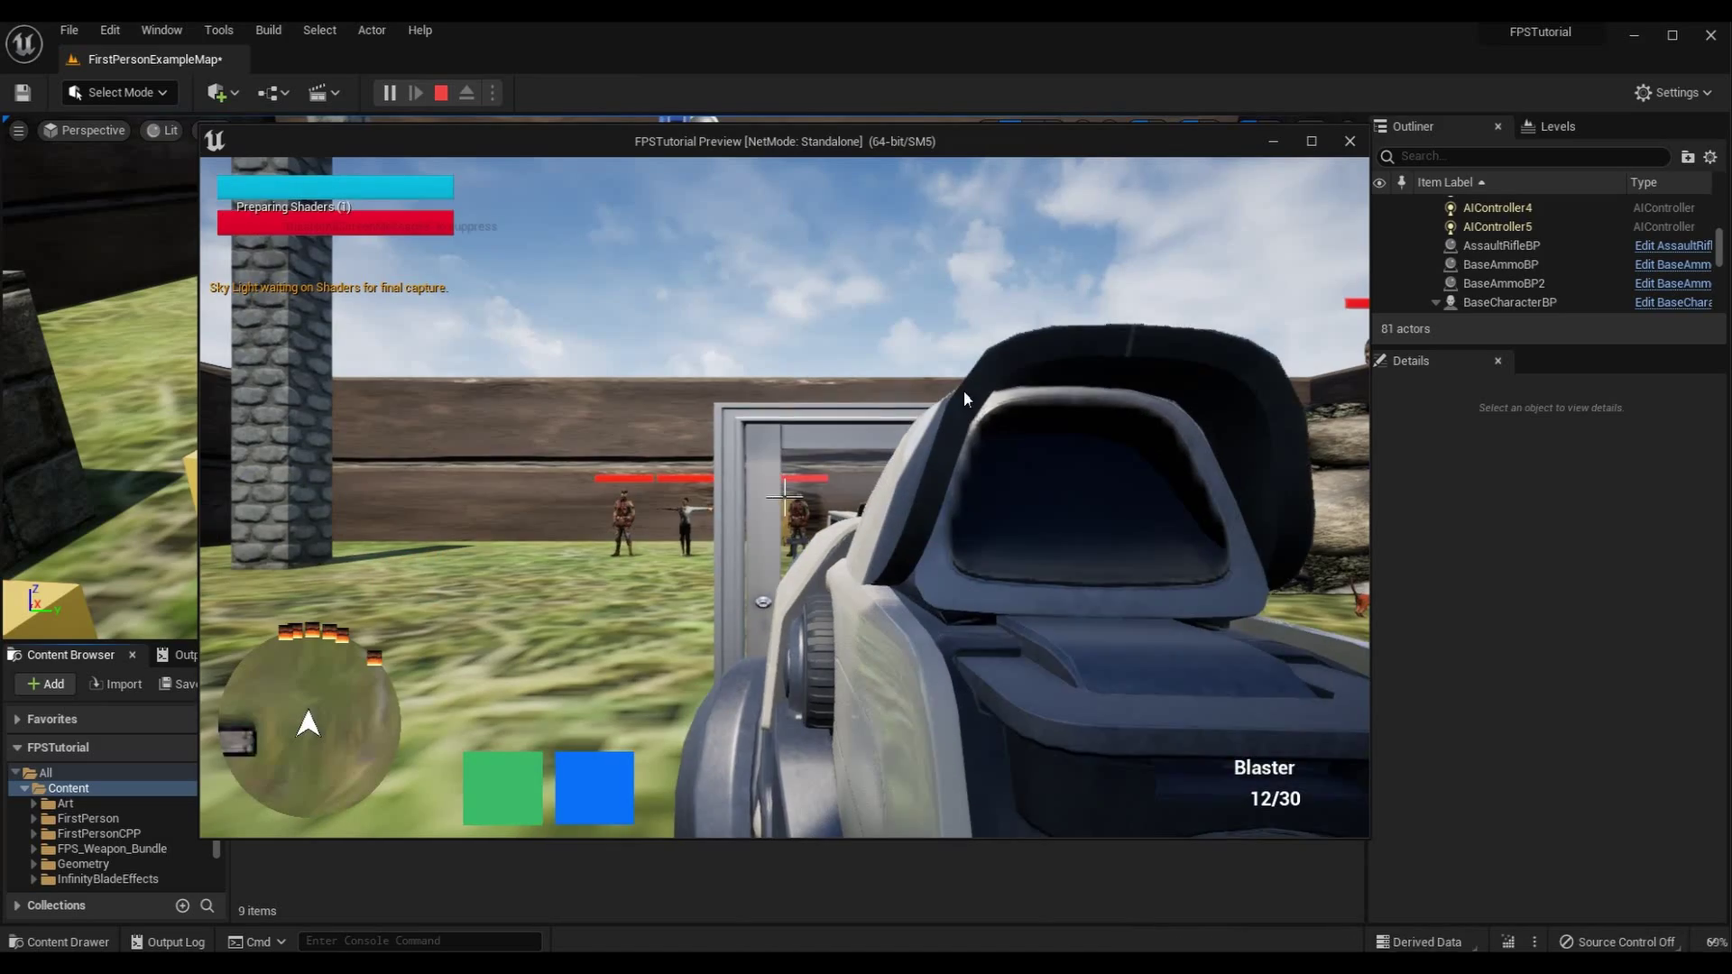
pyautogui.click(784, 496)
pyautogui.press('w')
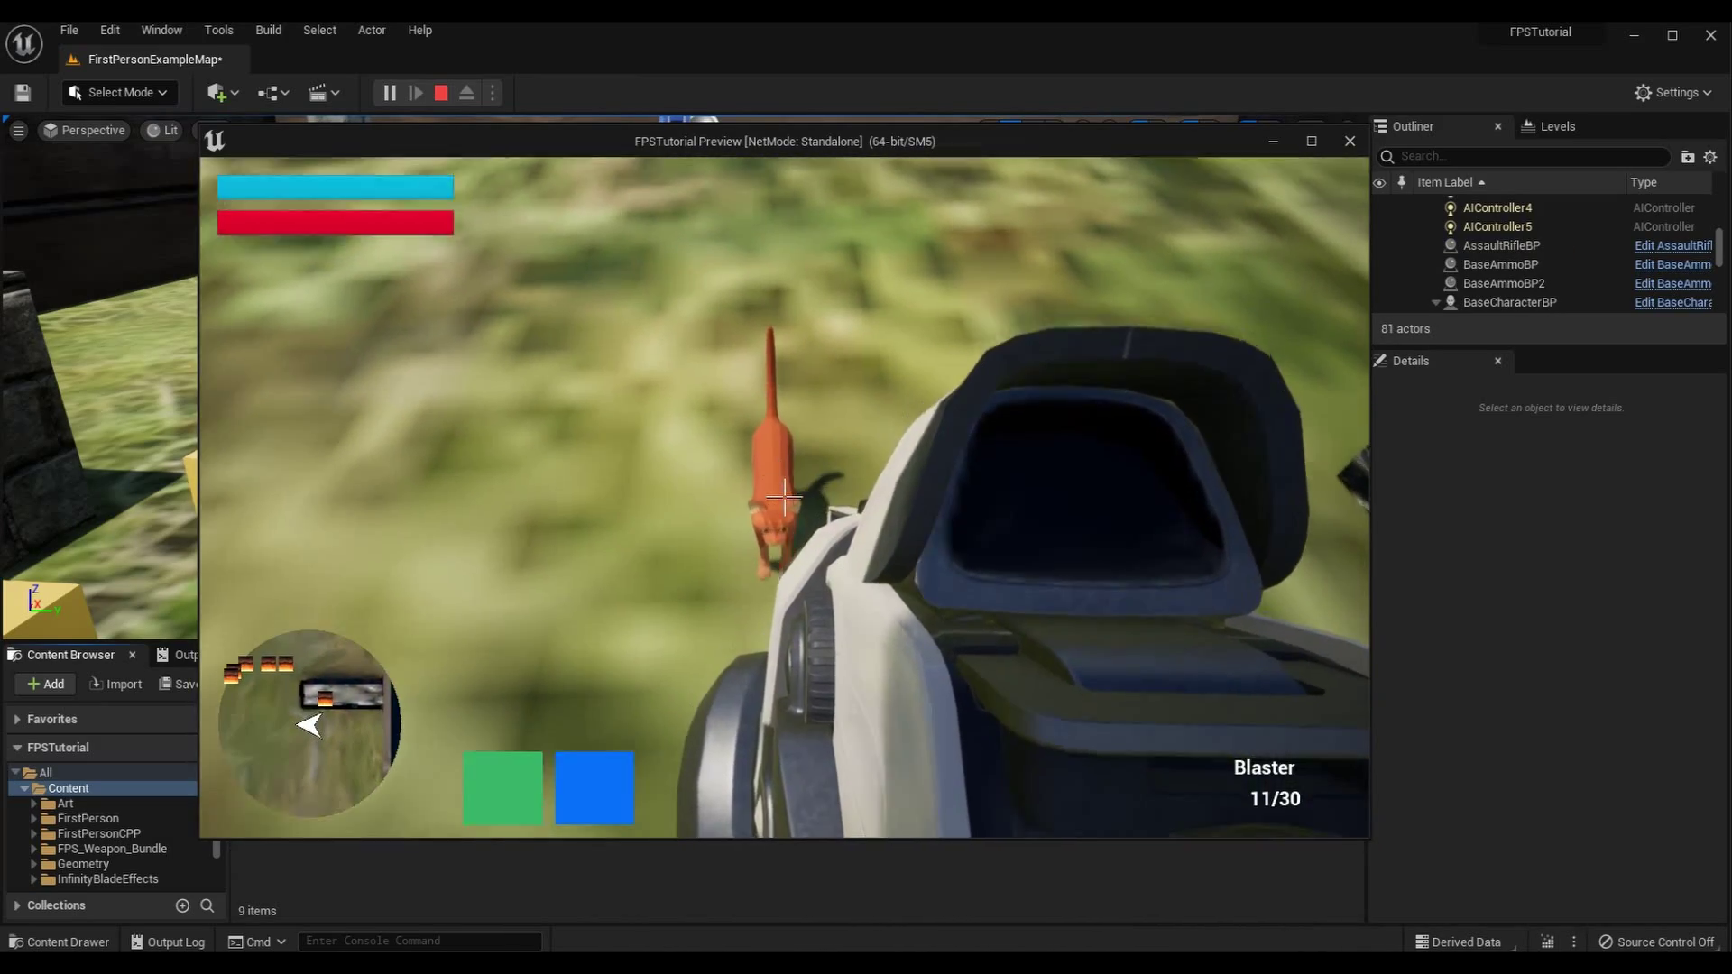
pyautogui.click(785, 496)
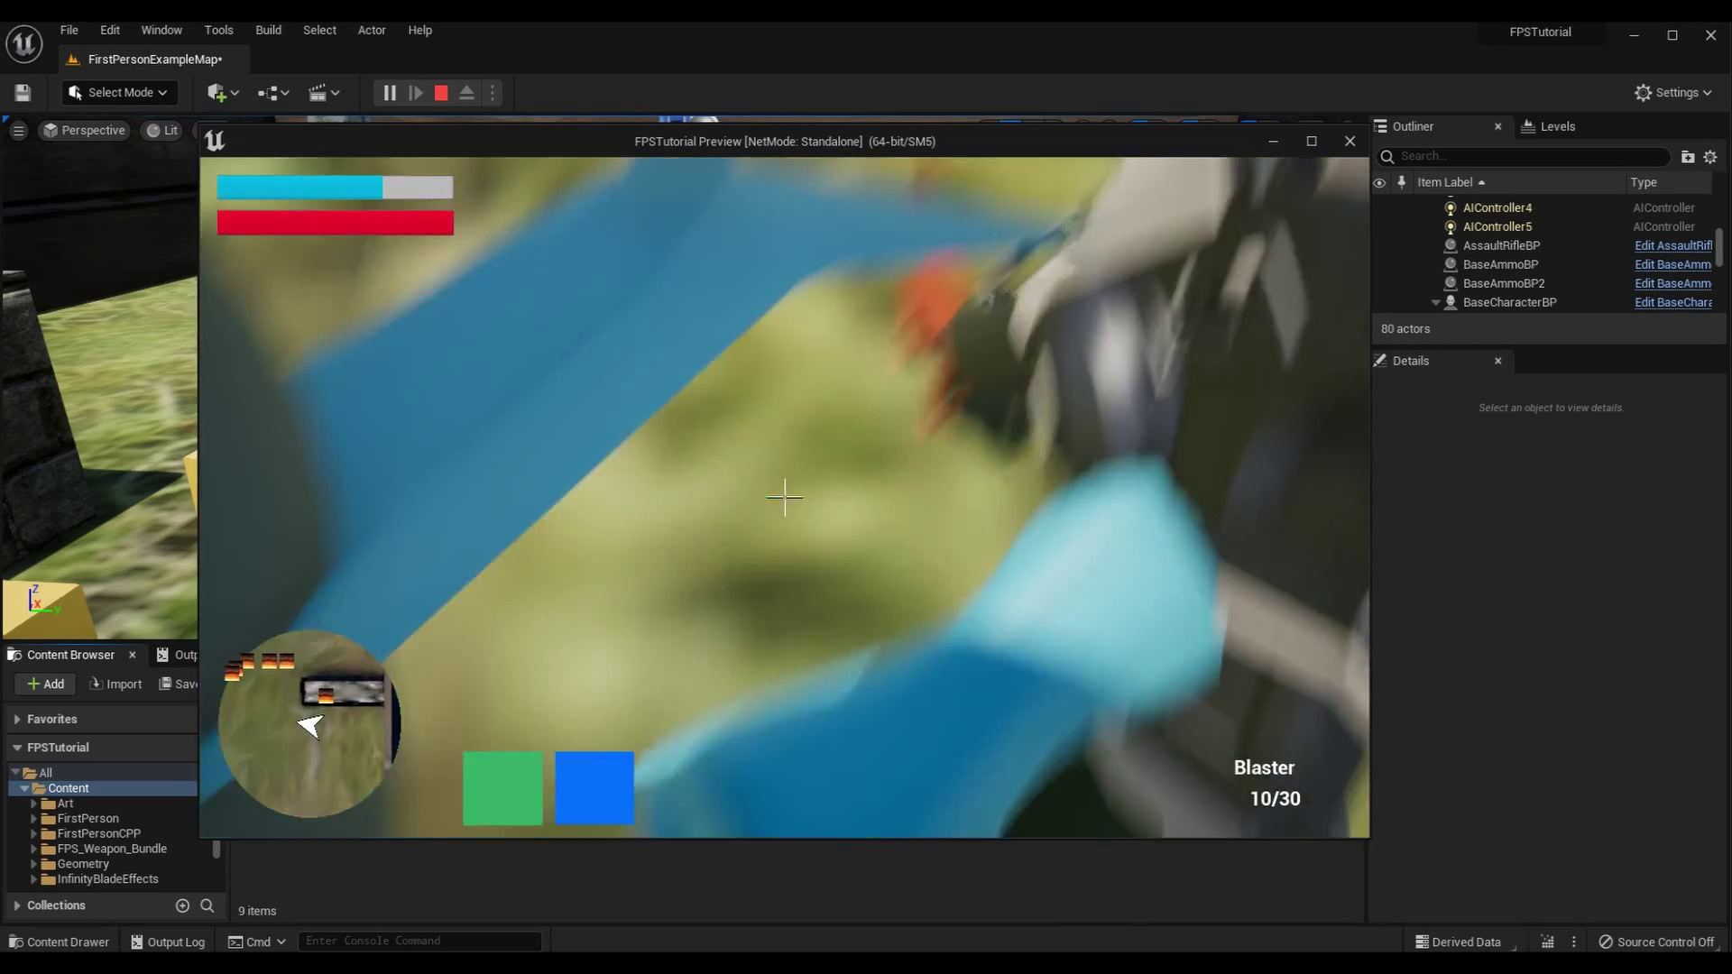
pyautogui.press('Escape')
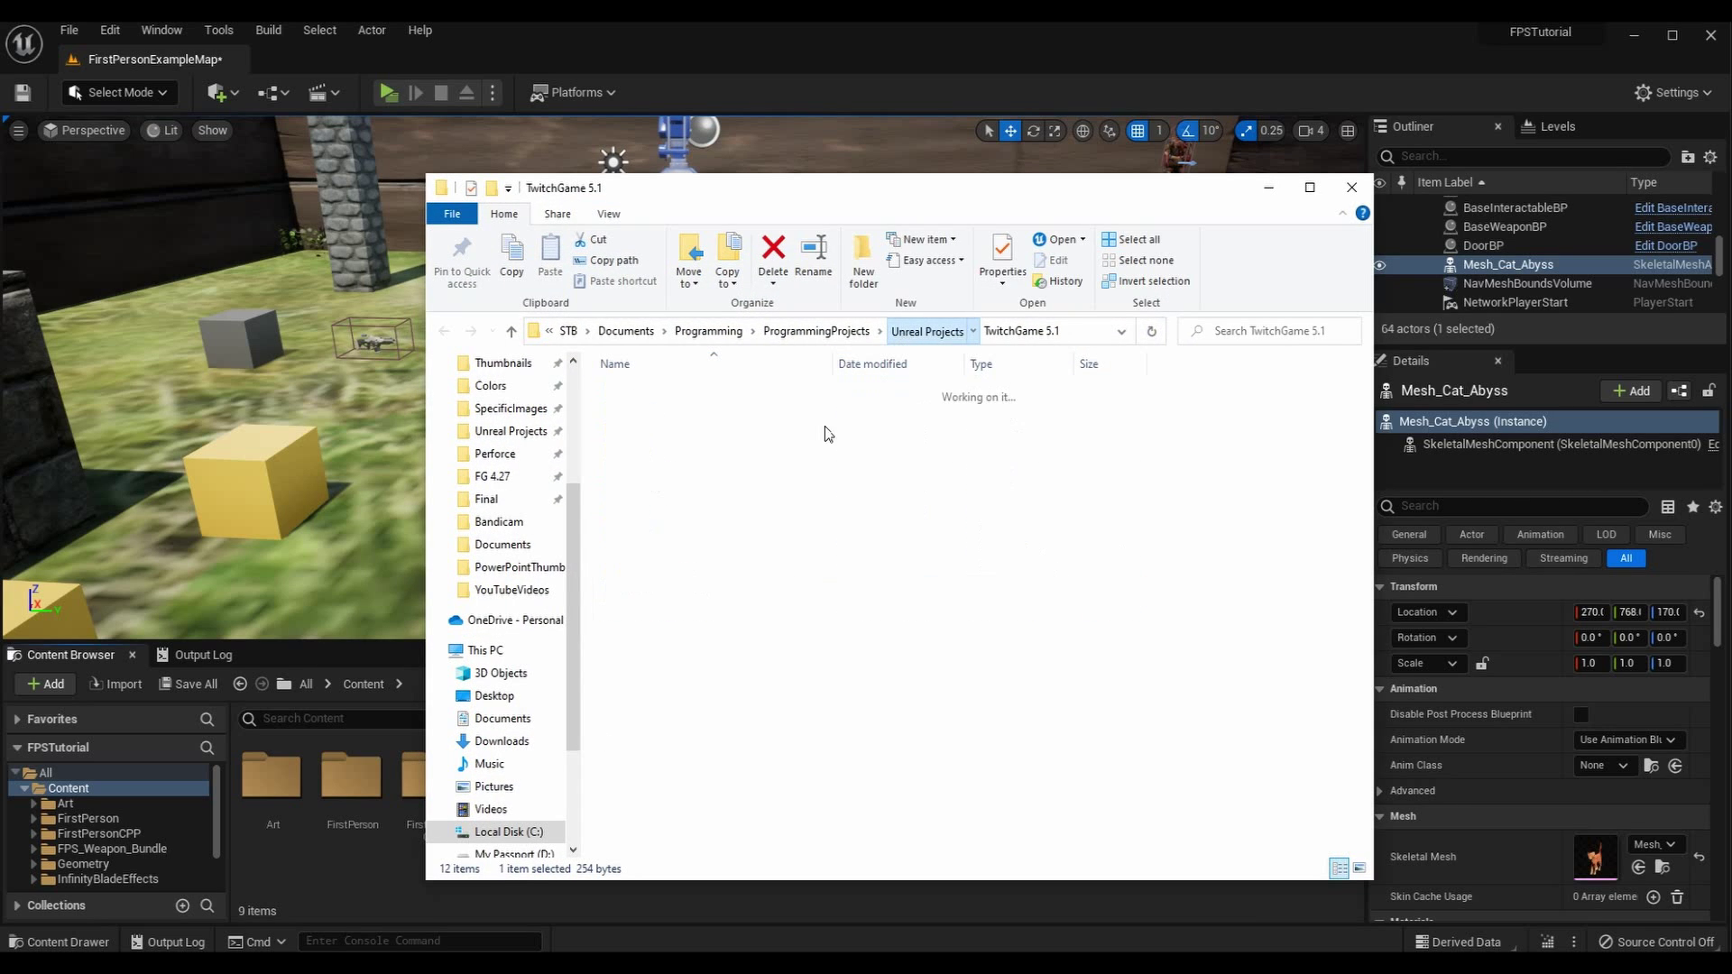
# - Open FPSTutorial.uproject from the FPSTutorial 5.0 folder in Notepad++
pyautogui.doubleClick(703, 410)
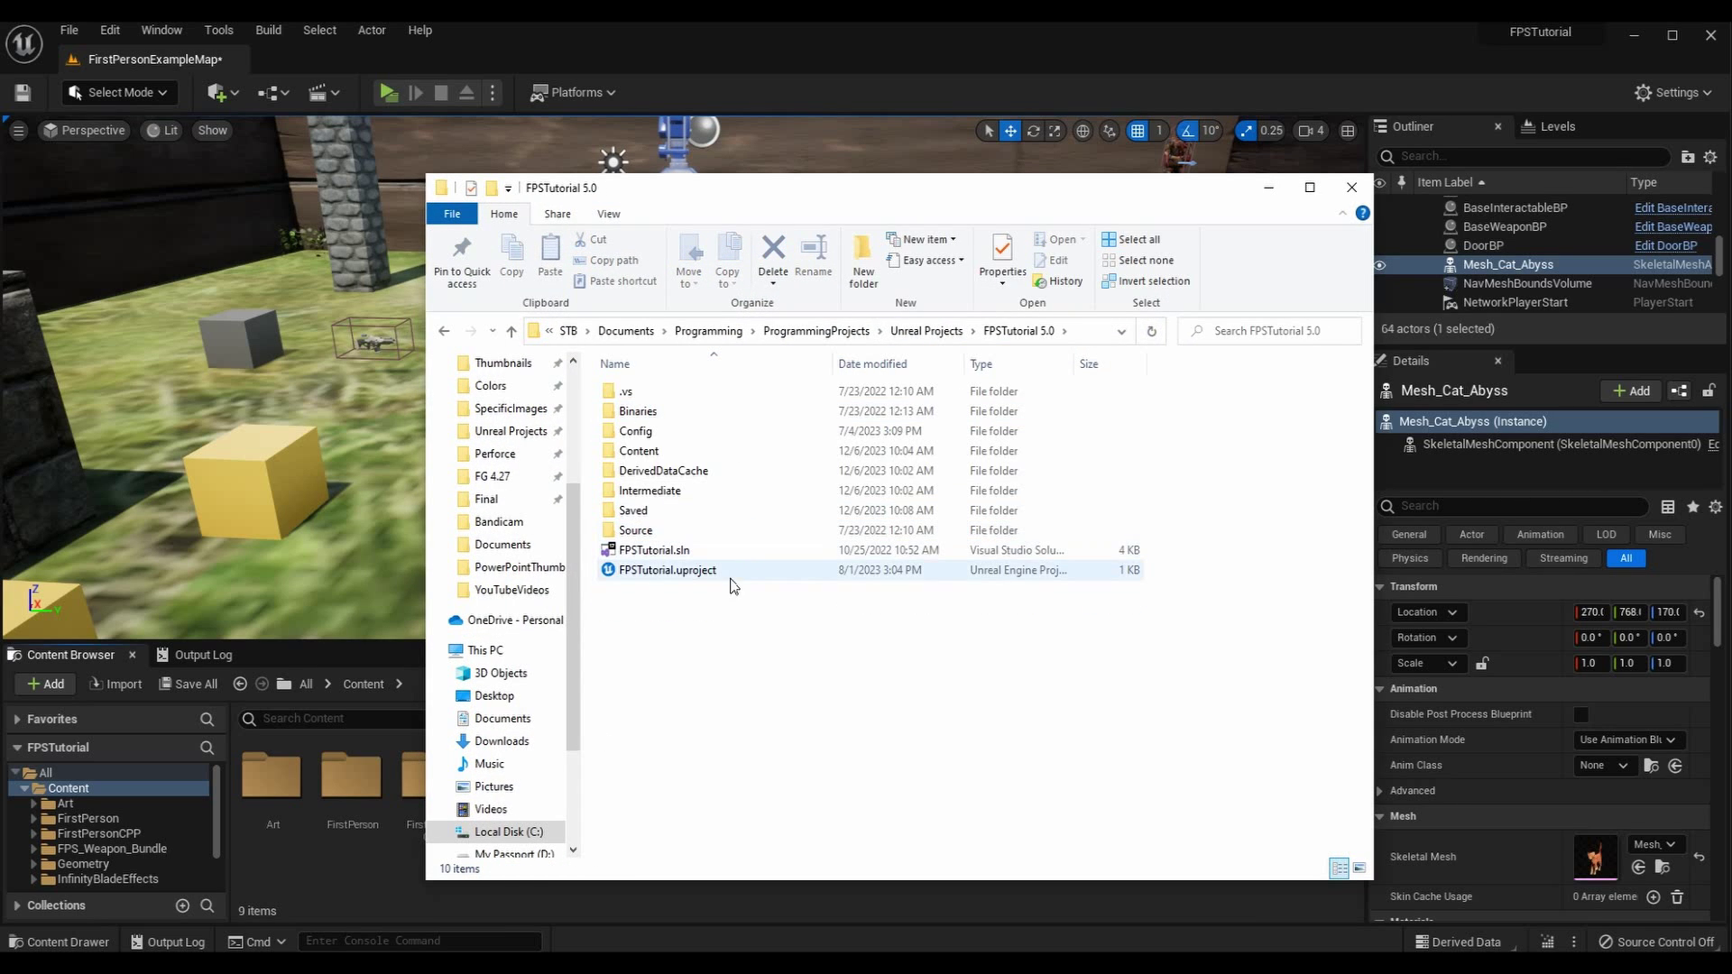
pyautogui.rightClick(663, 571)
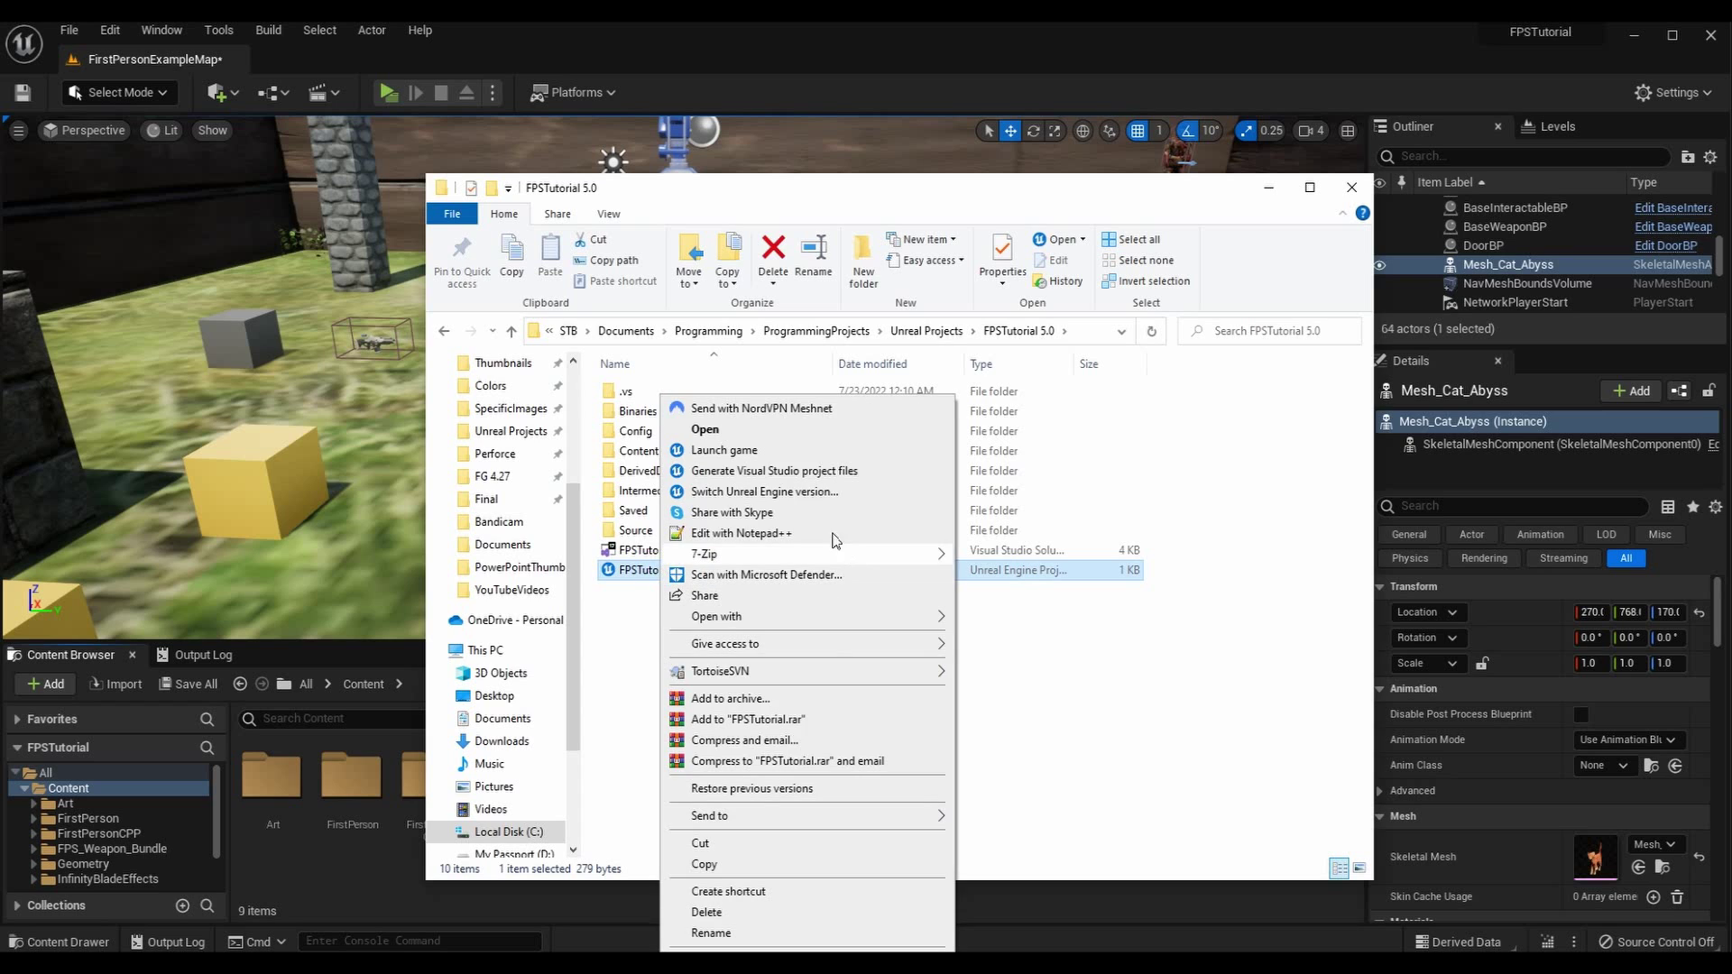
pyautogui.click(791, 533)
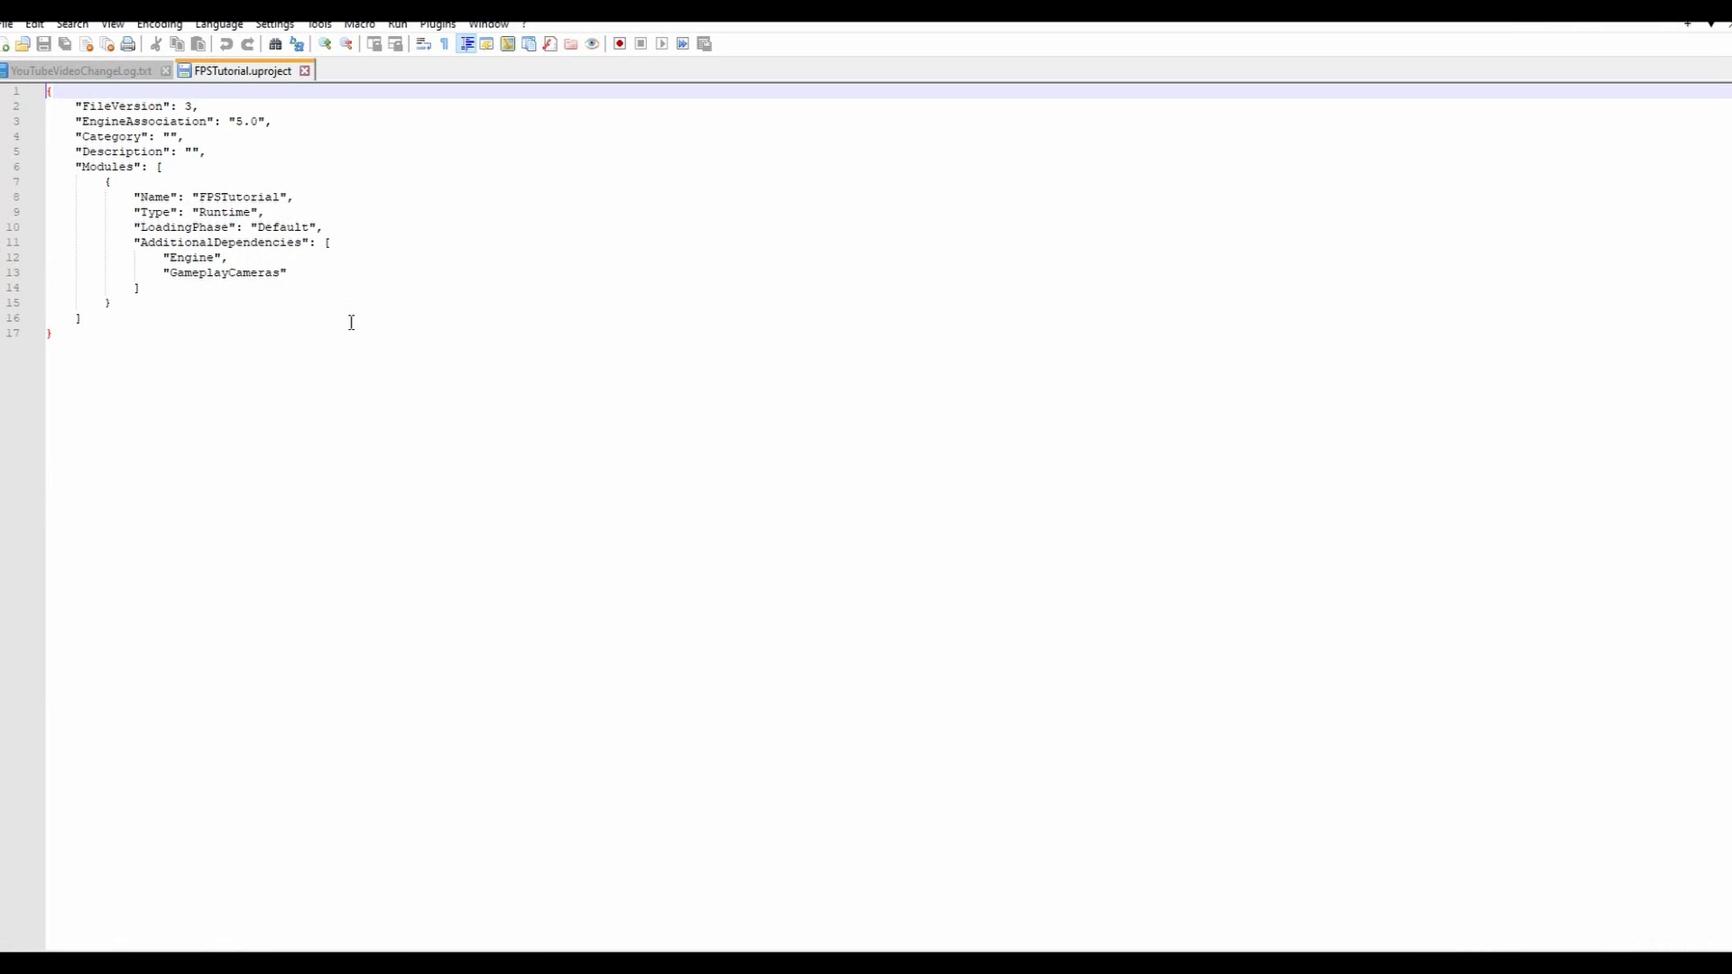
# - Select and inspect the uproject text, confirming only the FPSTutorial module and no plugins
pyautogui.moveTo(351, 322); pyautogui.dragTo(47, 137)
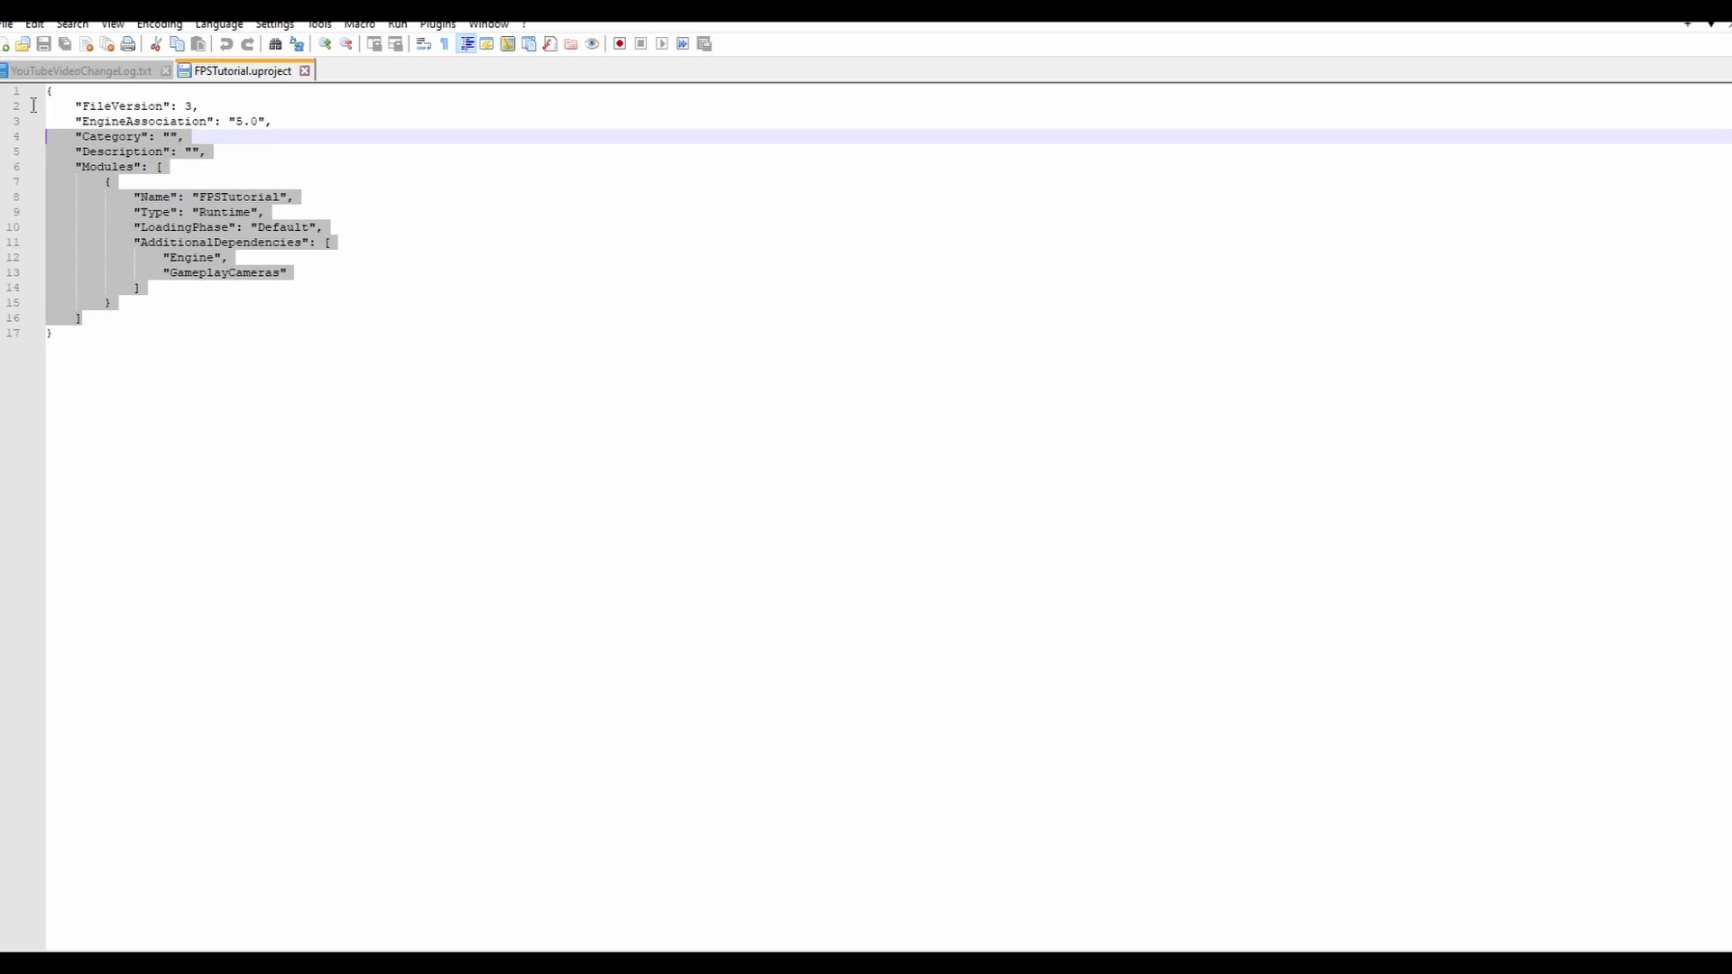
pyautogui.hotkey('ctrl', 'Home')
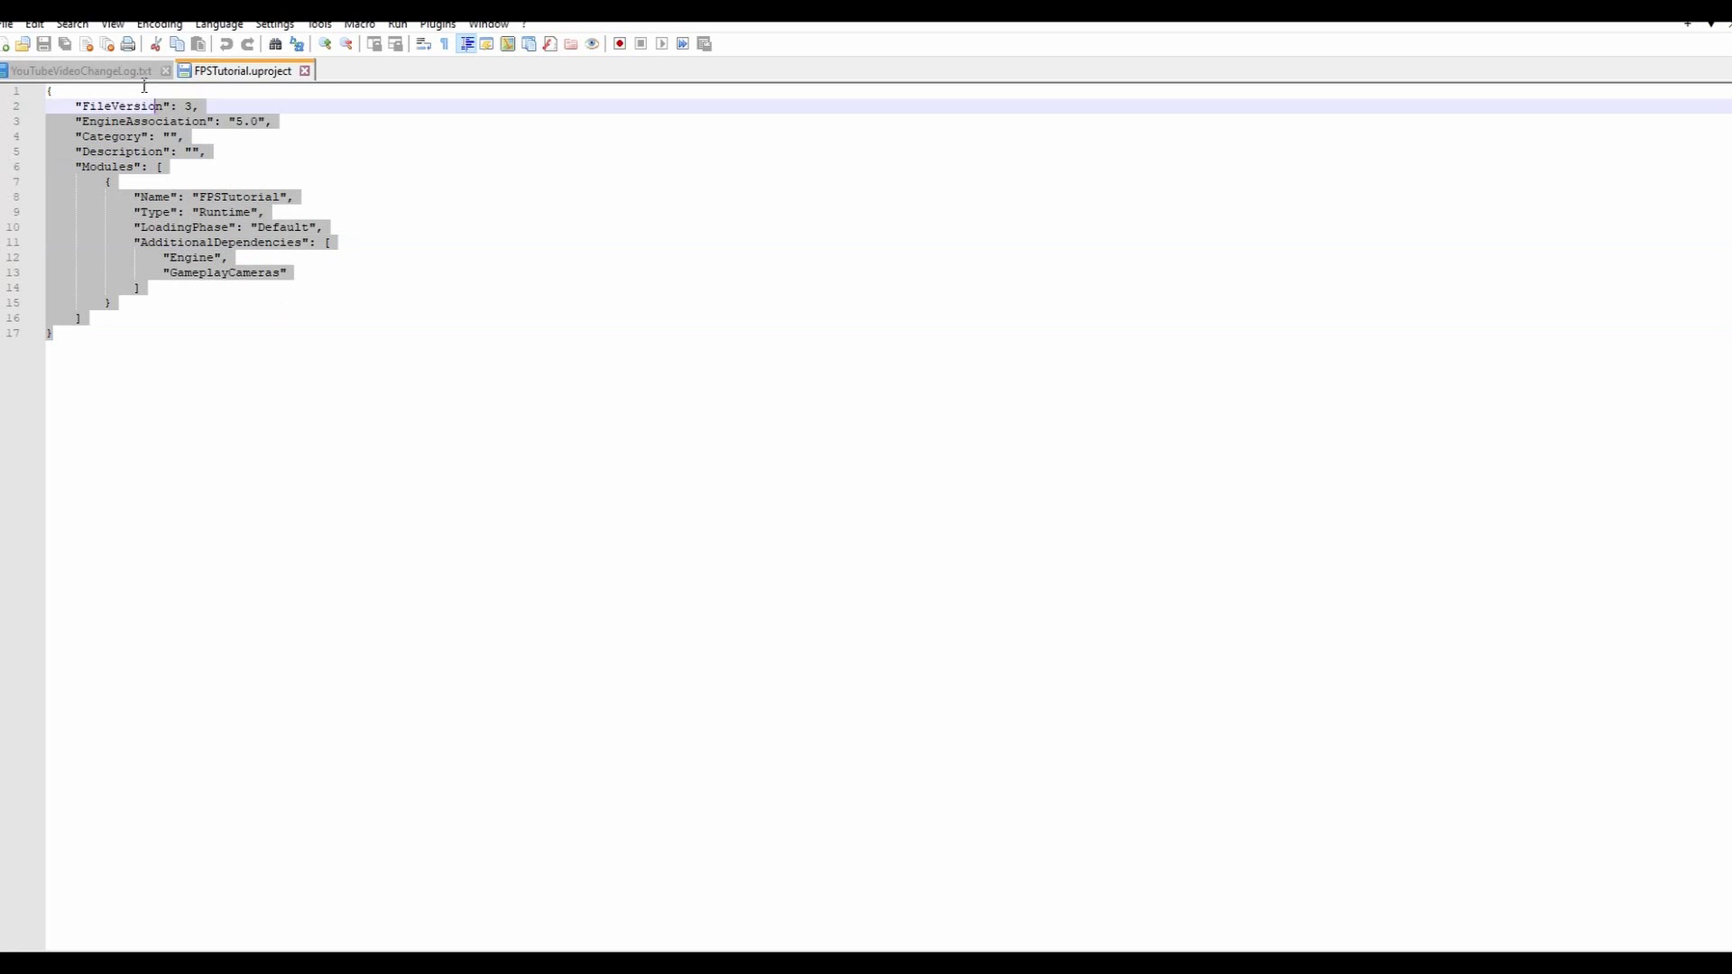
pyautogui.hotkey('ctrl', 'a')
pyautogui.click(374, 458)
pyautogui.hotkey('ctrl', 'a')
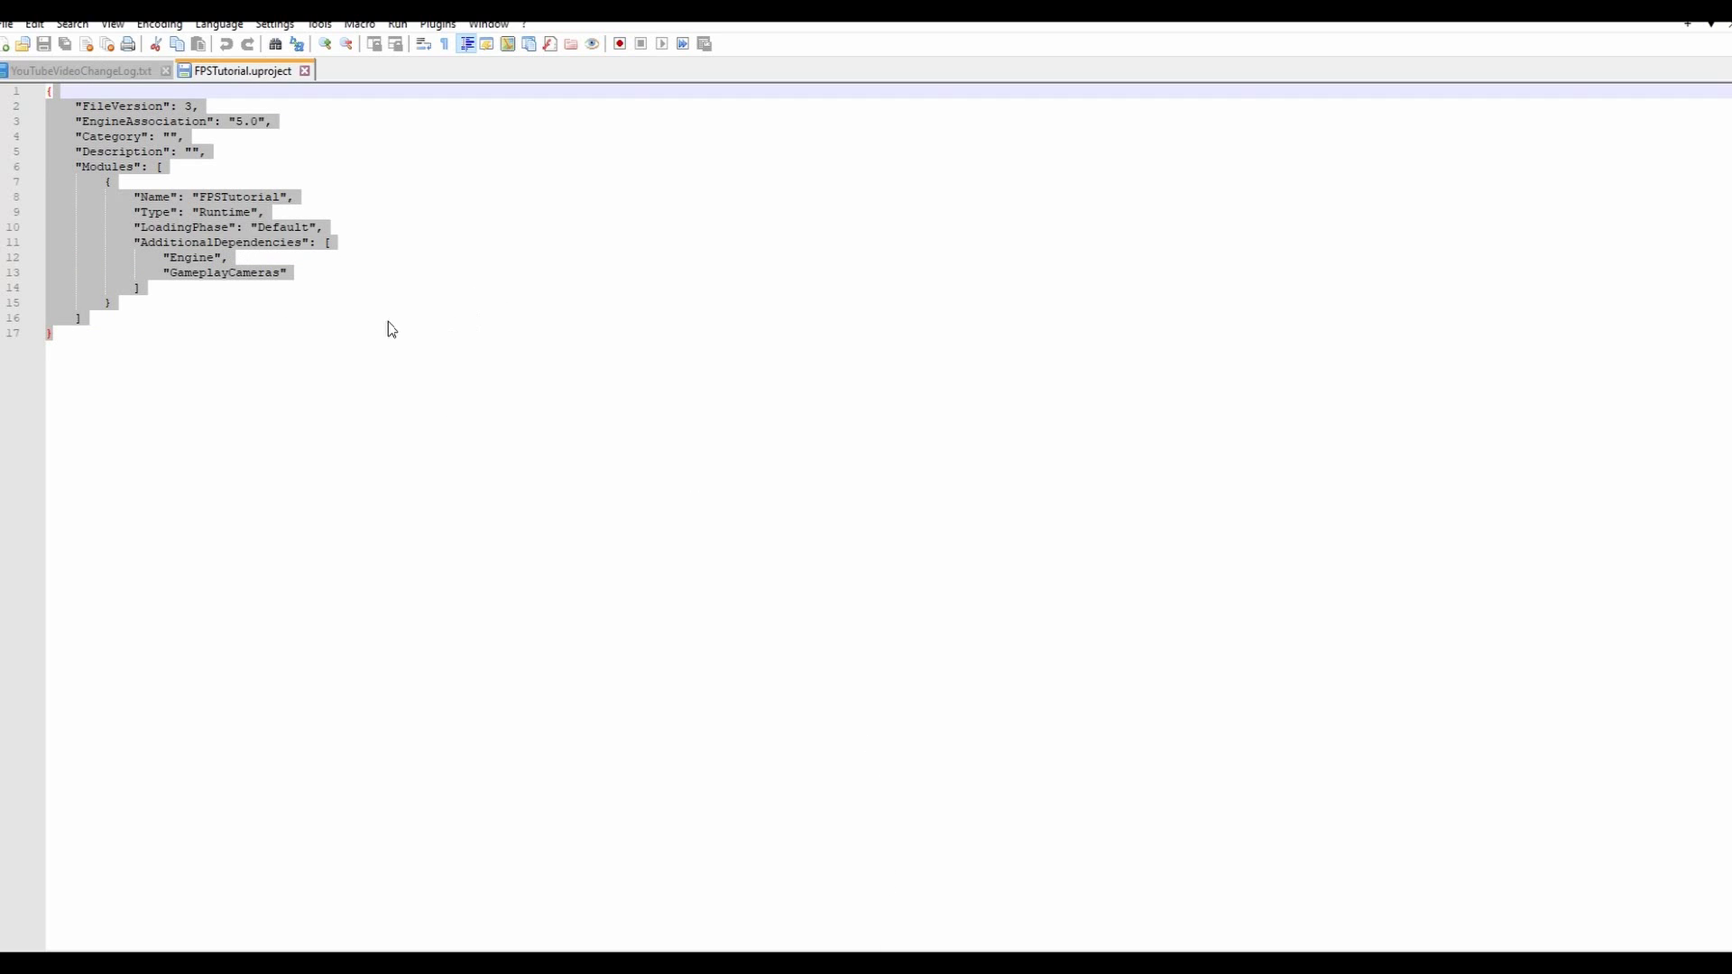
pyautogui.click(316, 332)
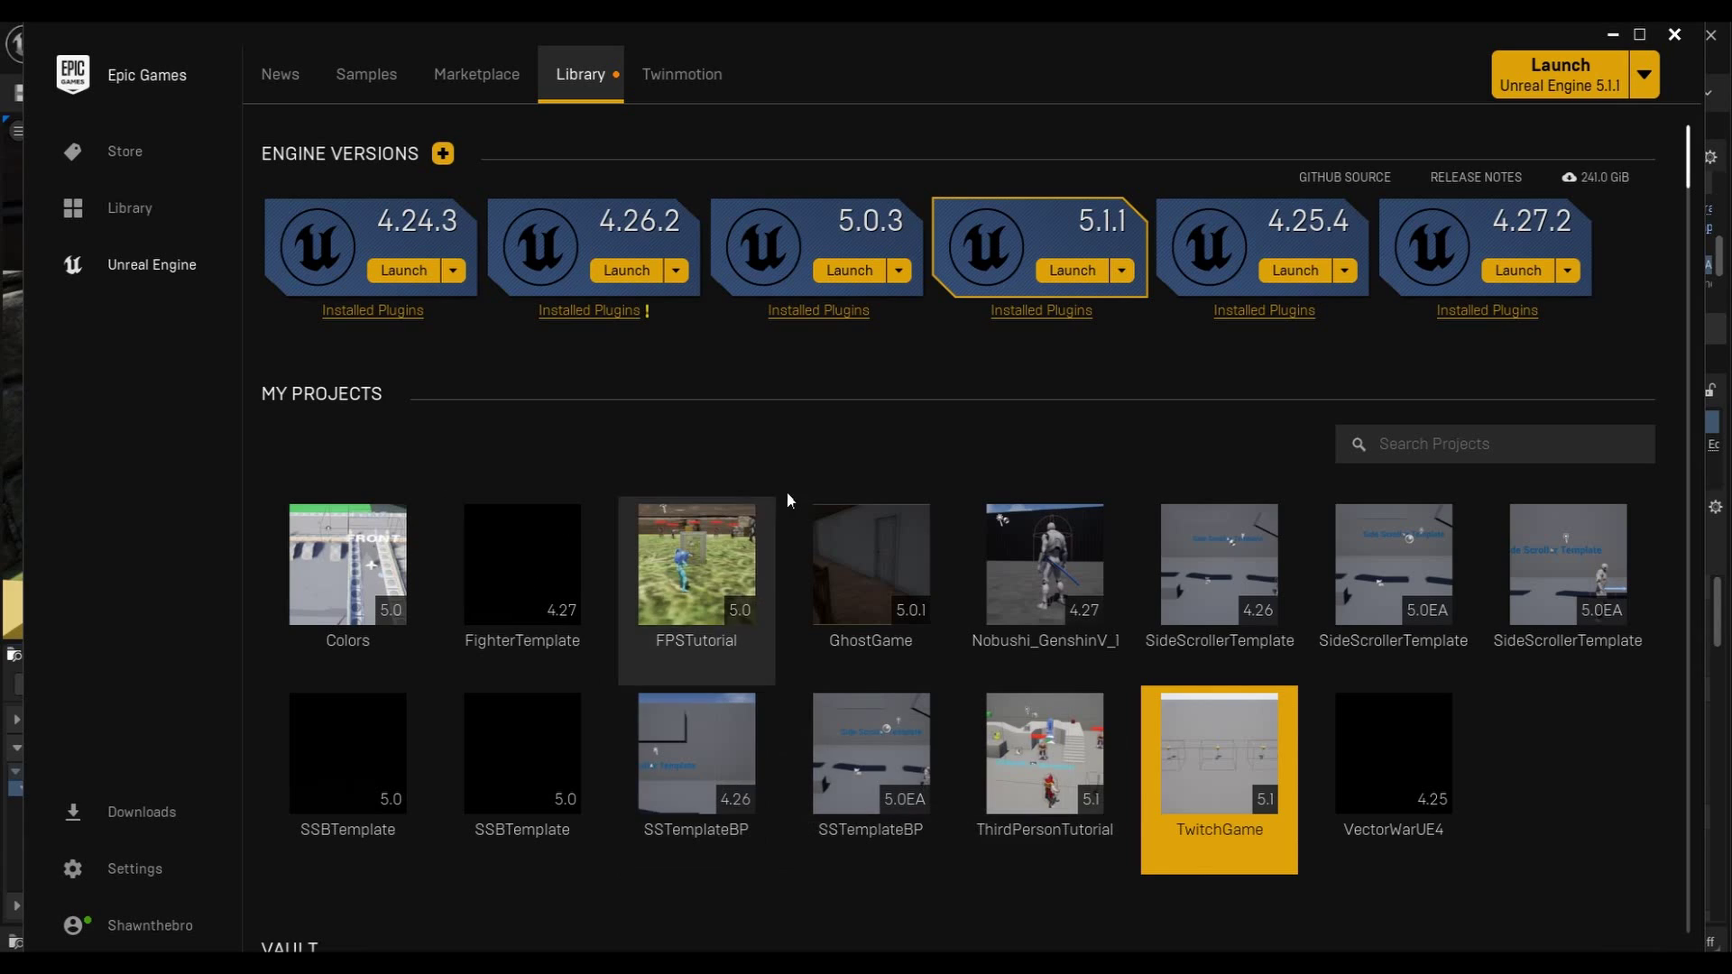
# - Scroll the Library's Vault list down until the DBJson plugin appears
pyautogui.scroll(-6, 787, 491)
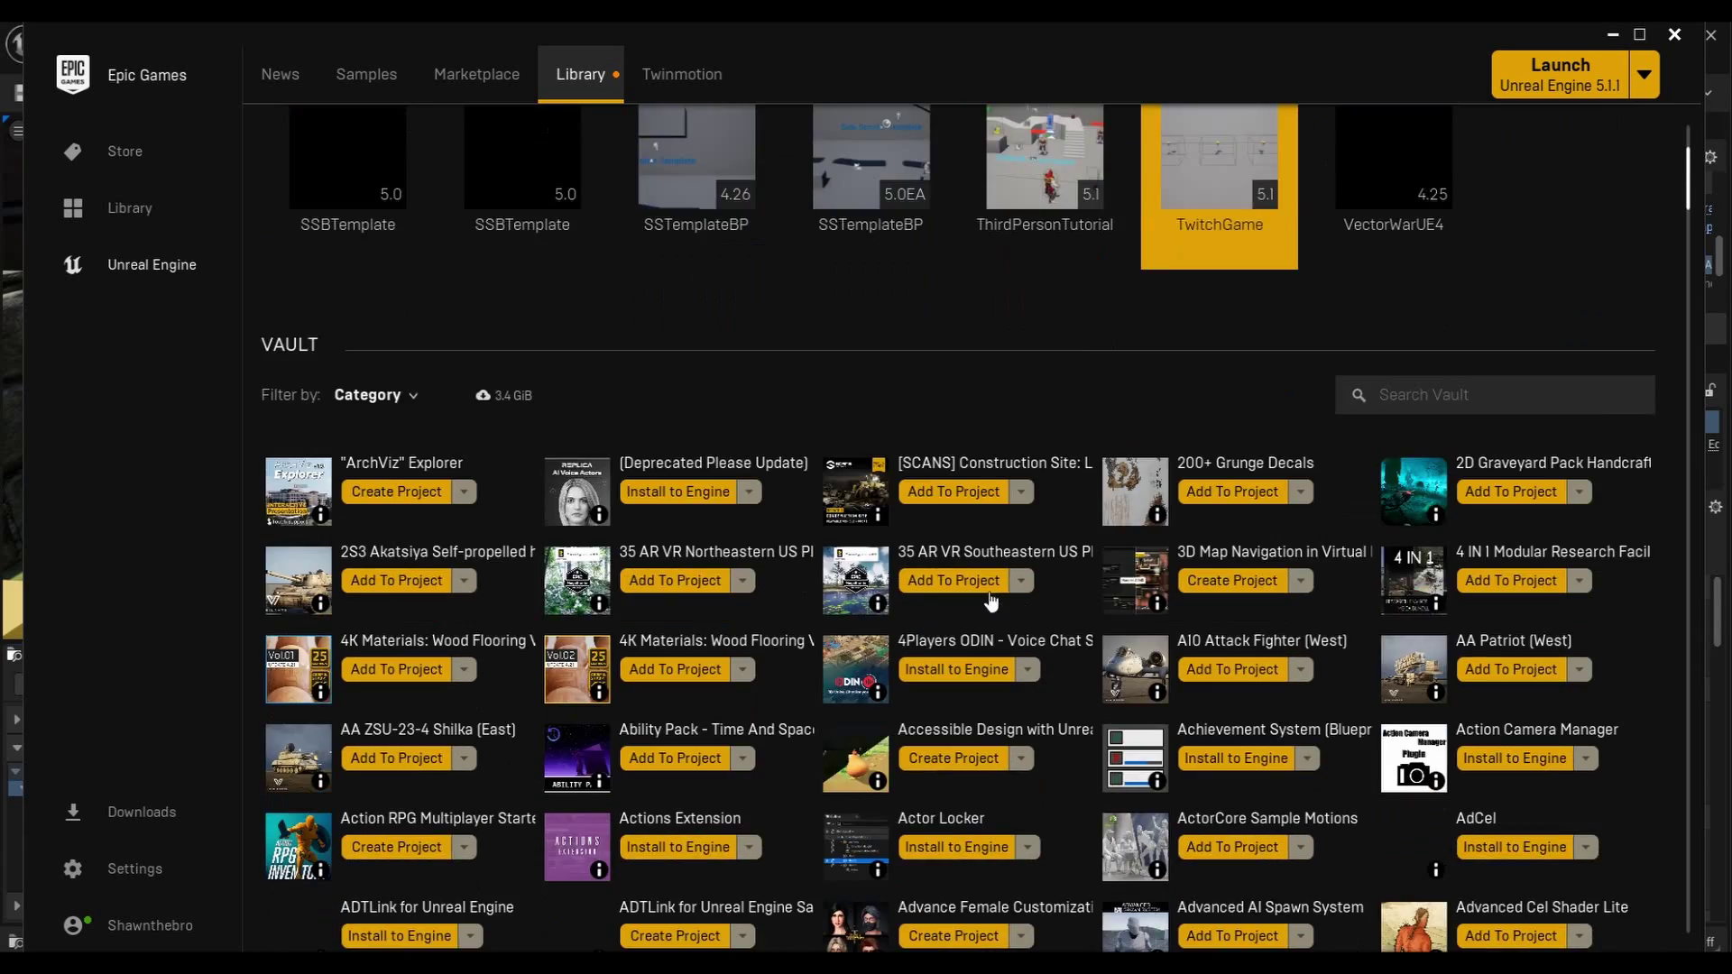
pyautogui.scroll(-12, 991, 601)
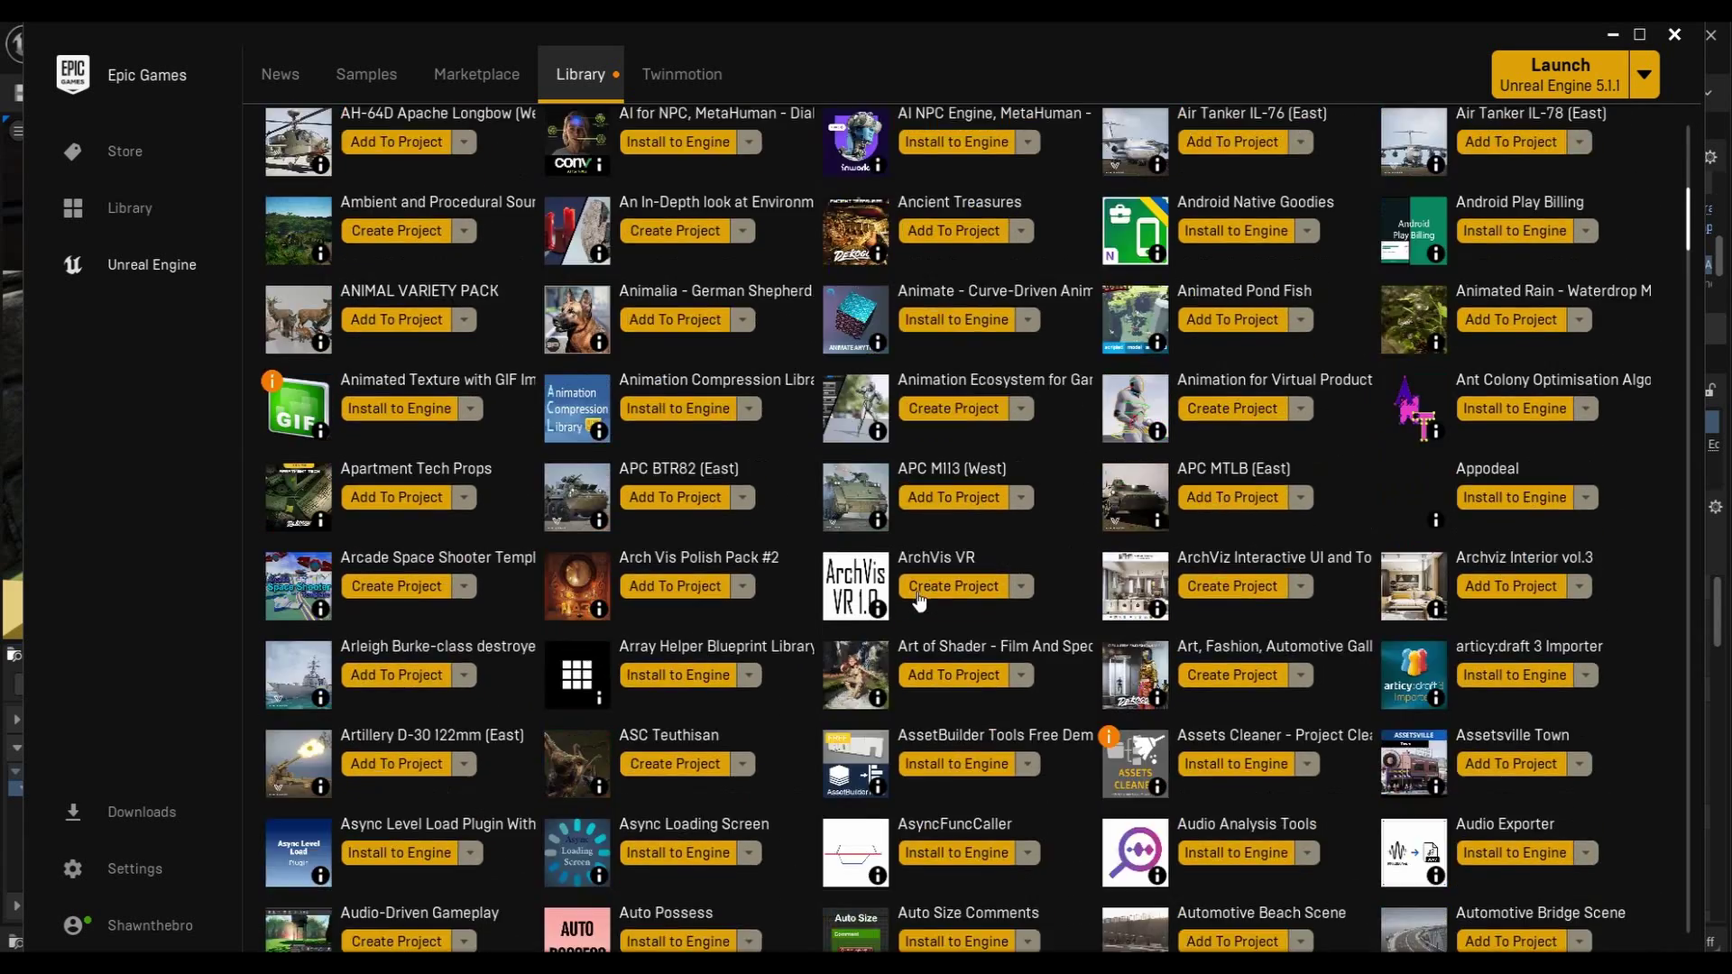
pyautogui.scroll(-11, 919, 601)
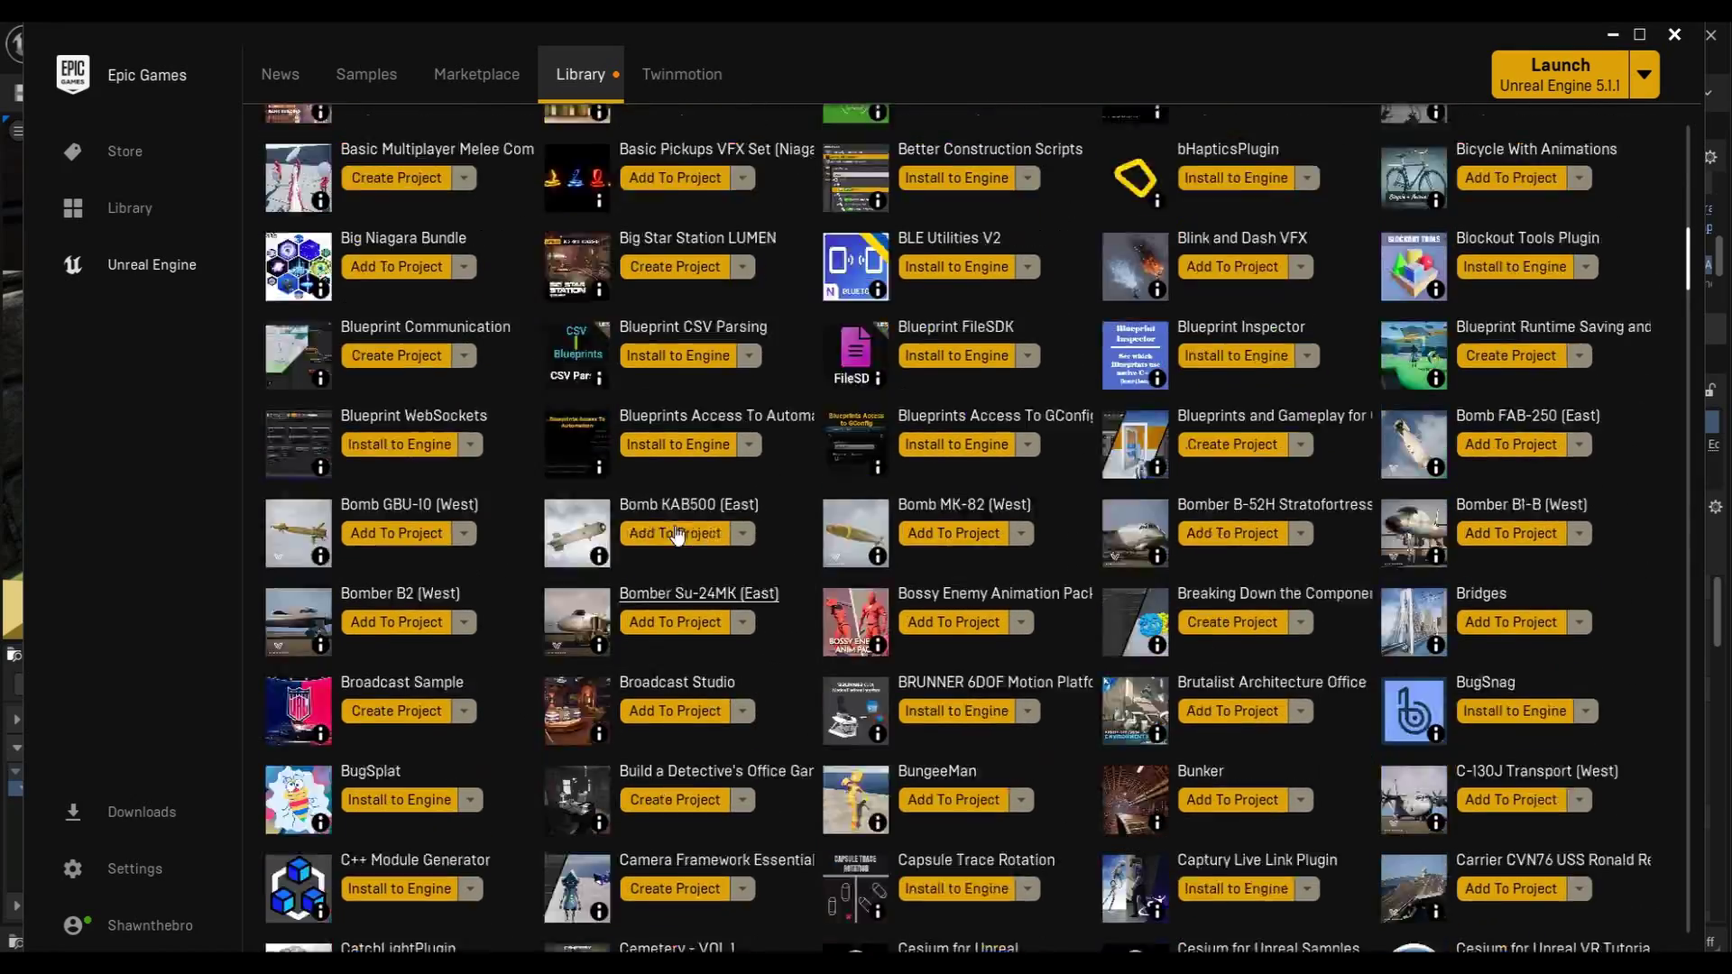
pyautogui.scroll(-12, 678, 533)
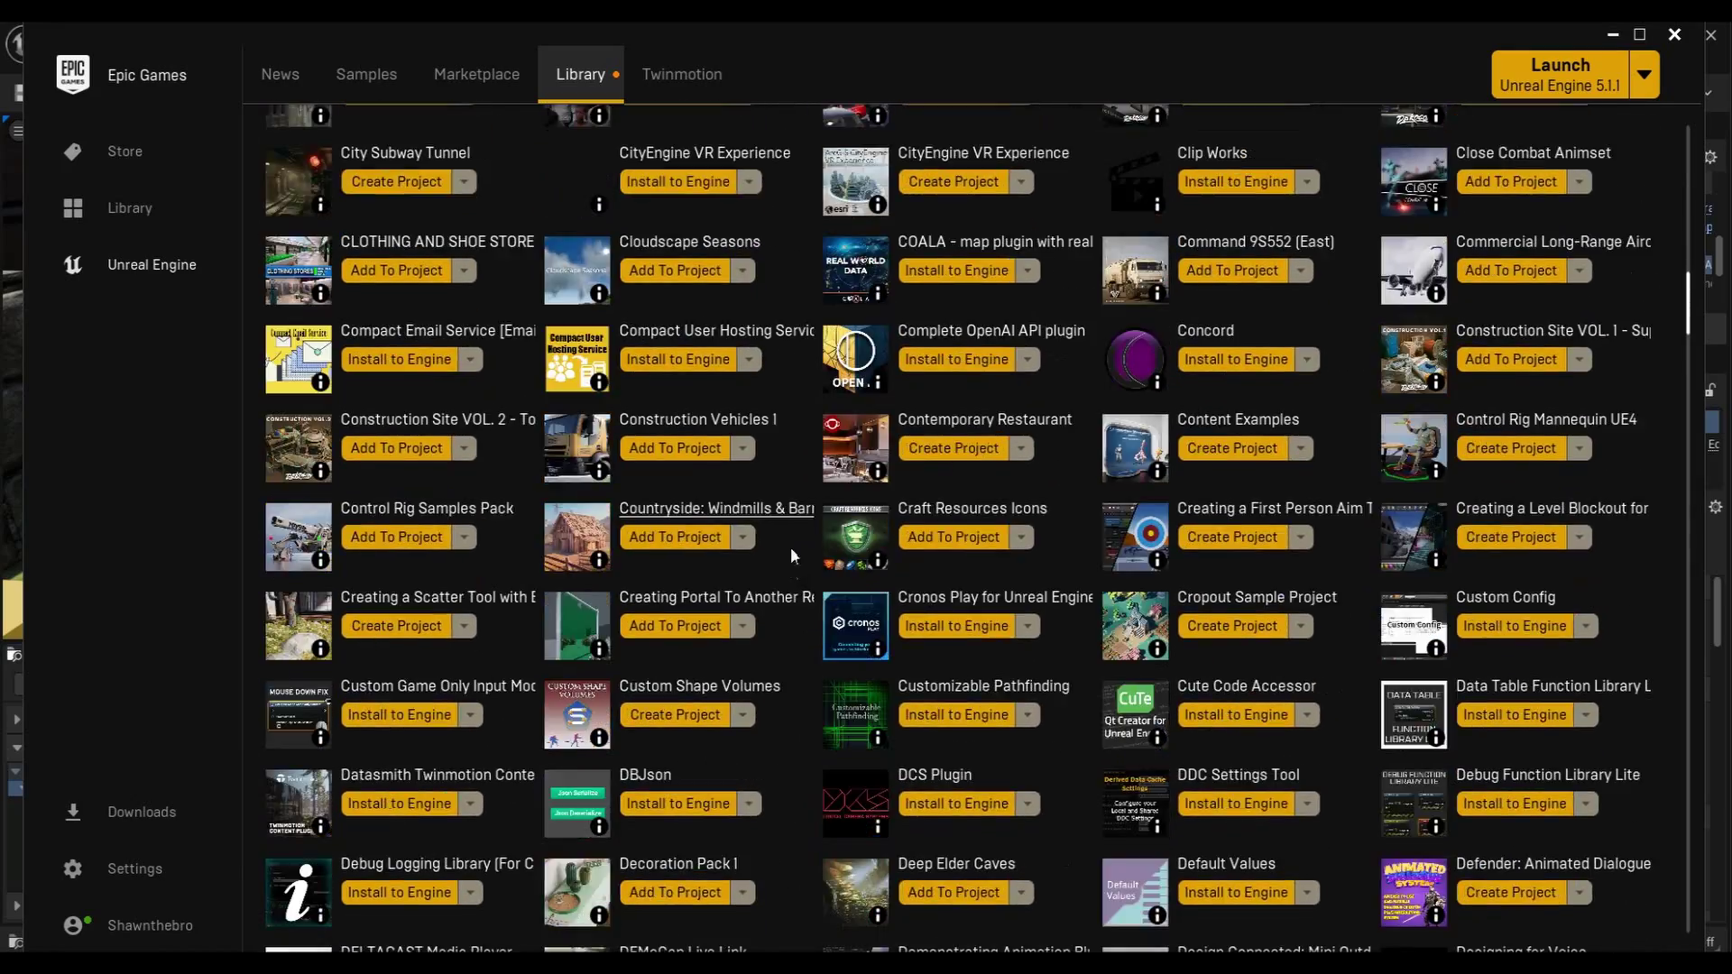
pyautogui.scroll(-4, 791, 552)
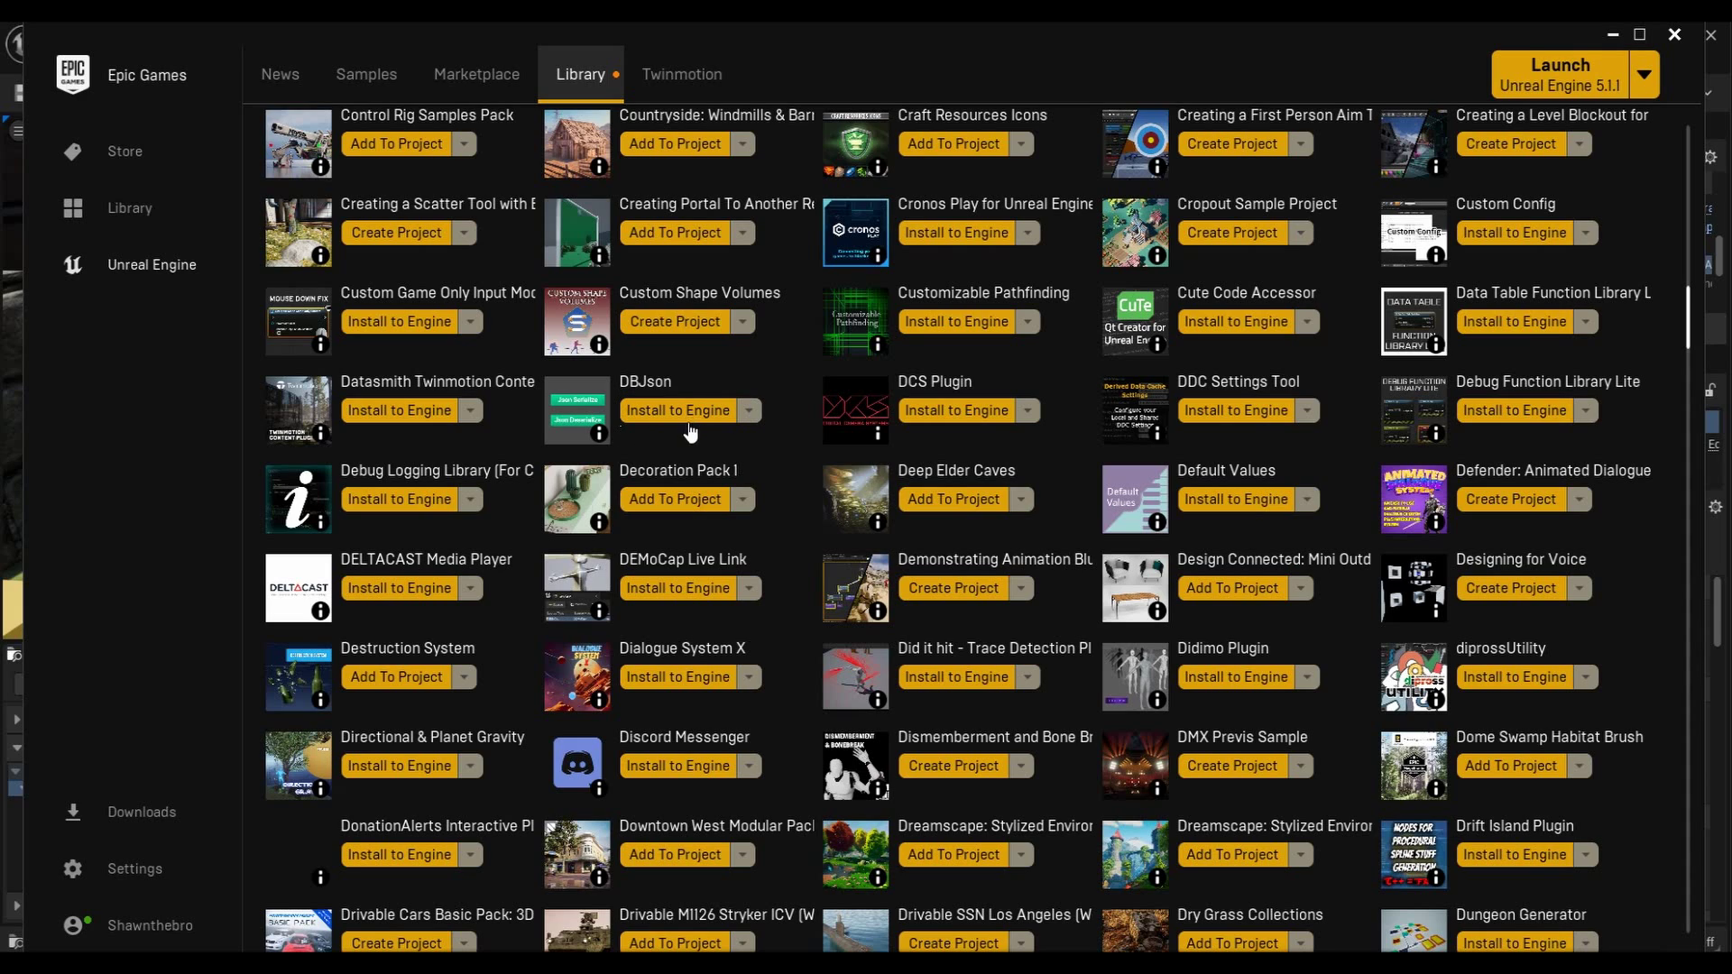
# - Choose Install to Engine for DBJson, select engine version 5.0, and confirm
pyautogui.click(689, 411)
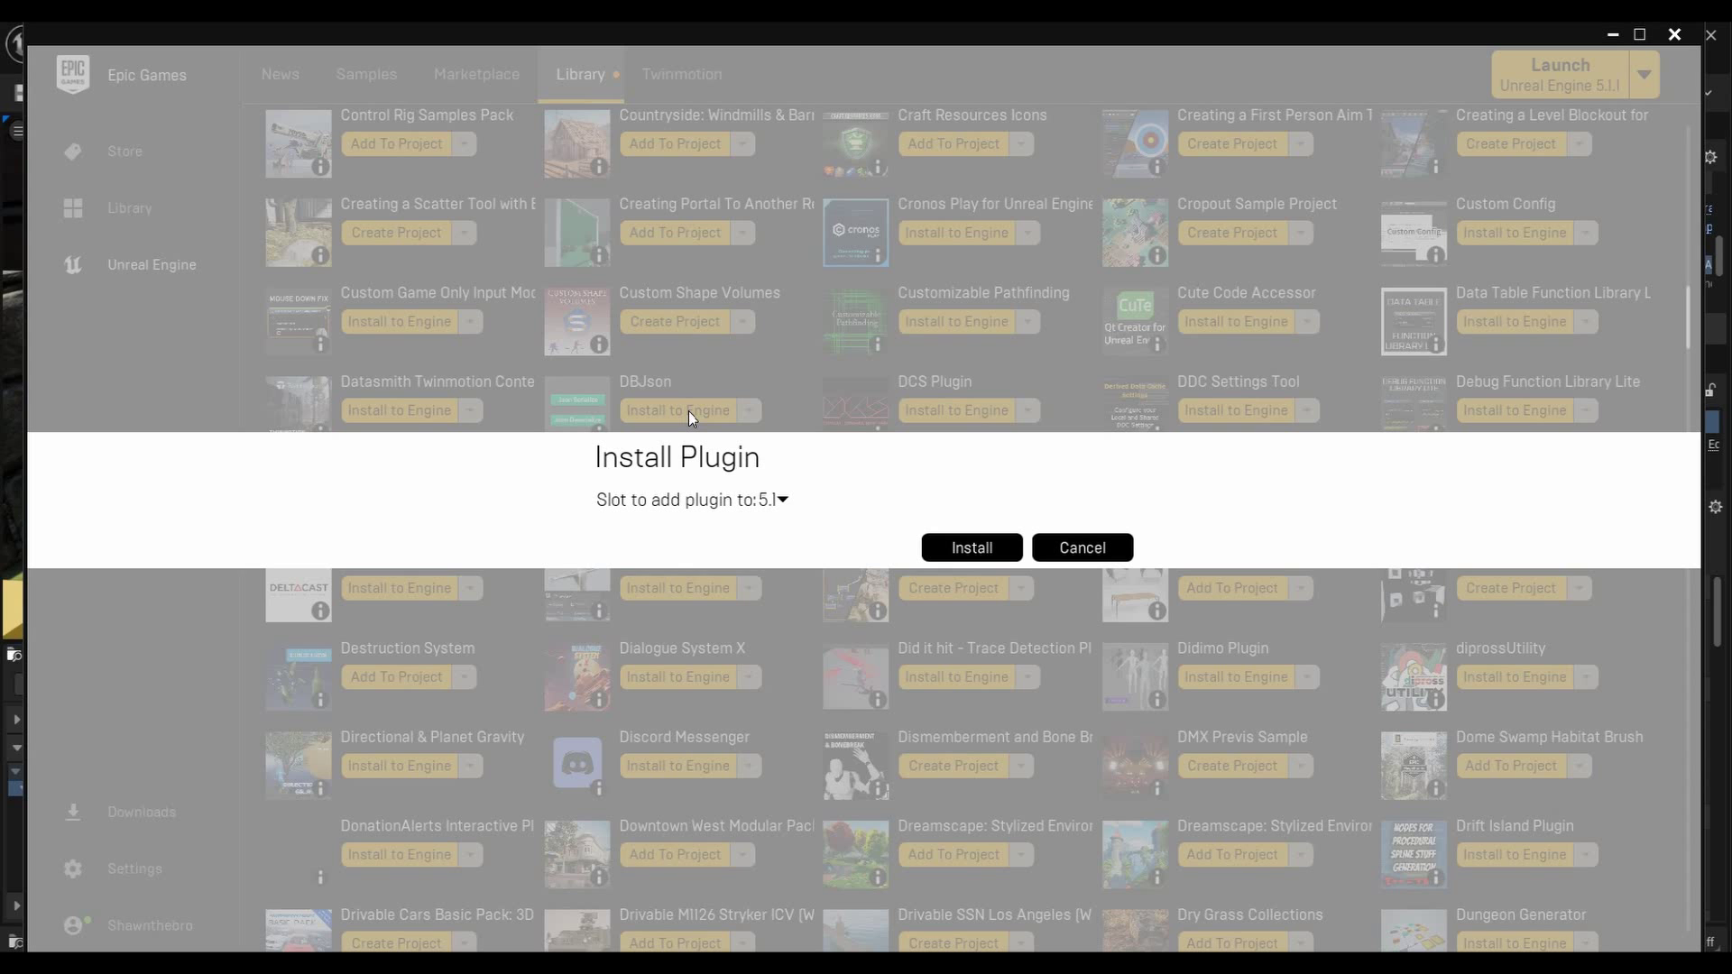
pyautogui.click(748, 503)
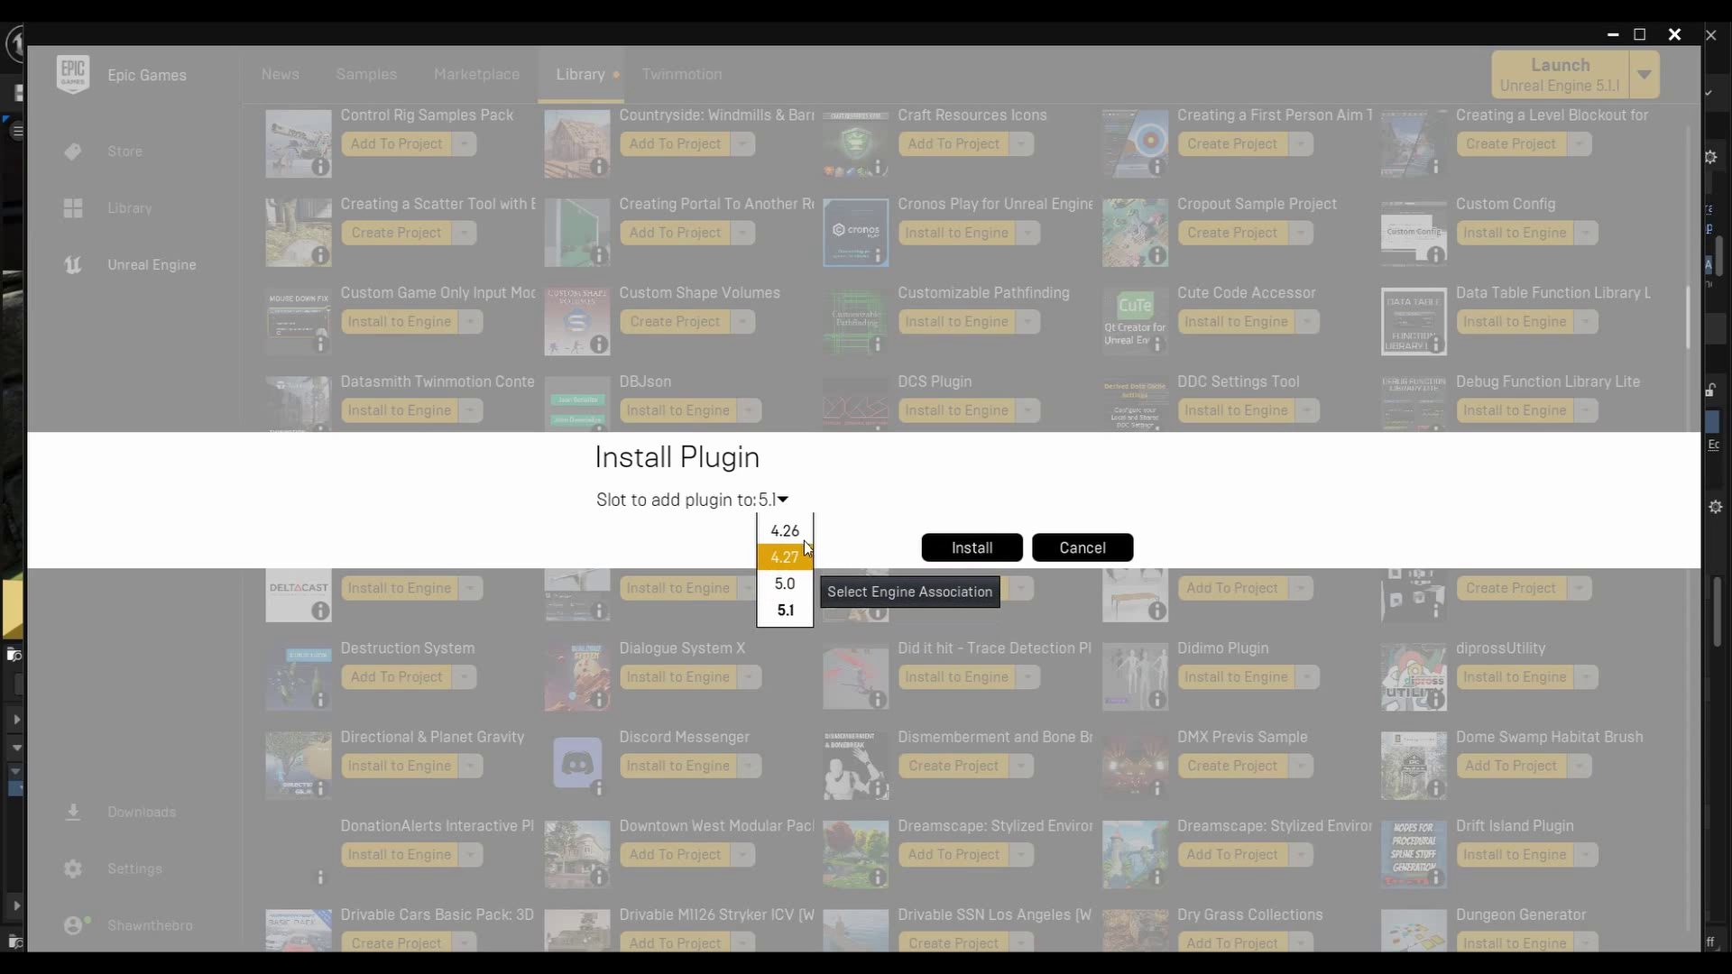
pyautogui.click(797, 610)
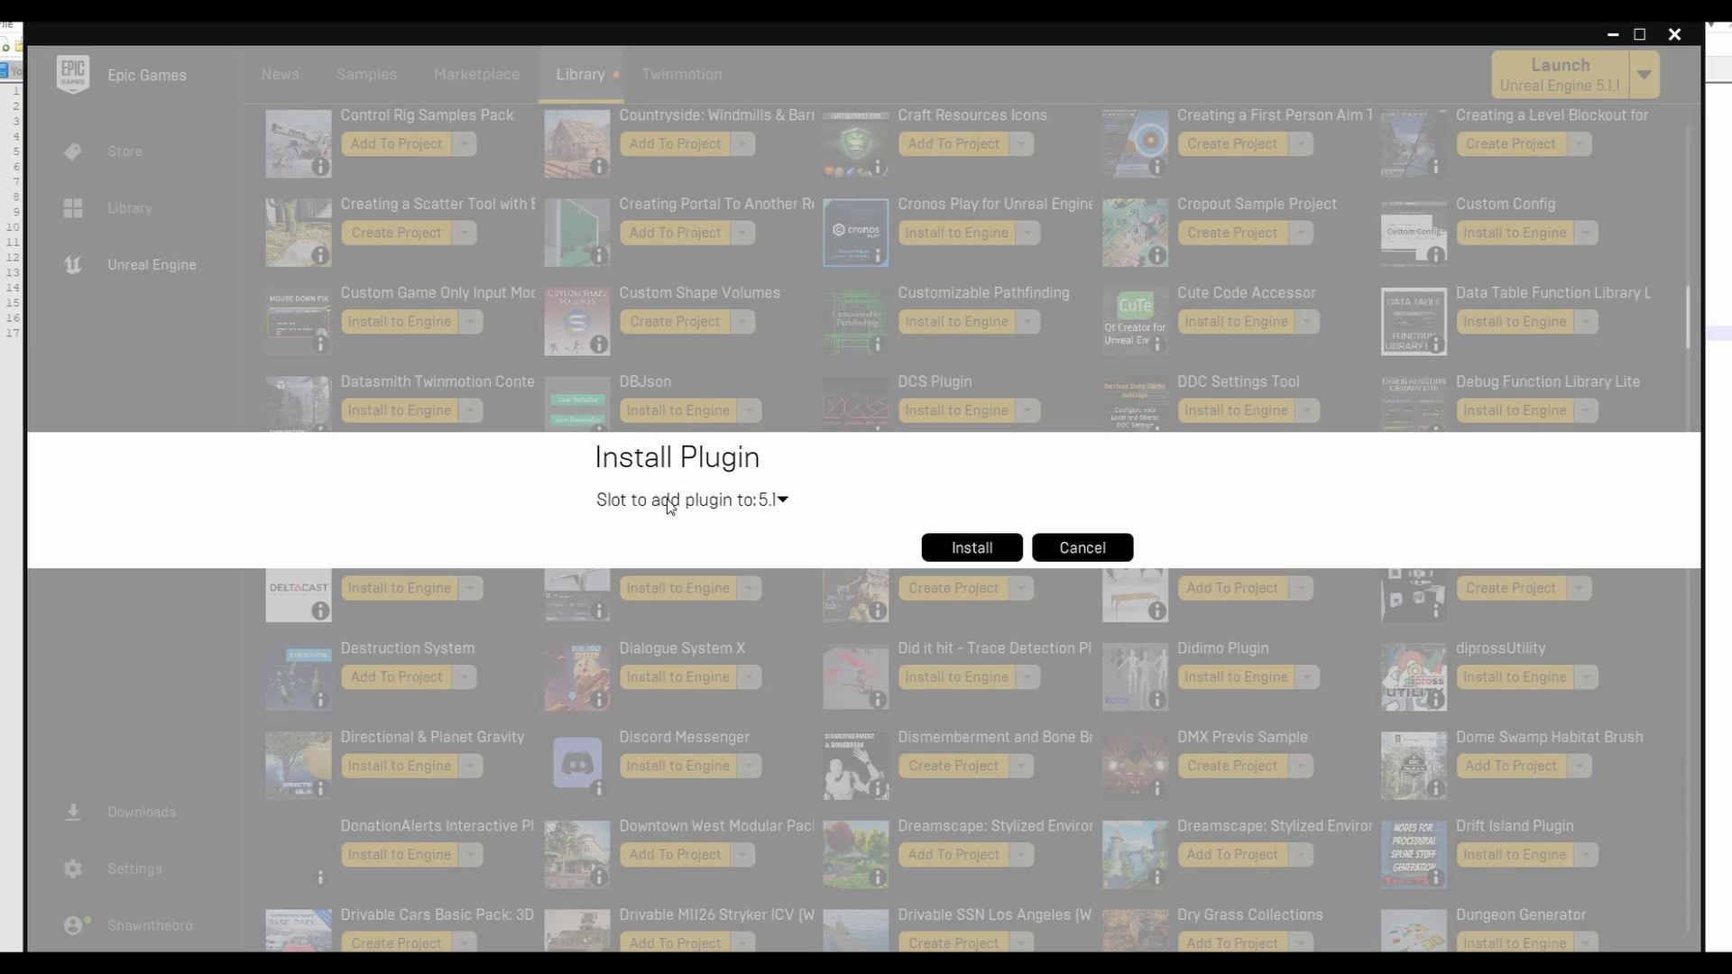
pyautogui.click(768, 507)
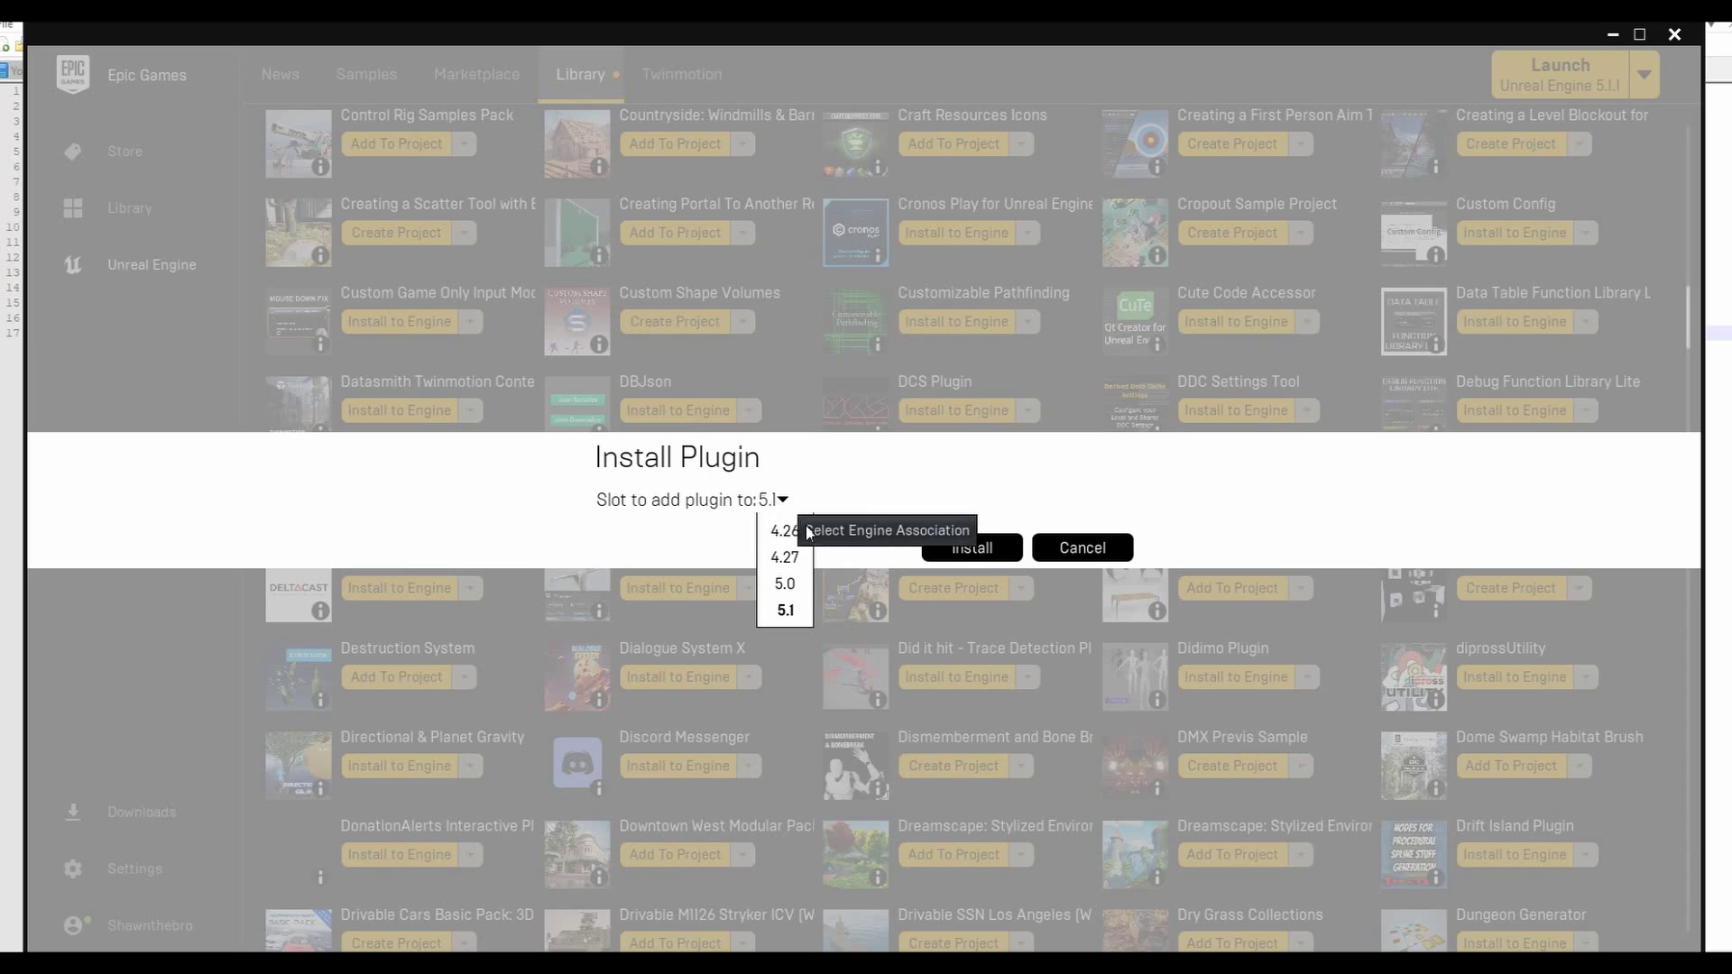
pyautogui.click(784, 585)
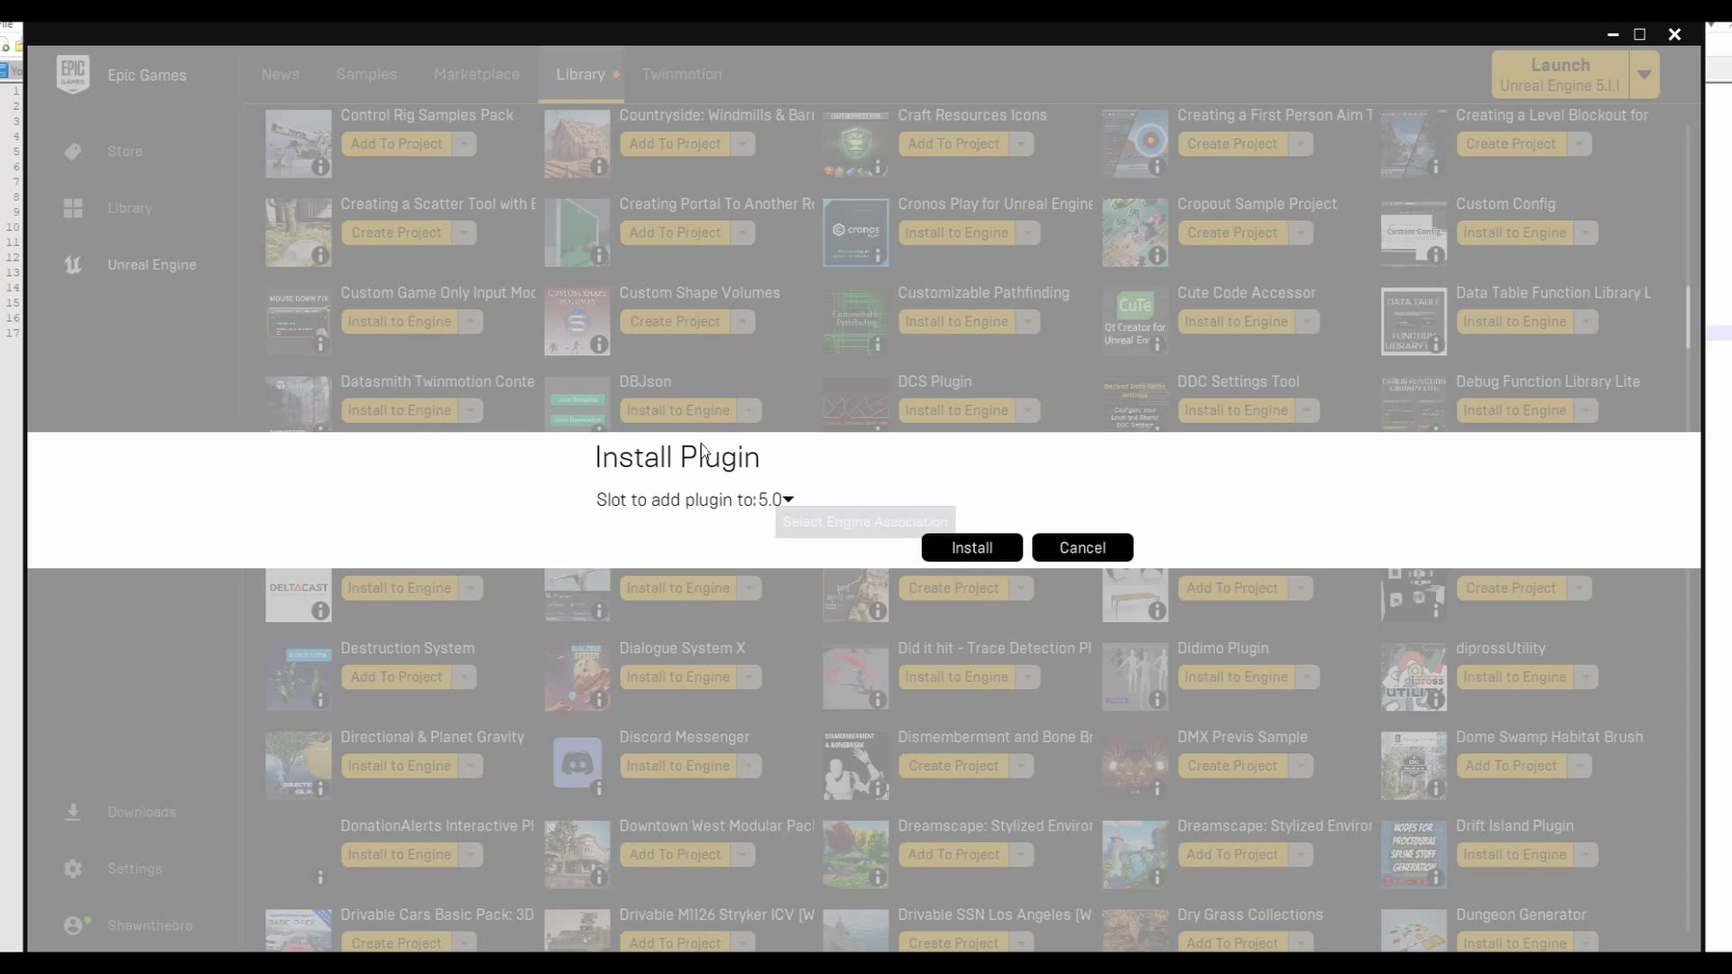
pyautogui.click(975, 550)
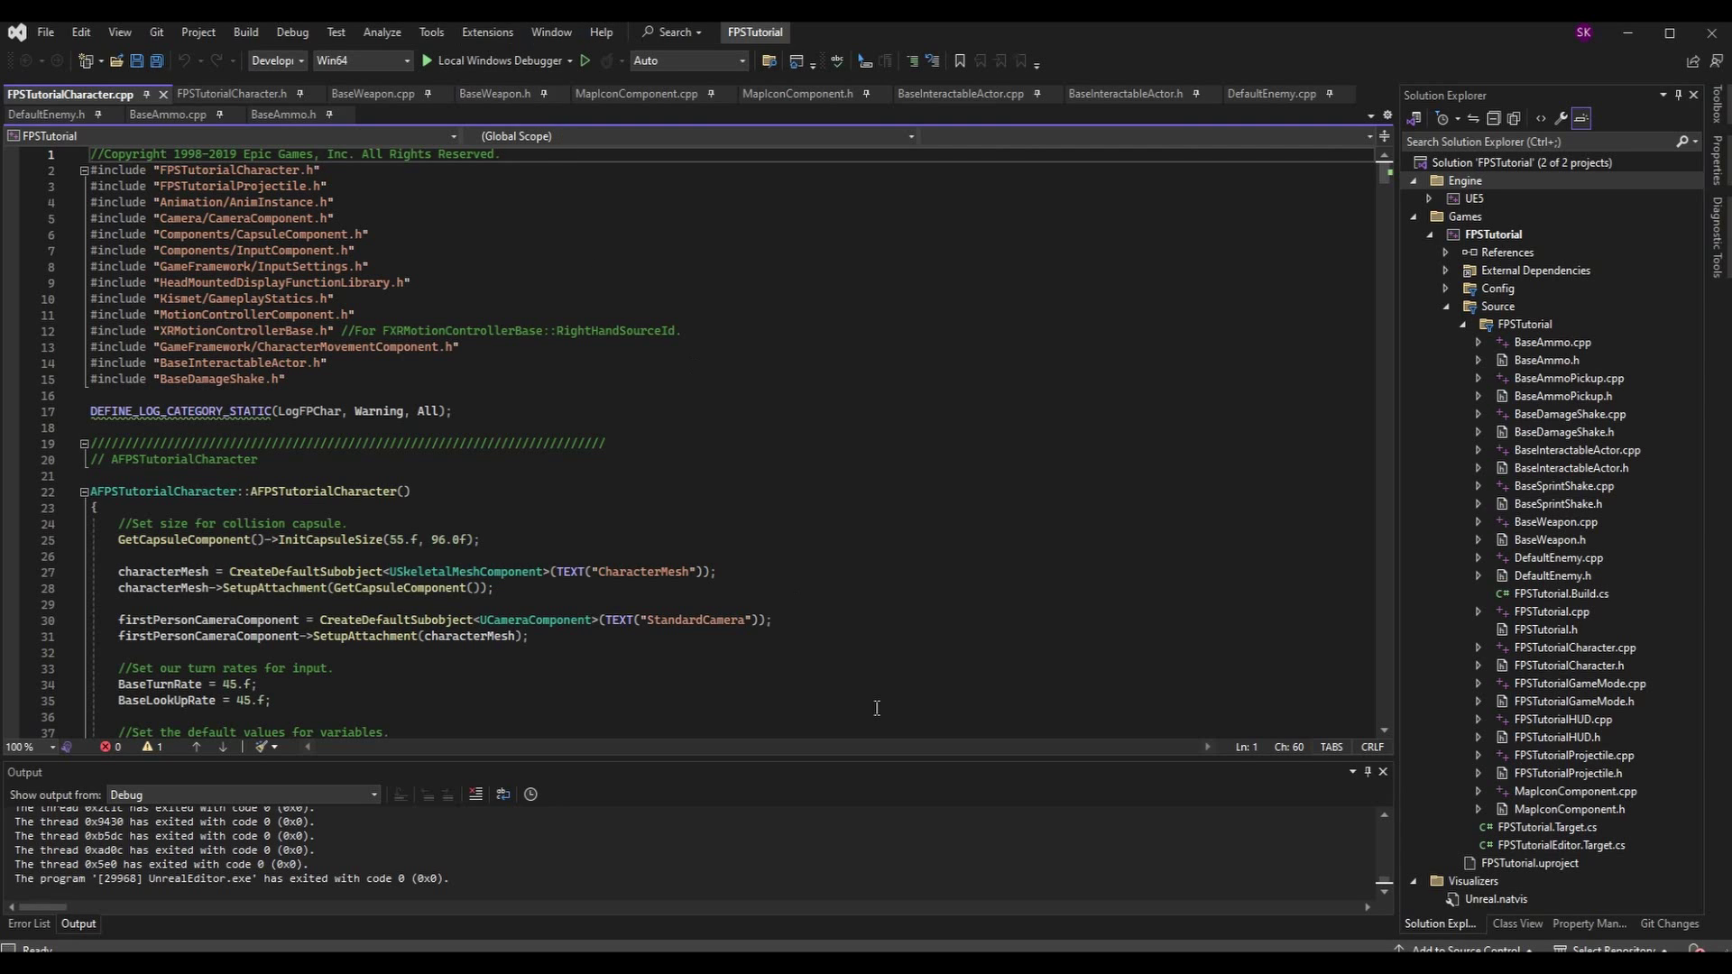
# - Launch FPSTutorial in Unreal Editor with F5 and bring up the Plugins window
pyautogui.press('F5')
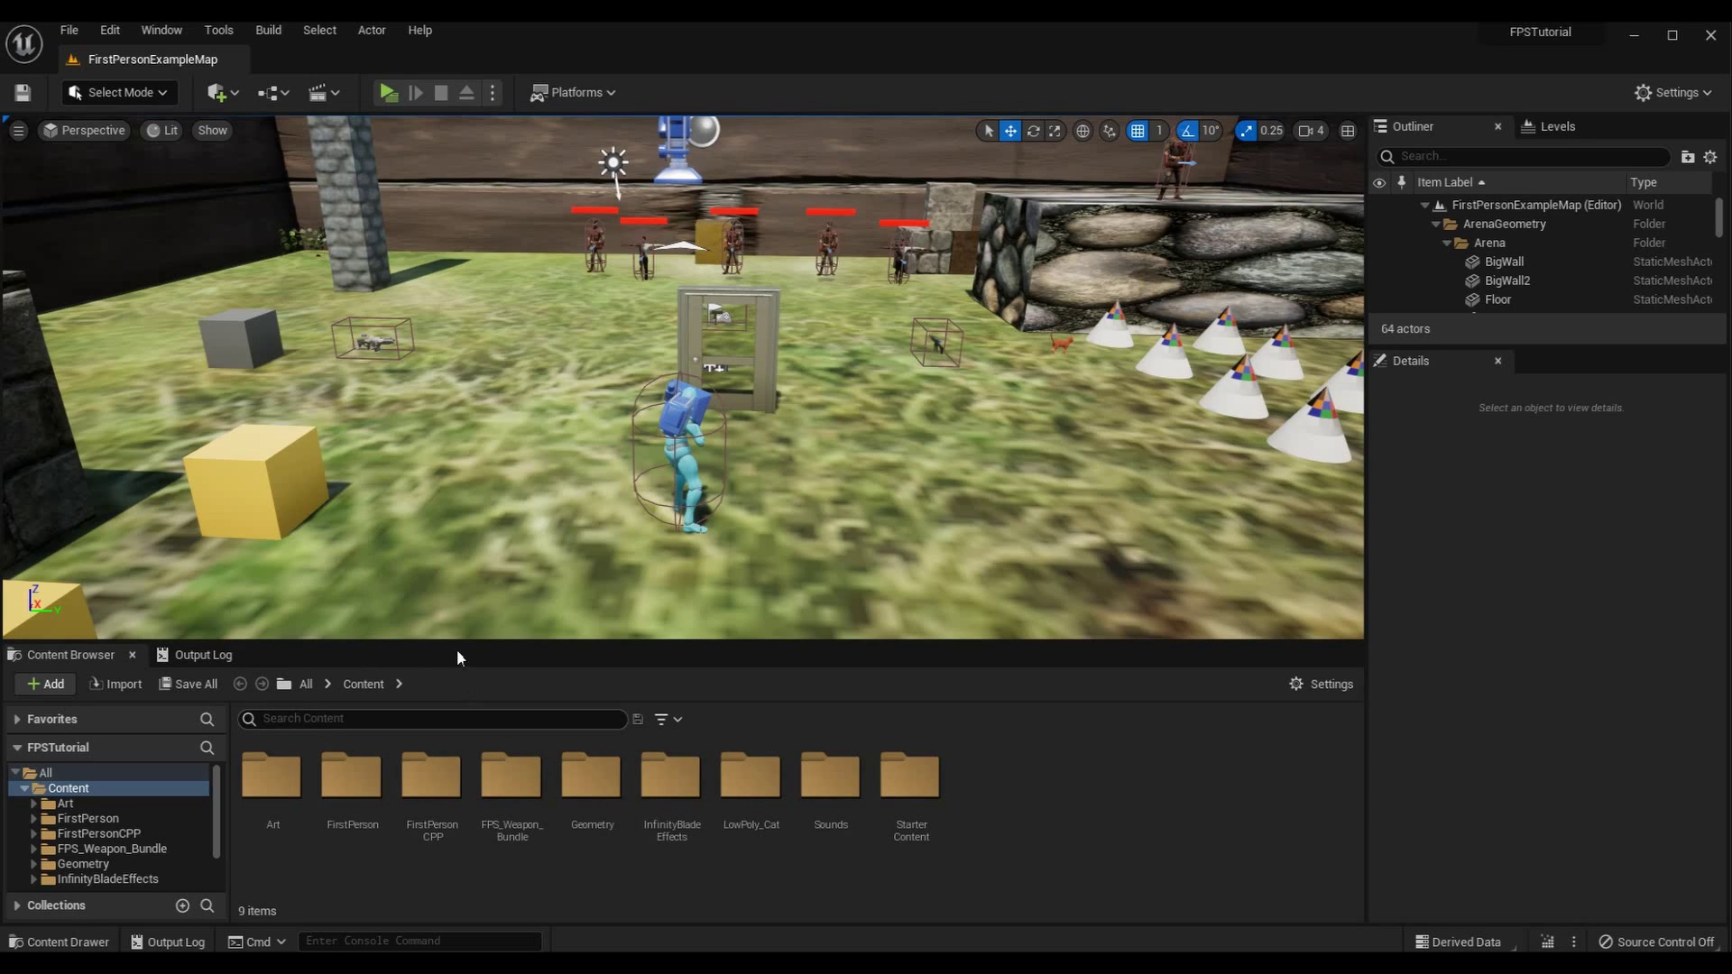
pyautogui.click(110, 30)
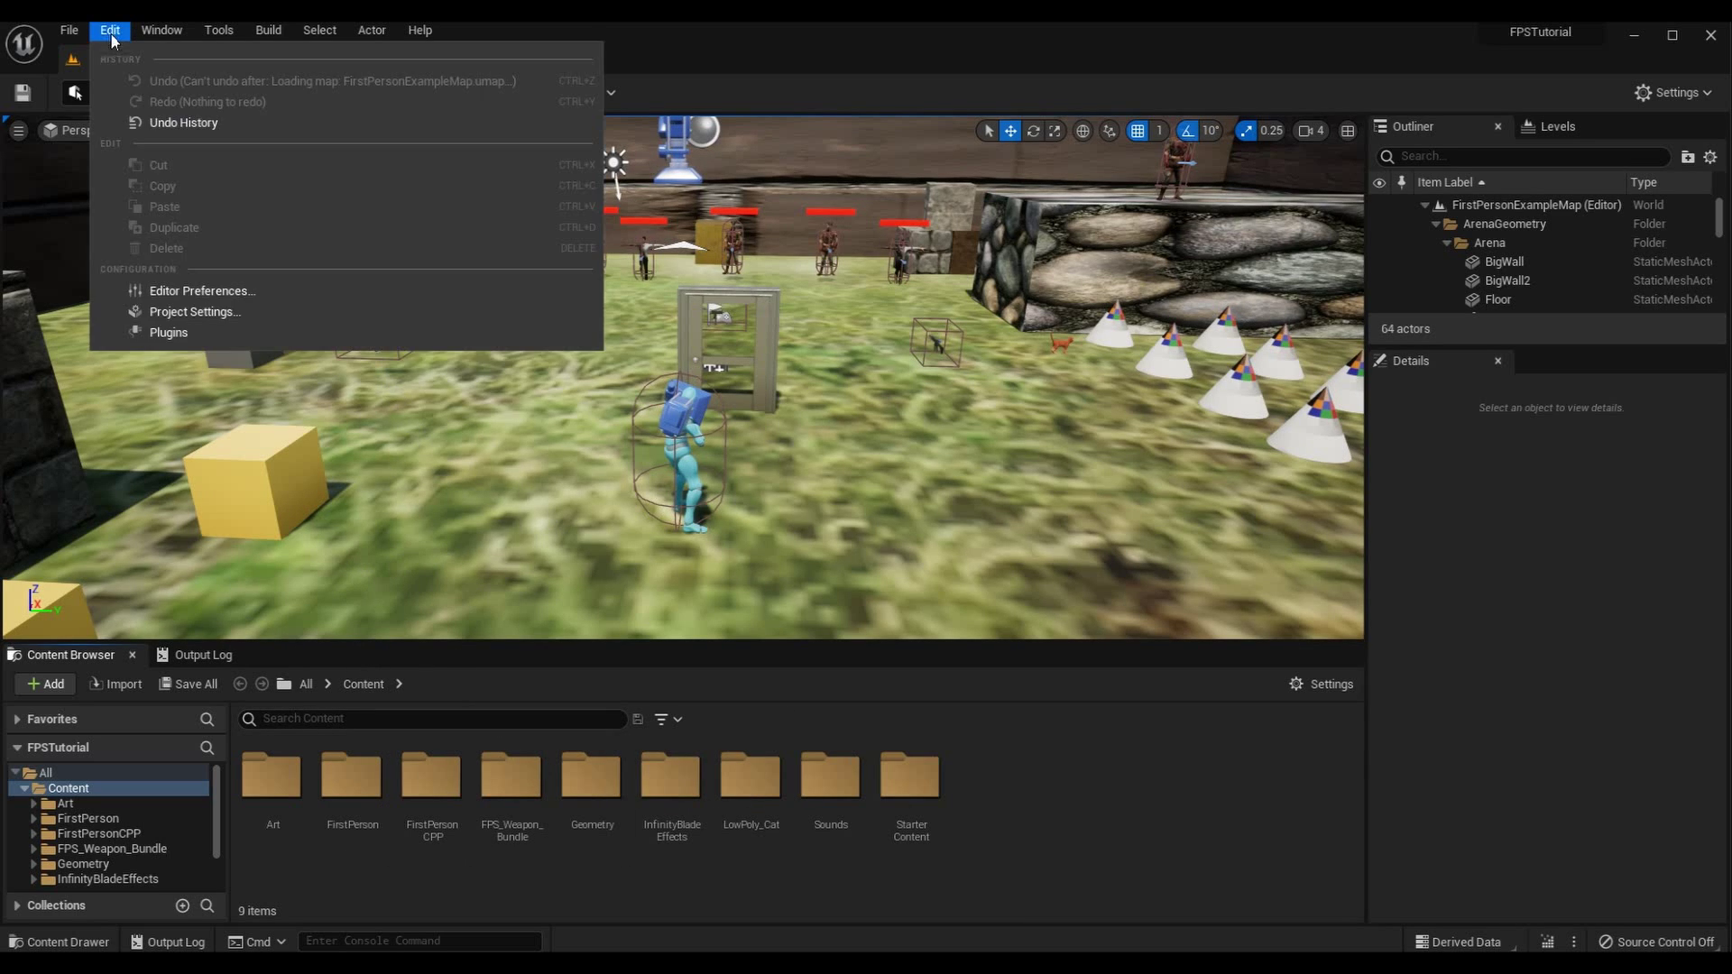
pyautogui.click(224, 333)
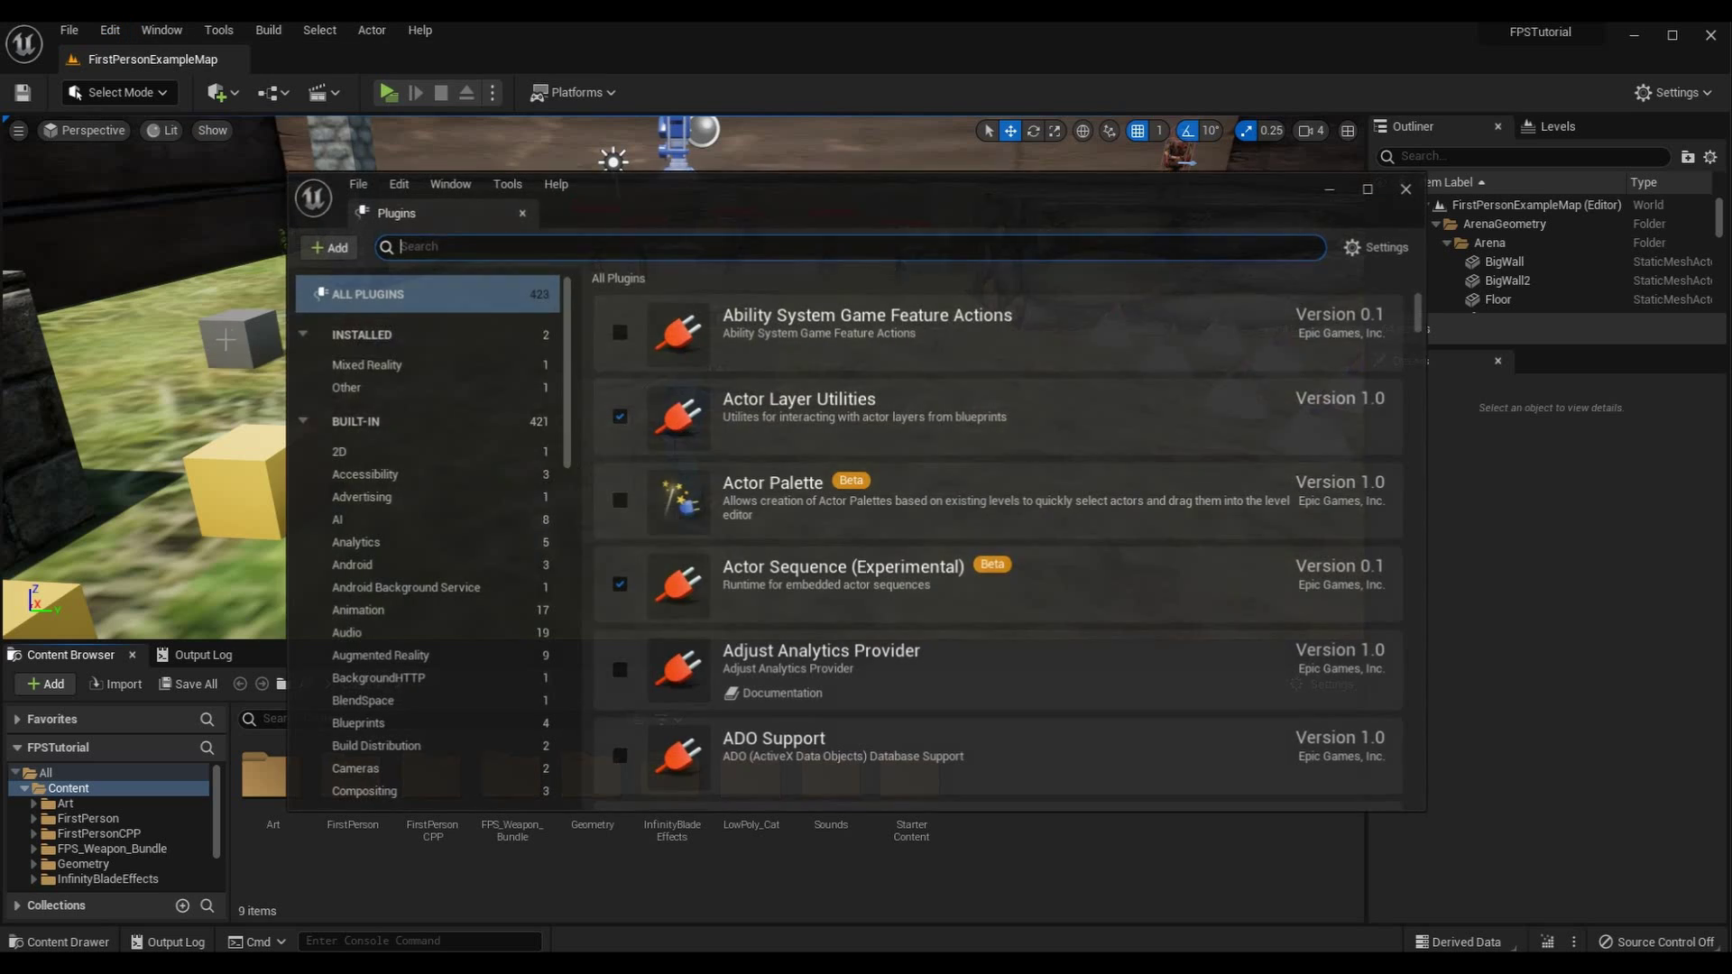
# - Search for DBJson, enable the plugin, and restart the editor
pyautogui.scroll(-10, 810, 534)
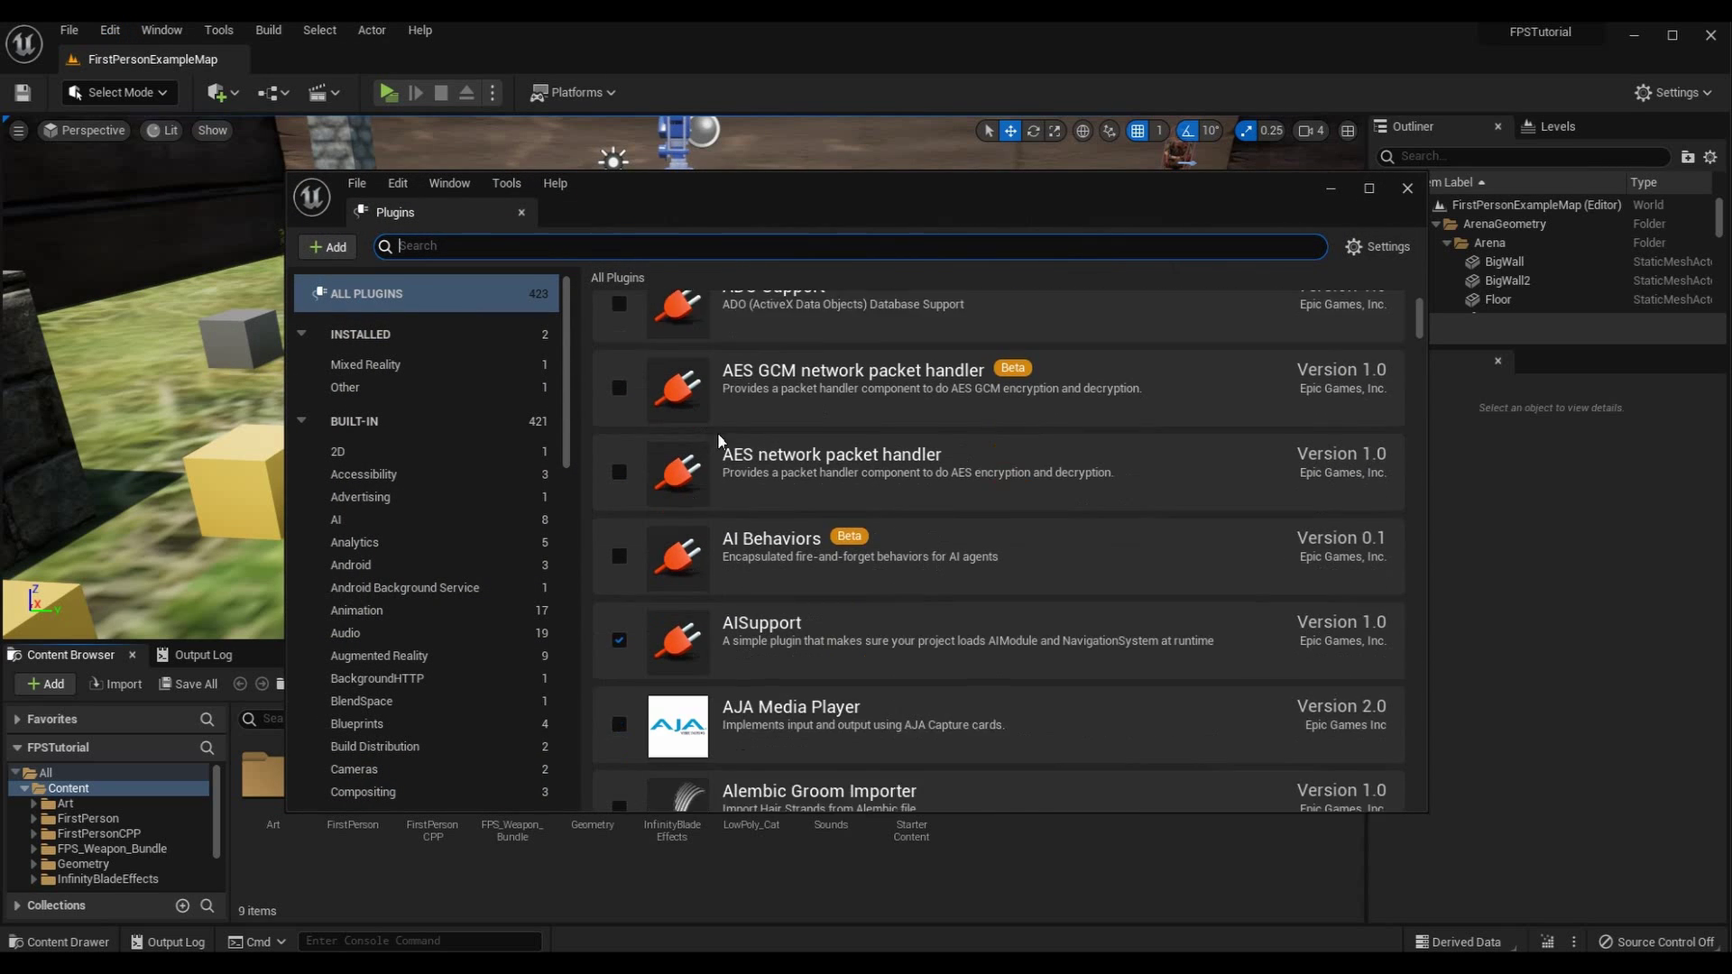
pyautogui.scroll(-15, 887, 507)
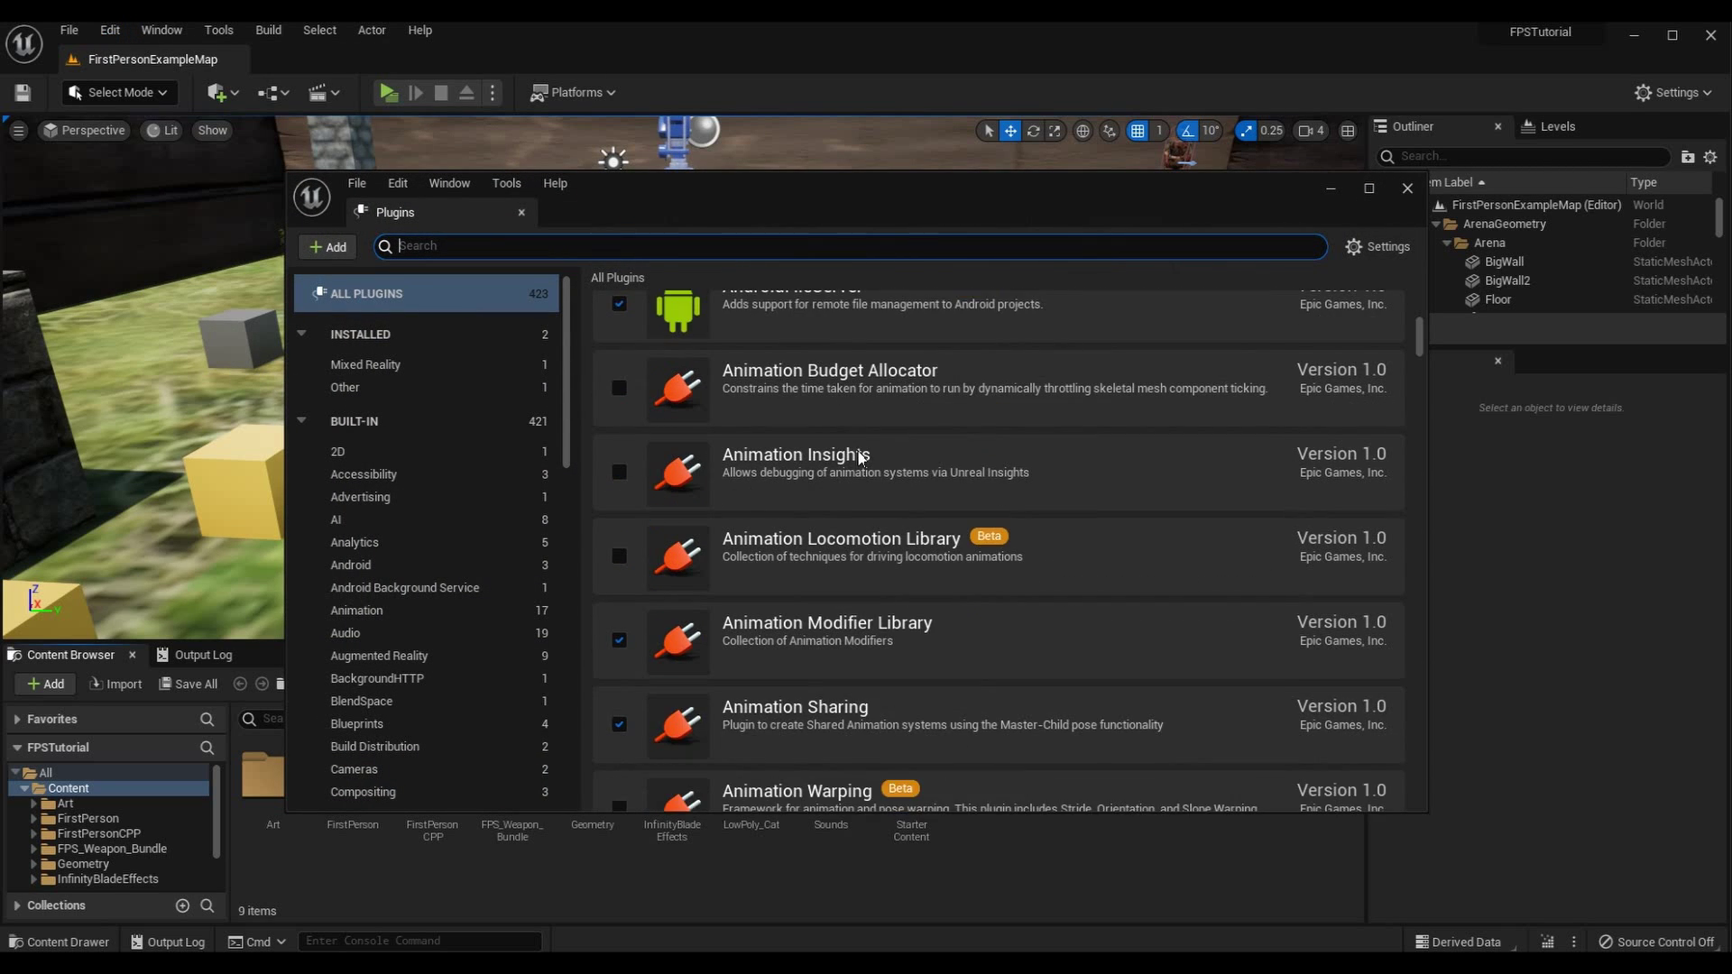
pyautogui.write('DB')
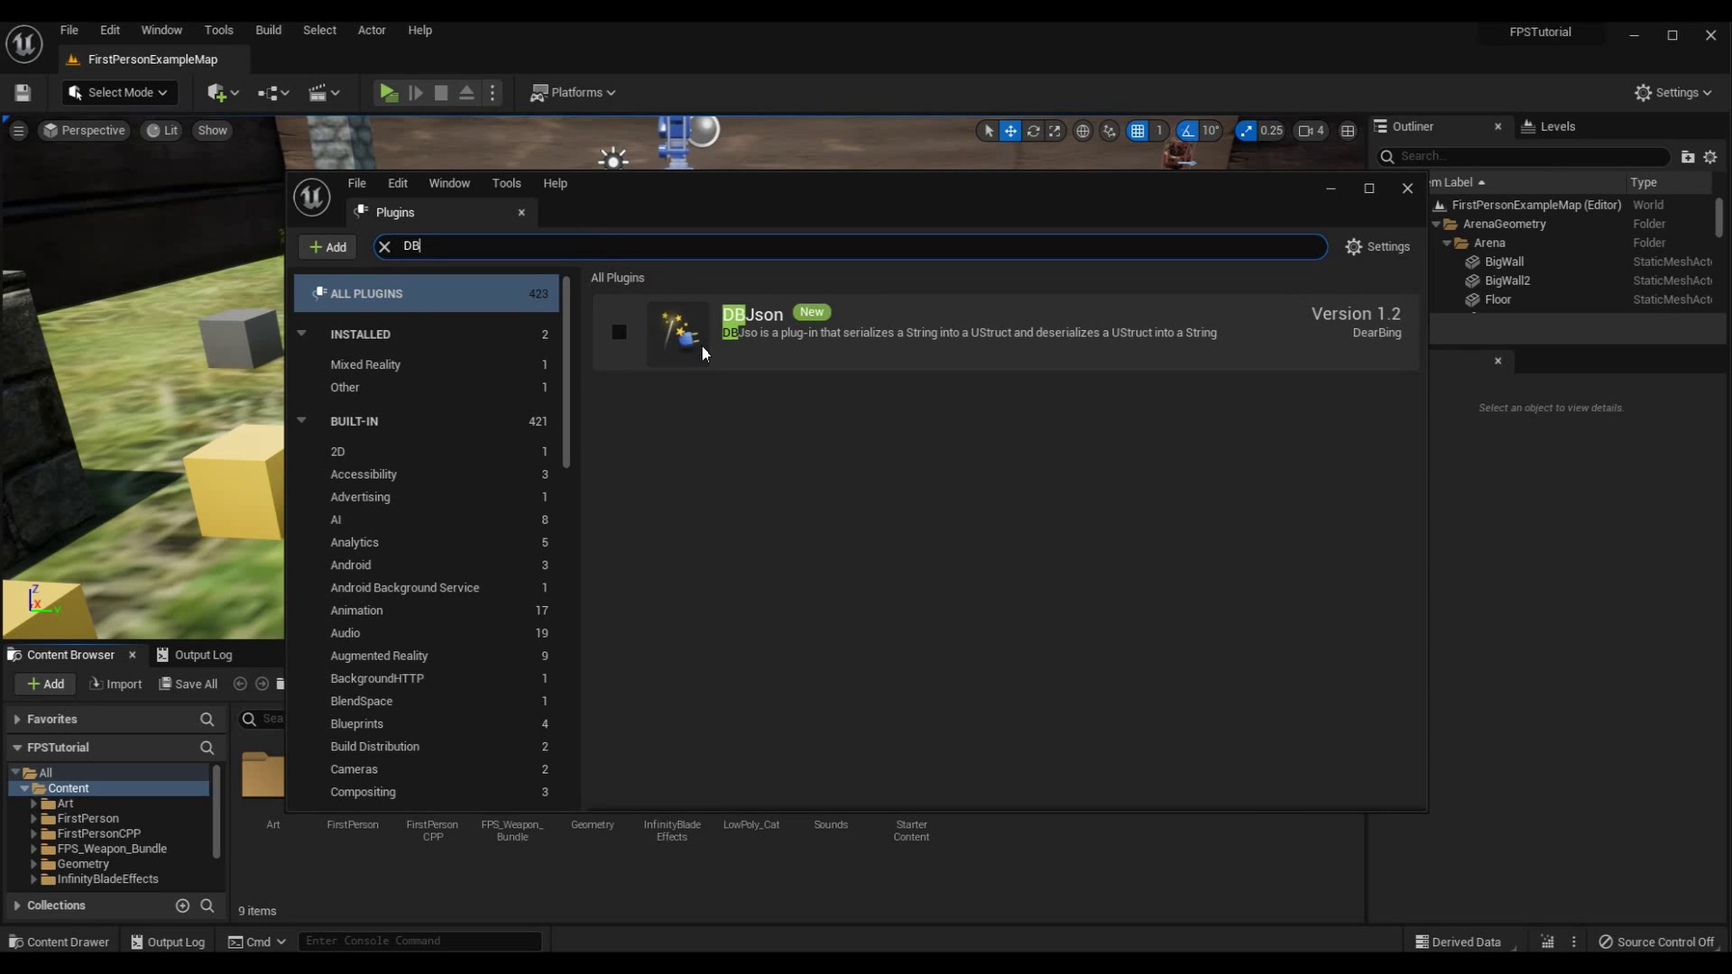
pyautogui.write('Json')
pyautogui.click(636, 312)
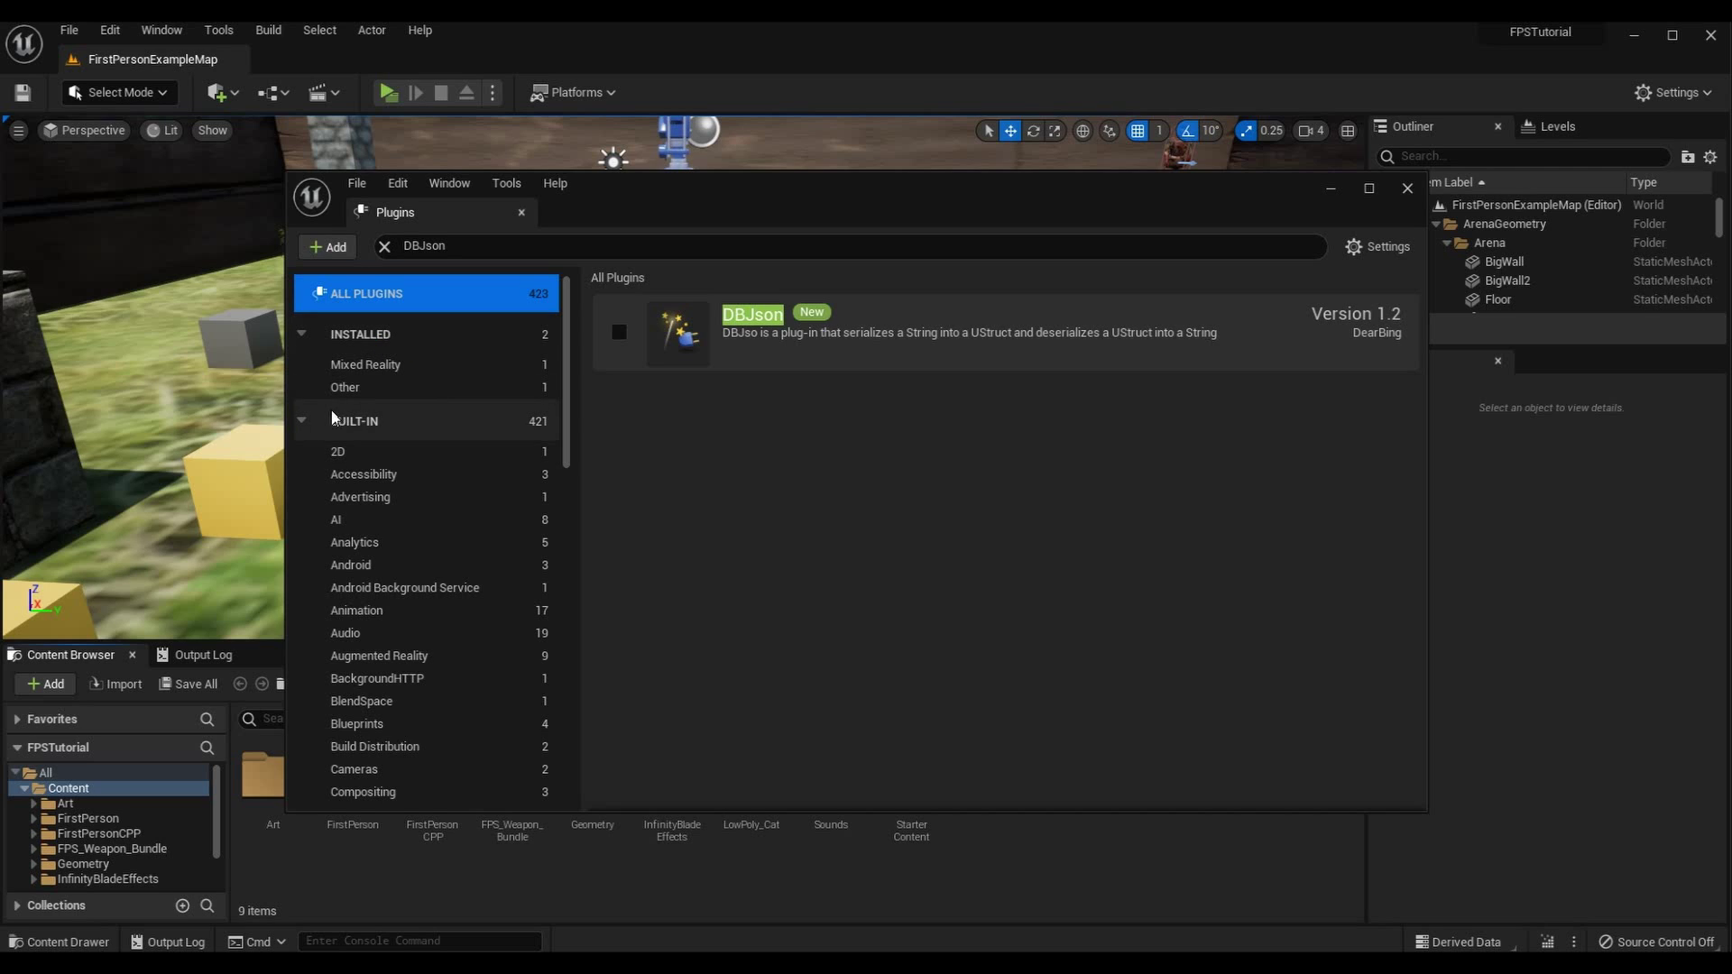
pyautogui.click(397, 386)
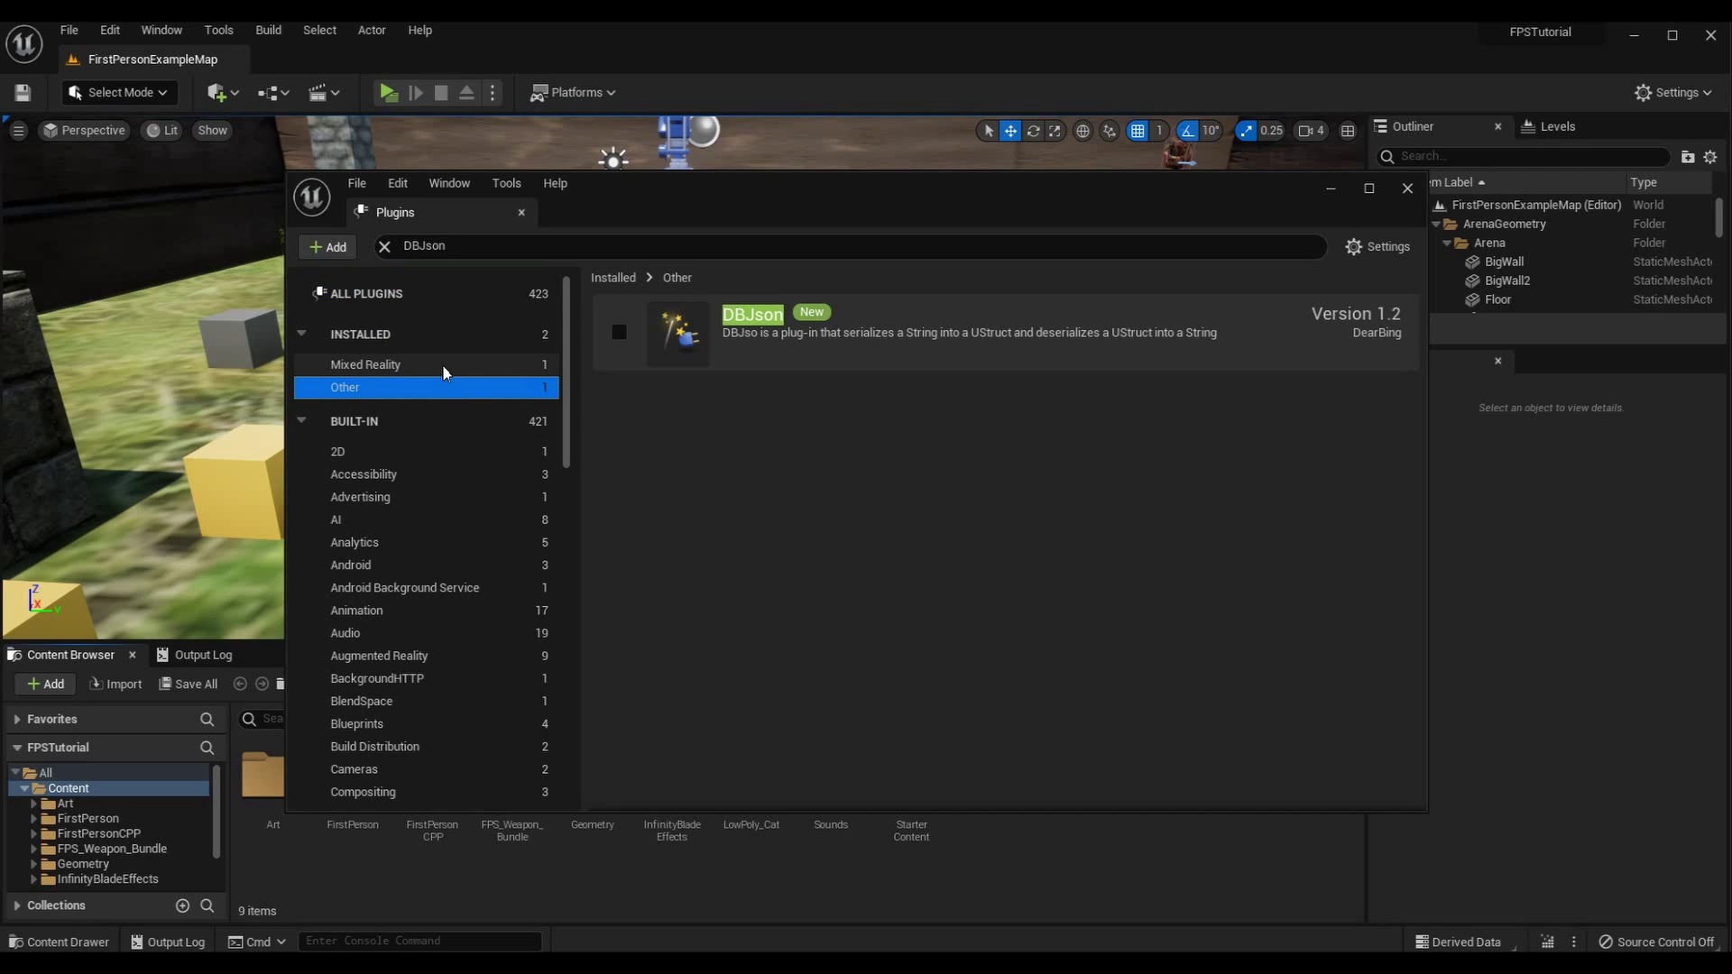
pyautogui.click(433, 300)
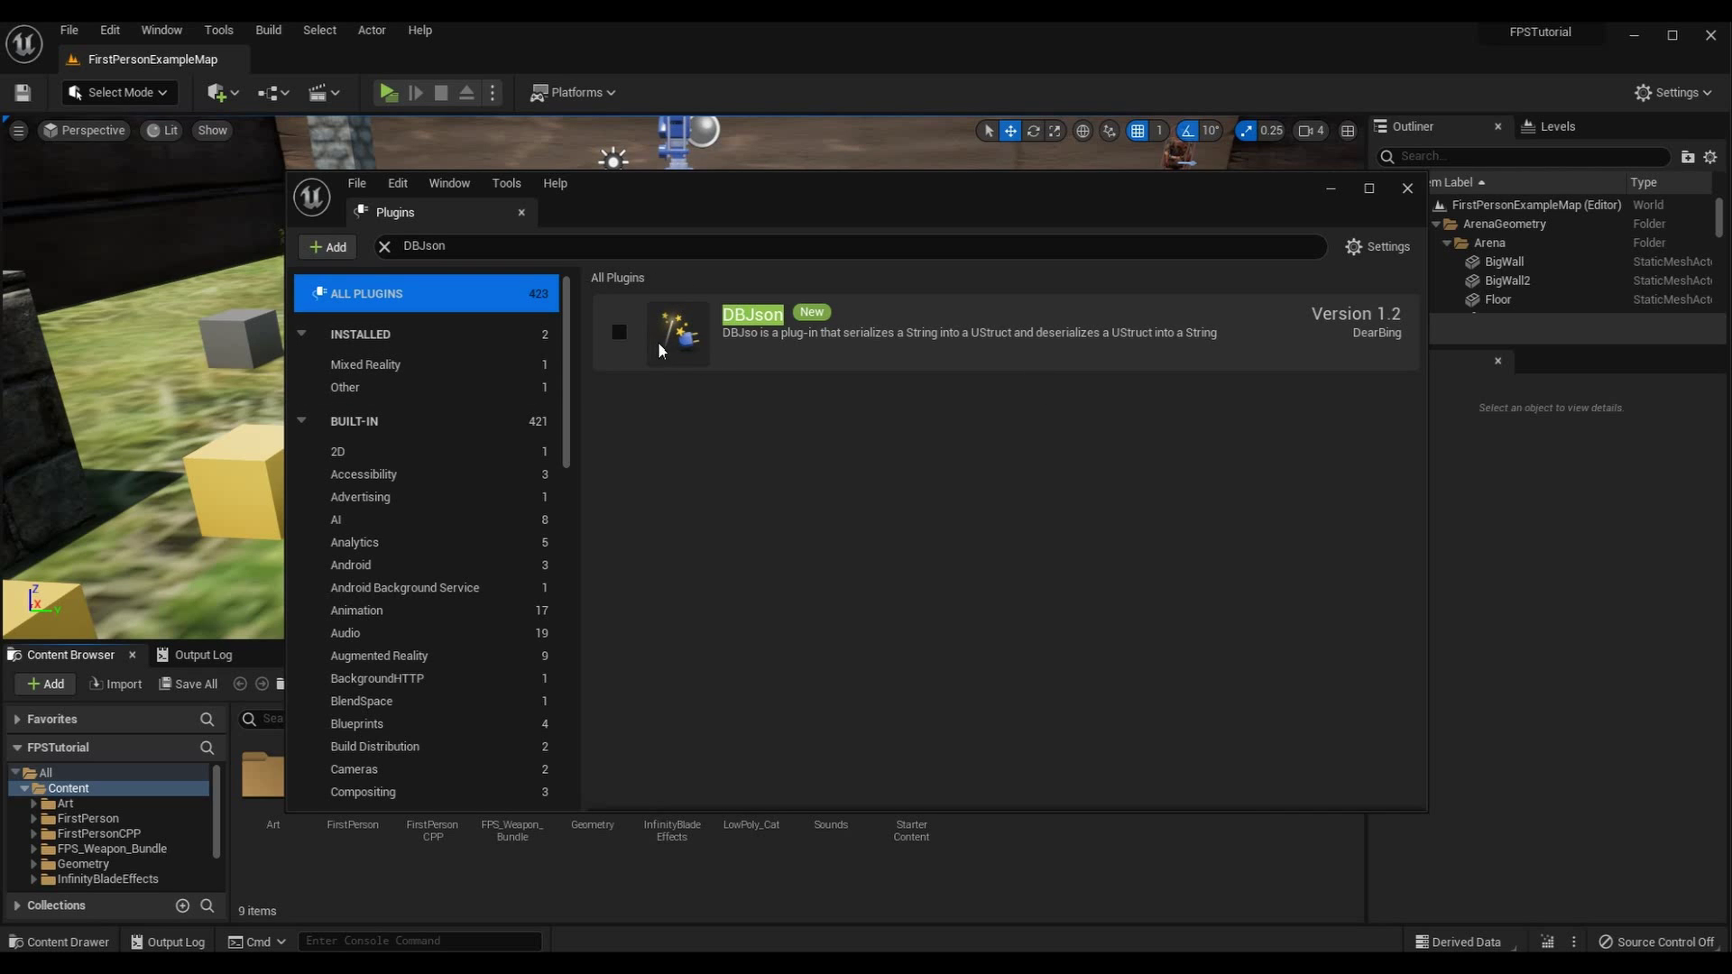
pyautogui.click(617, 334)
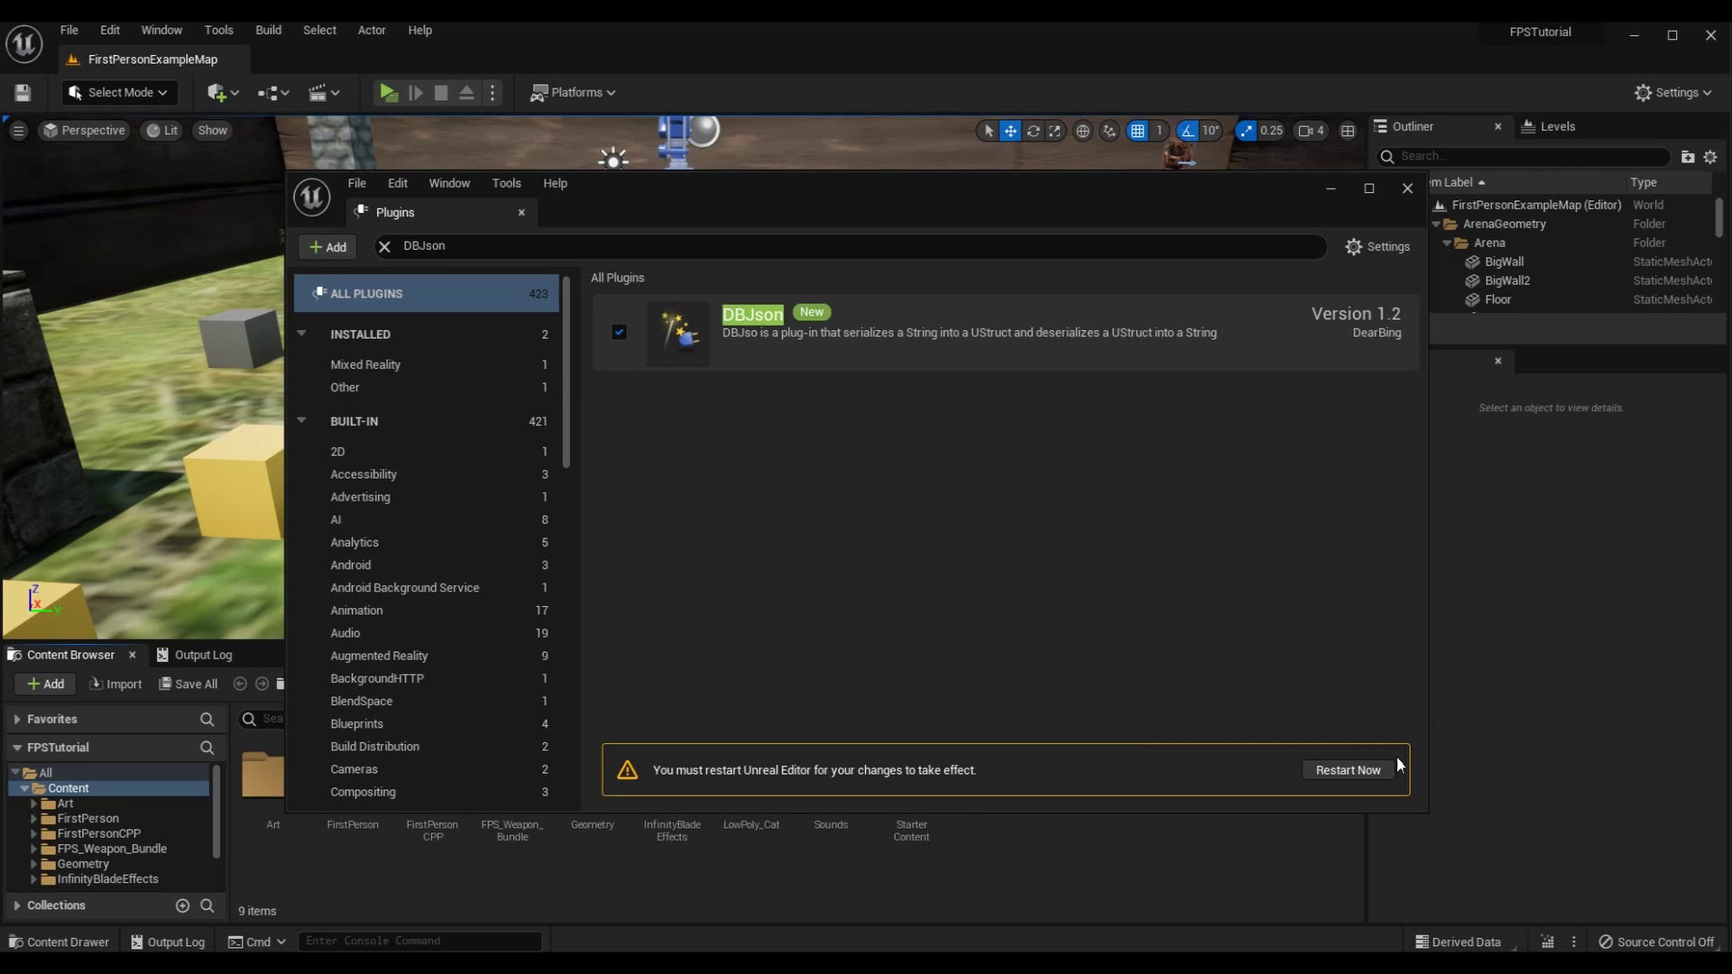
pyautogui.click(1366, 770)
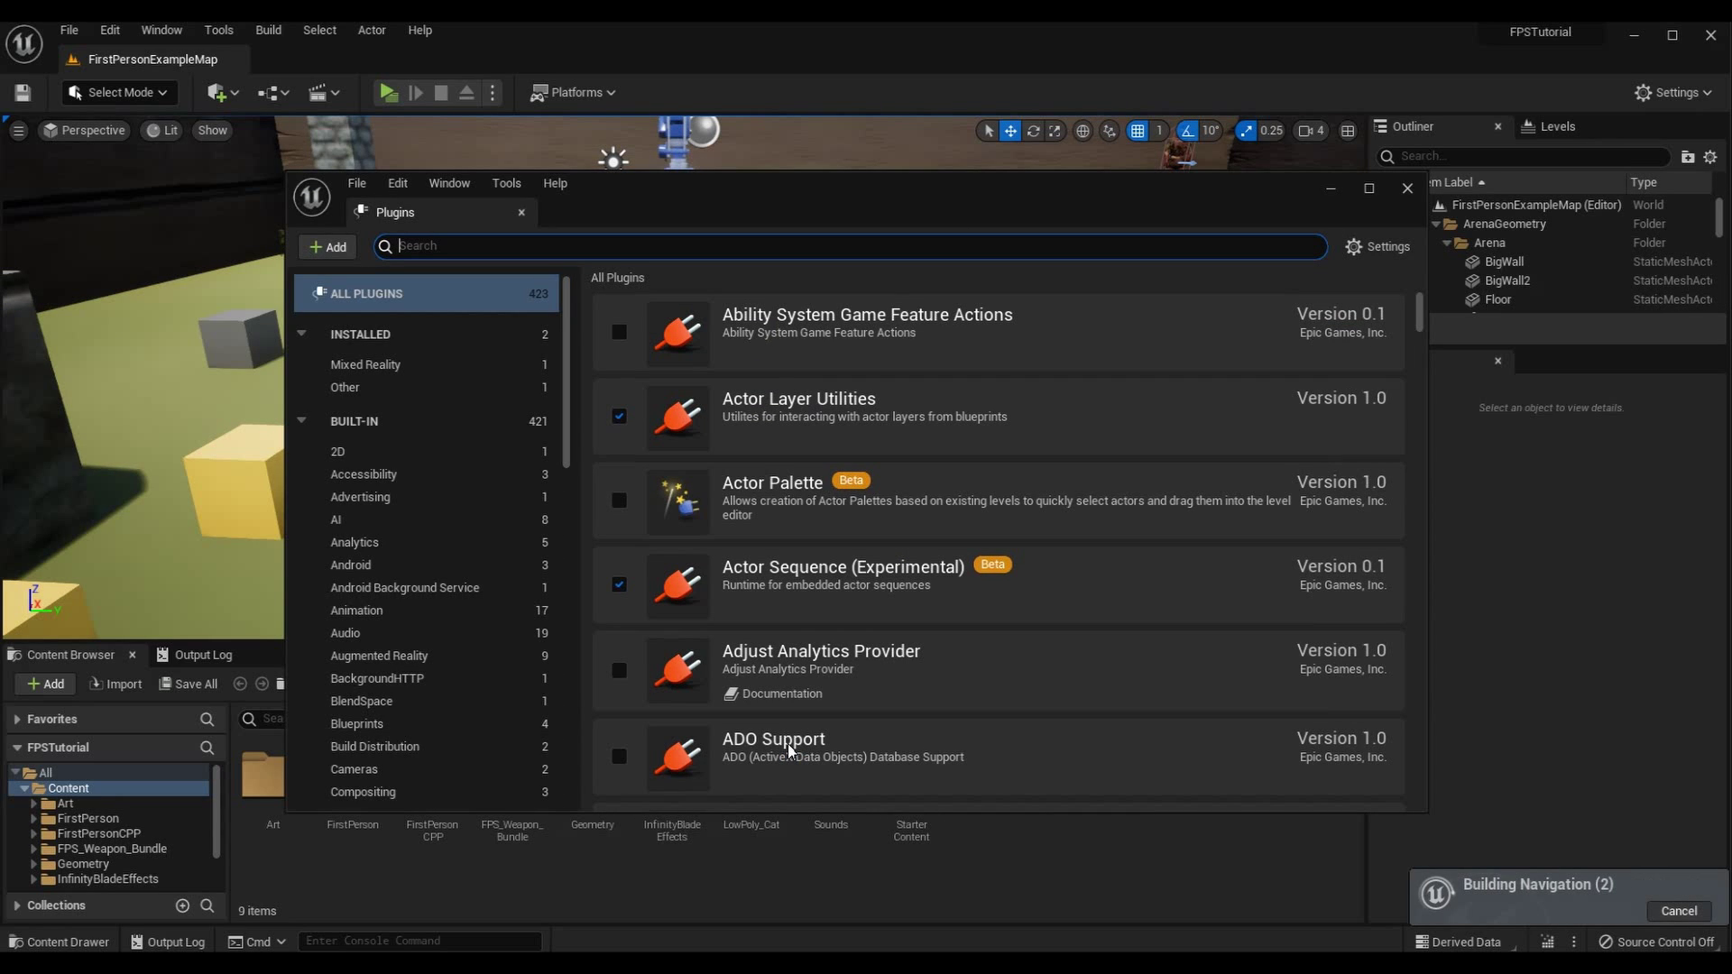
# - Search the plugins for DBJ to confirm DBJson is enabled, then close the Plugins window
pyautogui.click(666, 243)
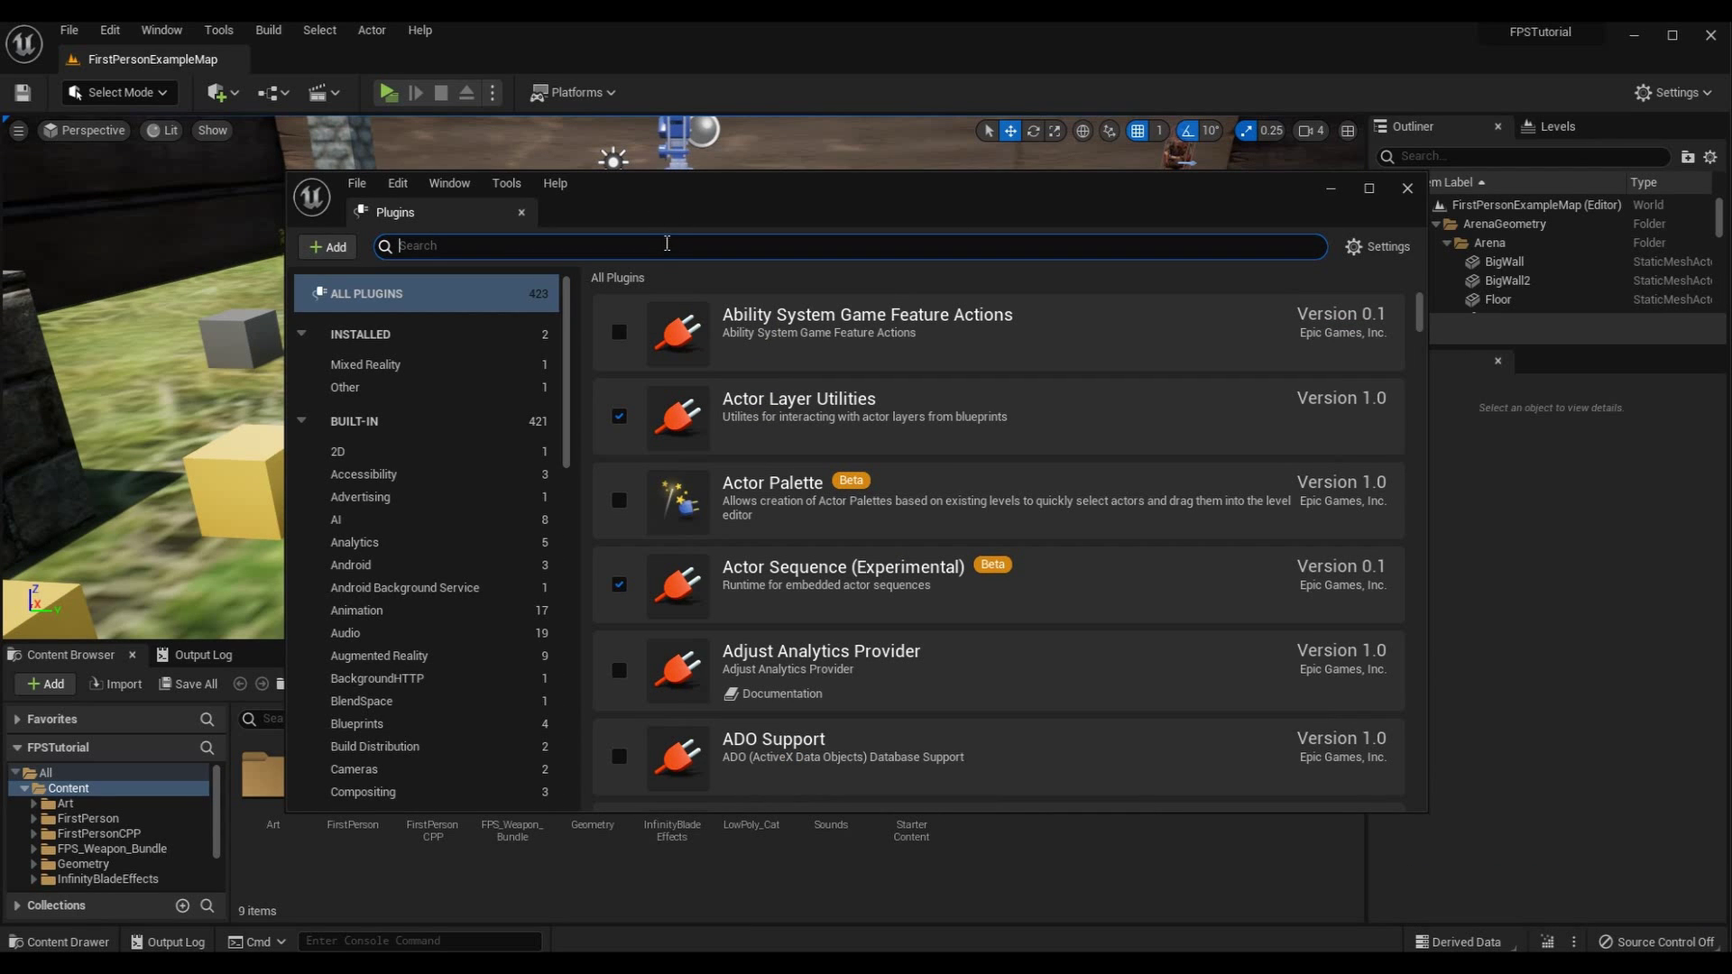
pyautogui.write('DBJson')
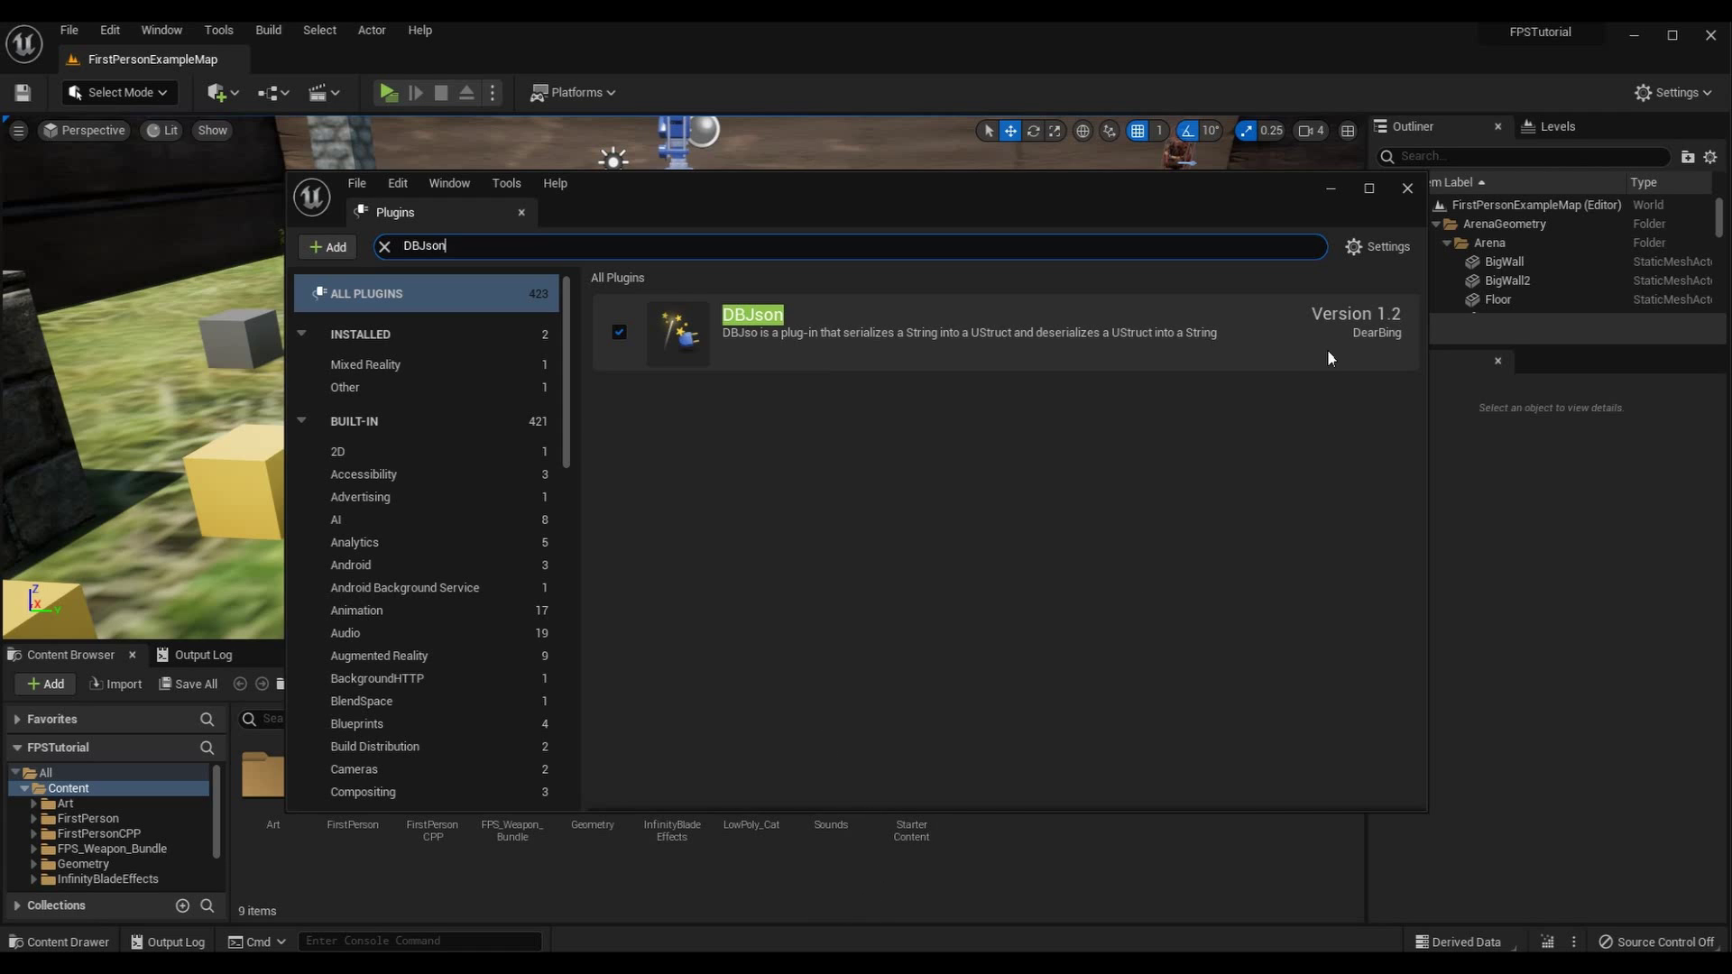
pyautogui.click(1393, 197)
# - Open FPSTutorial.uproject from the project folder with Edit with Notepad++
pyautogui.hotkey('alt', 'Tab')
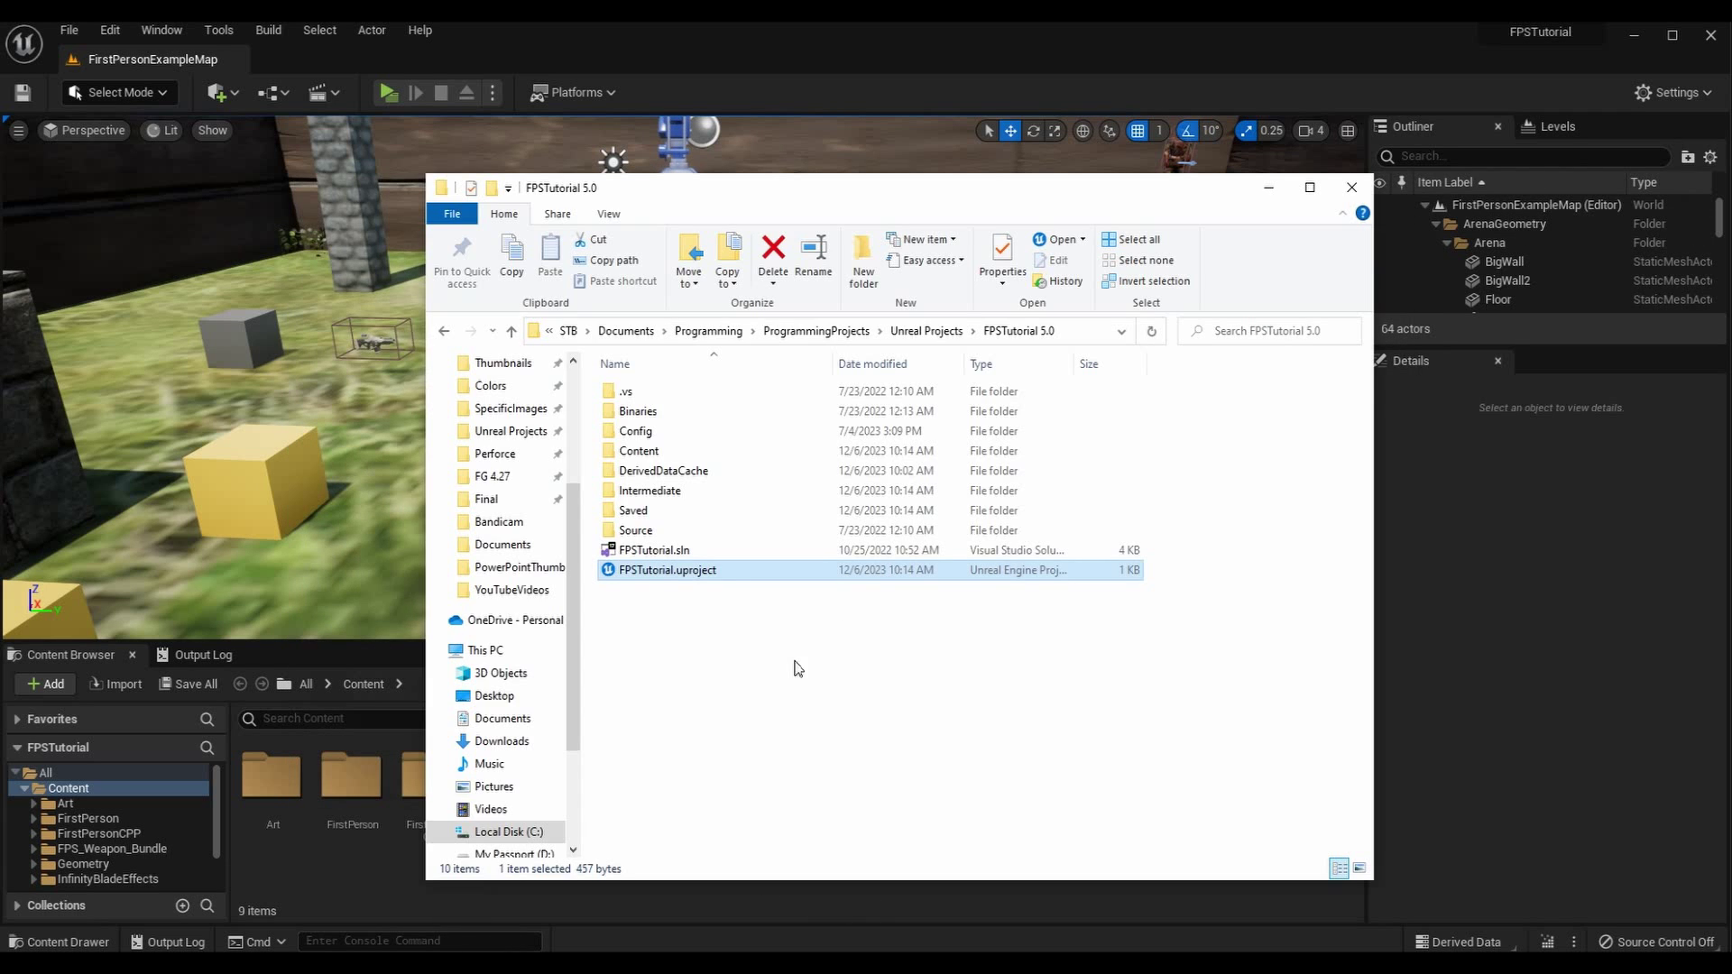
pyautogui.rightClick(761, 570)
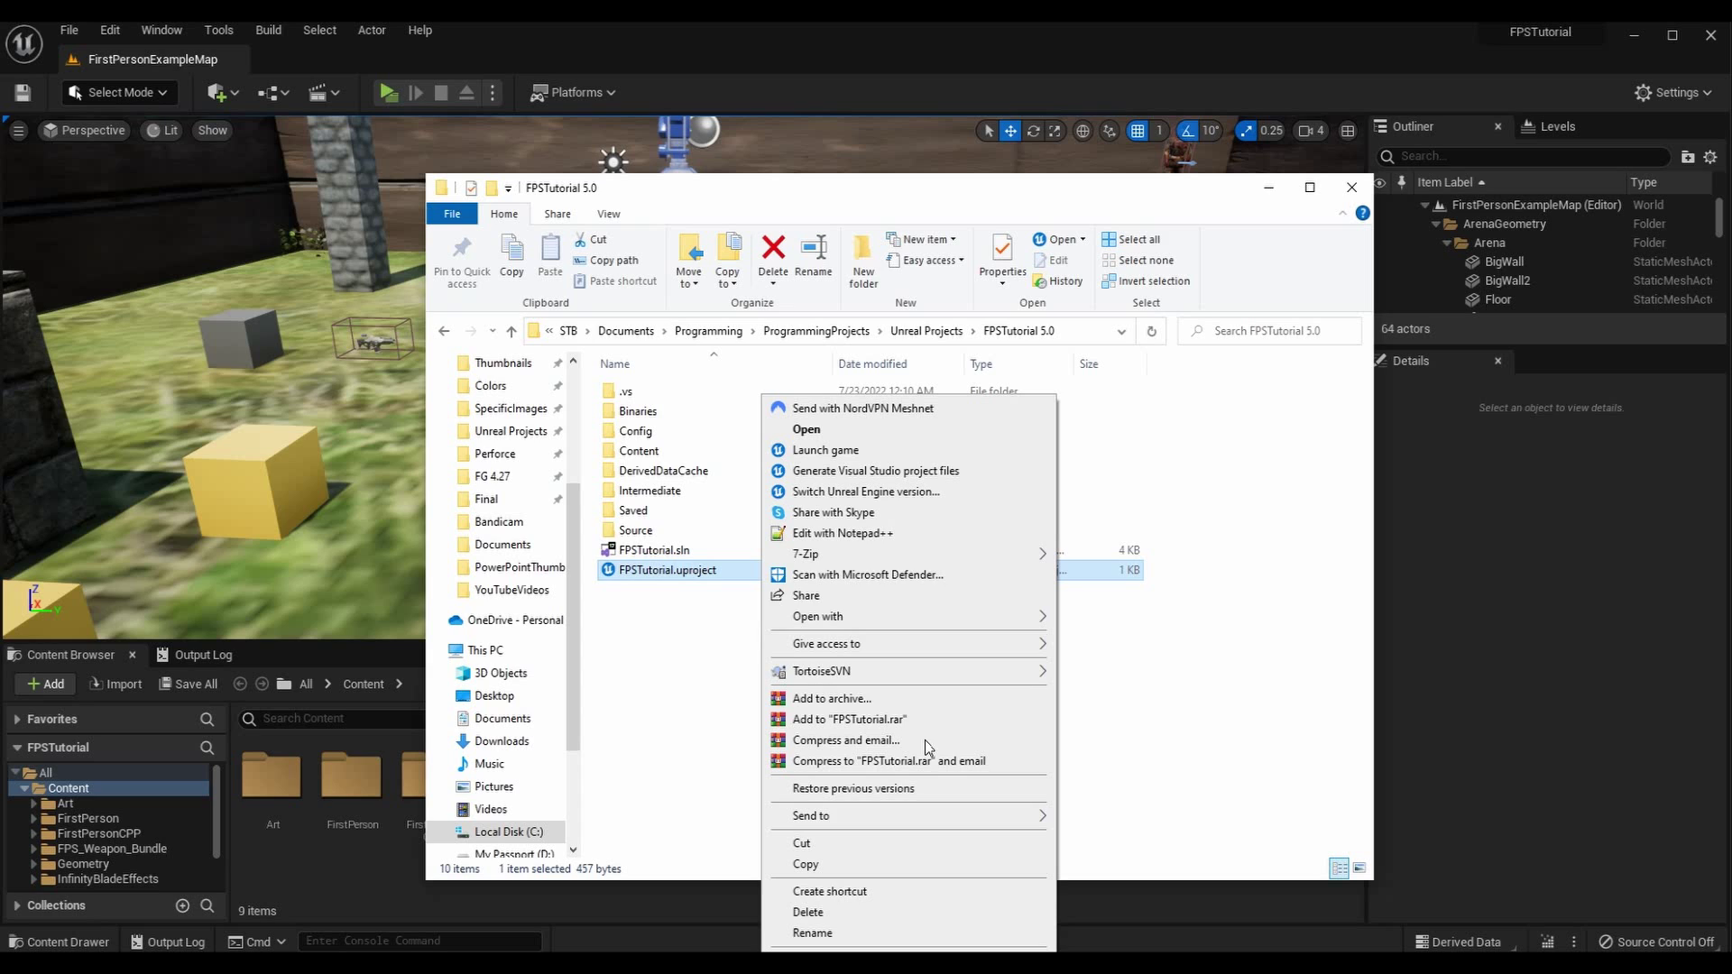
pyautogui.click(842, 533)
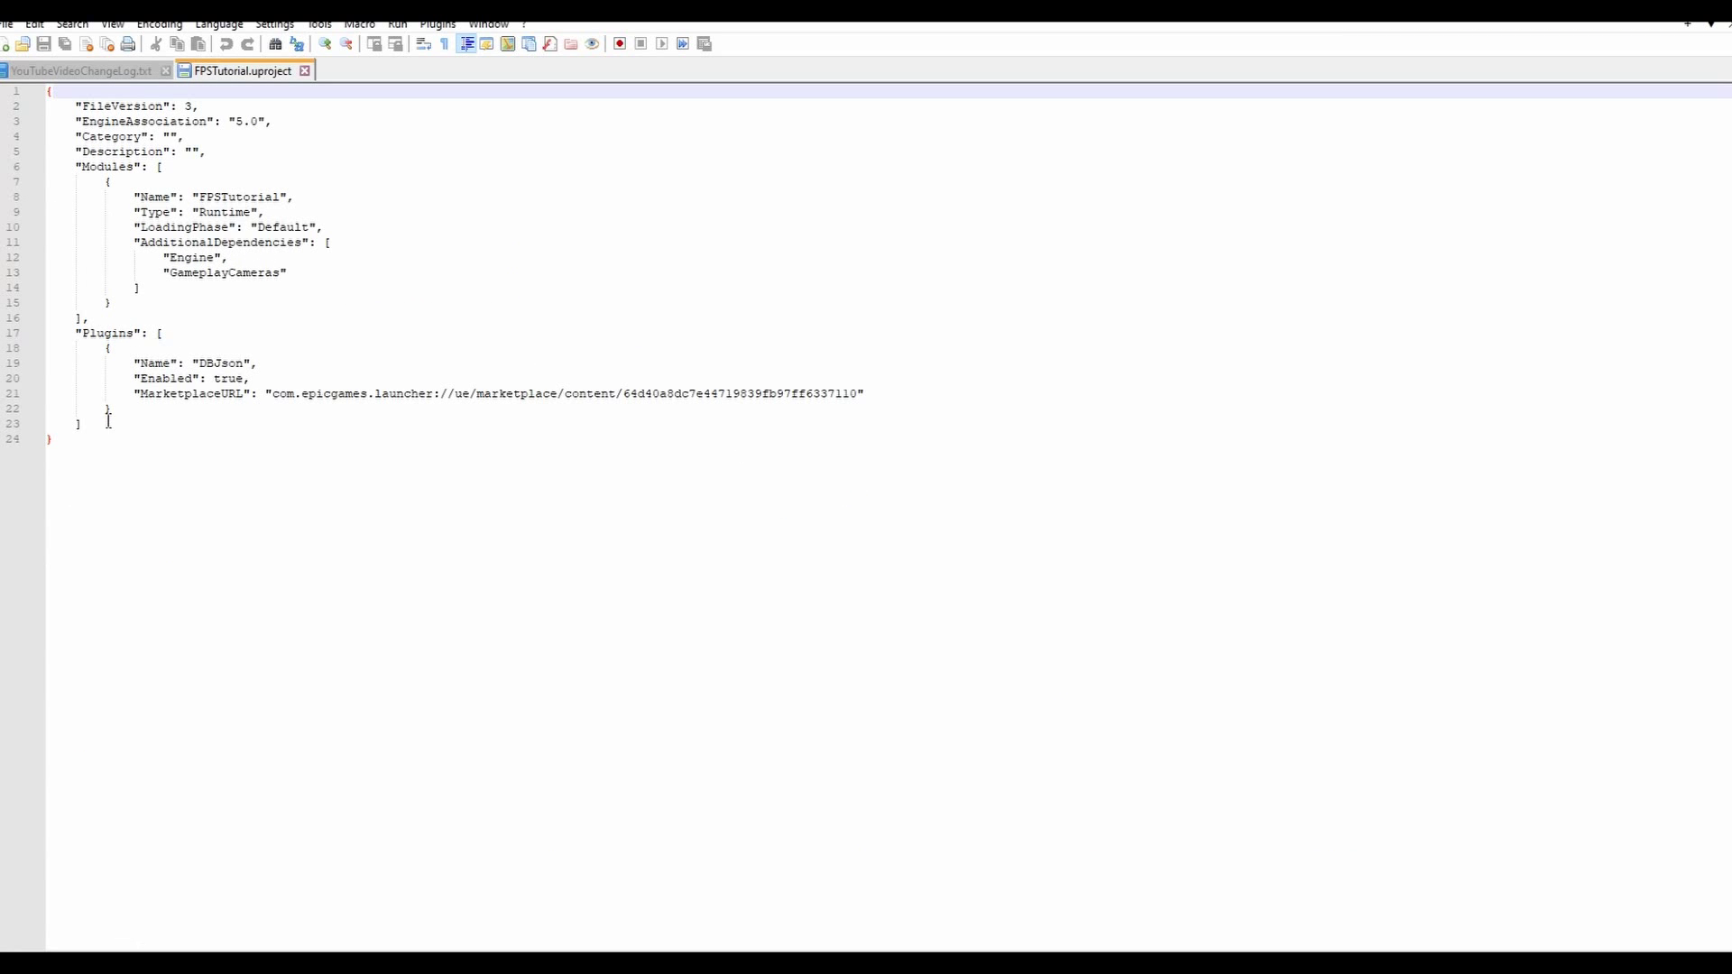
# - Inspect the Plugins block on lines 17–23, where DBJson shows Enabled true
pyautogui.moveTo(108, 422); pyautogui.dragTo(11, 335)
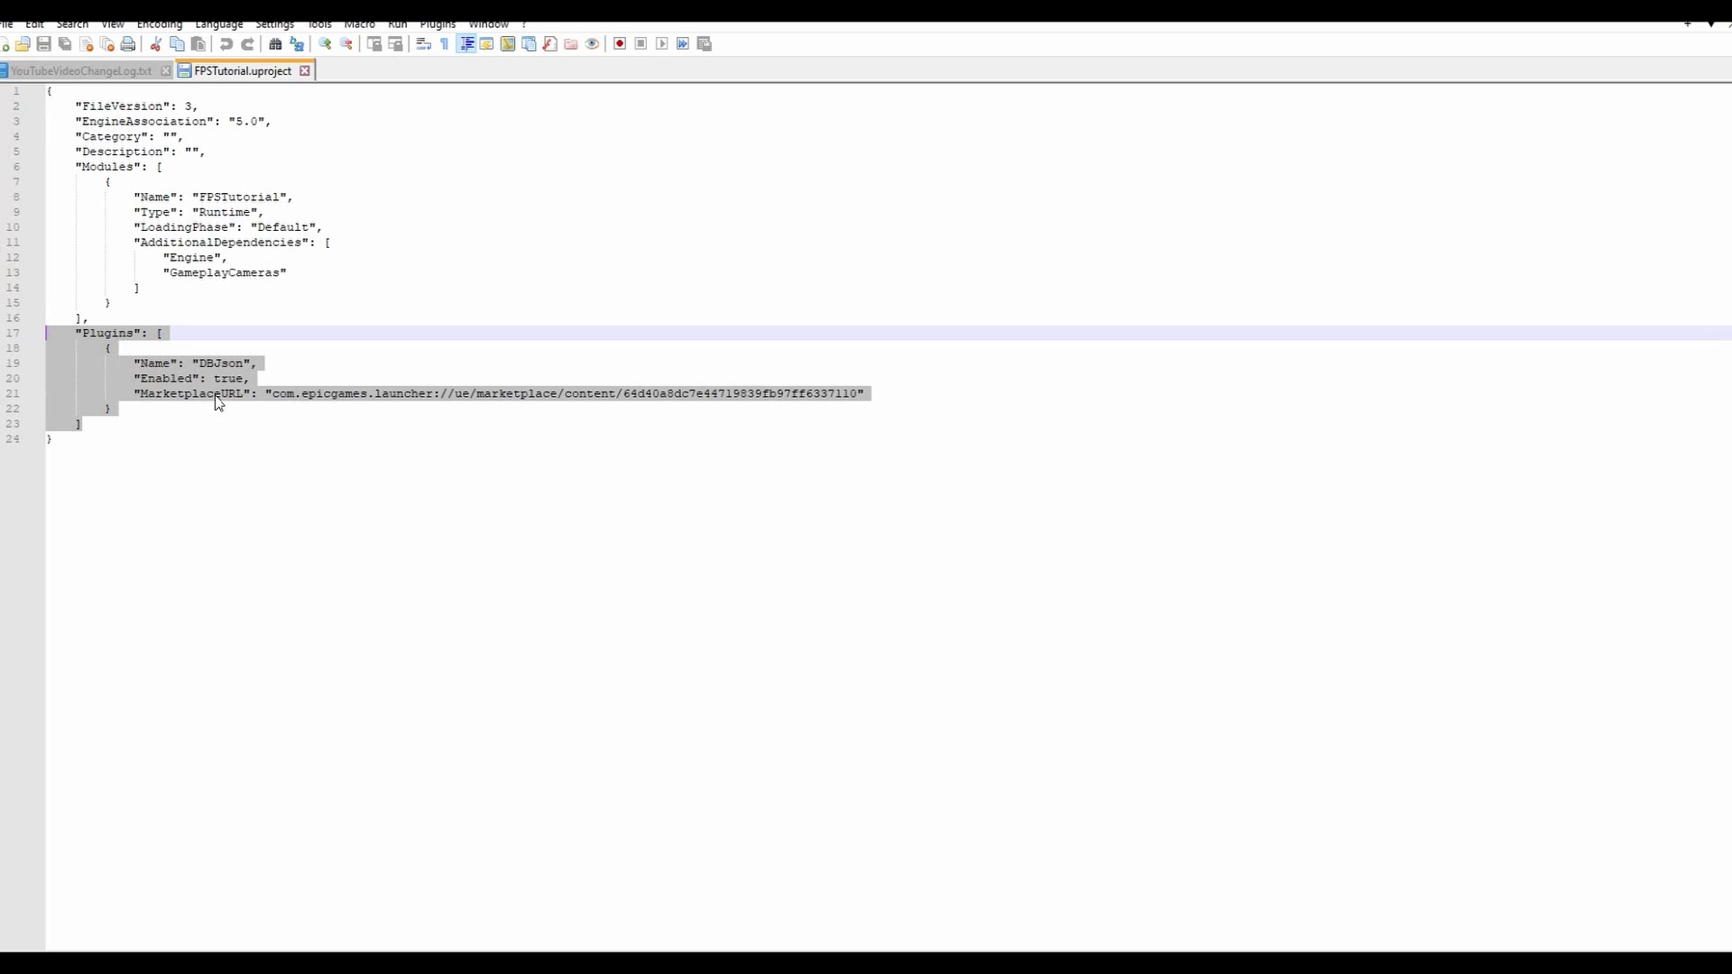
pyautogui.moveTo(871, 394); pyautogui.dragTo(45, 346)
pyautogui.click(177, 417)
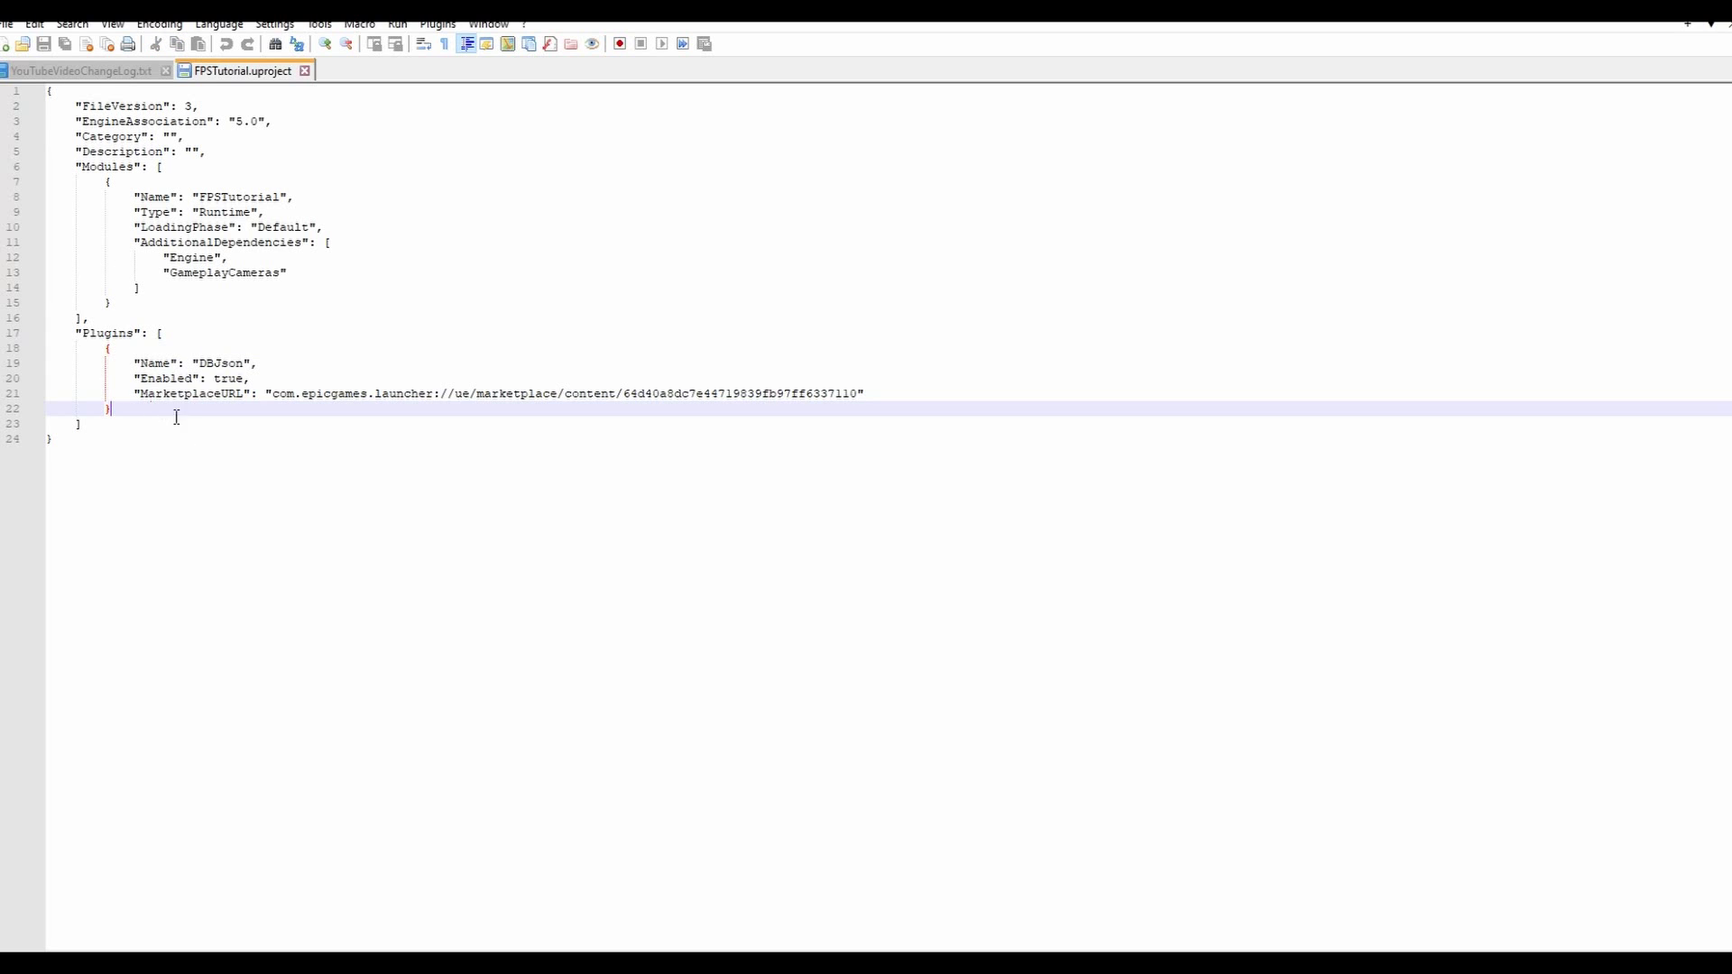
pyautogui.click(184, 420)
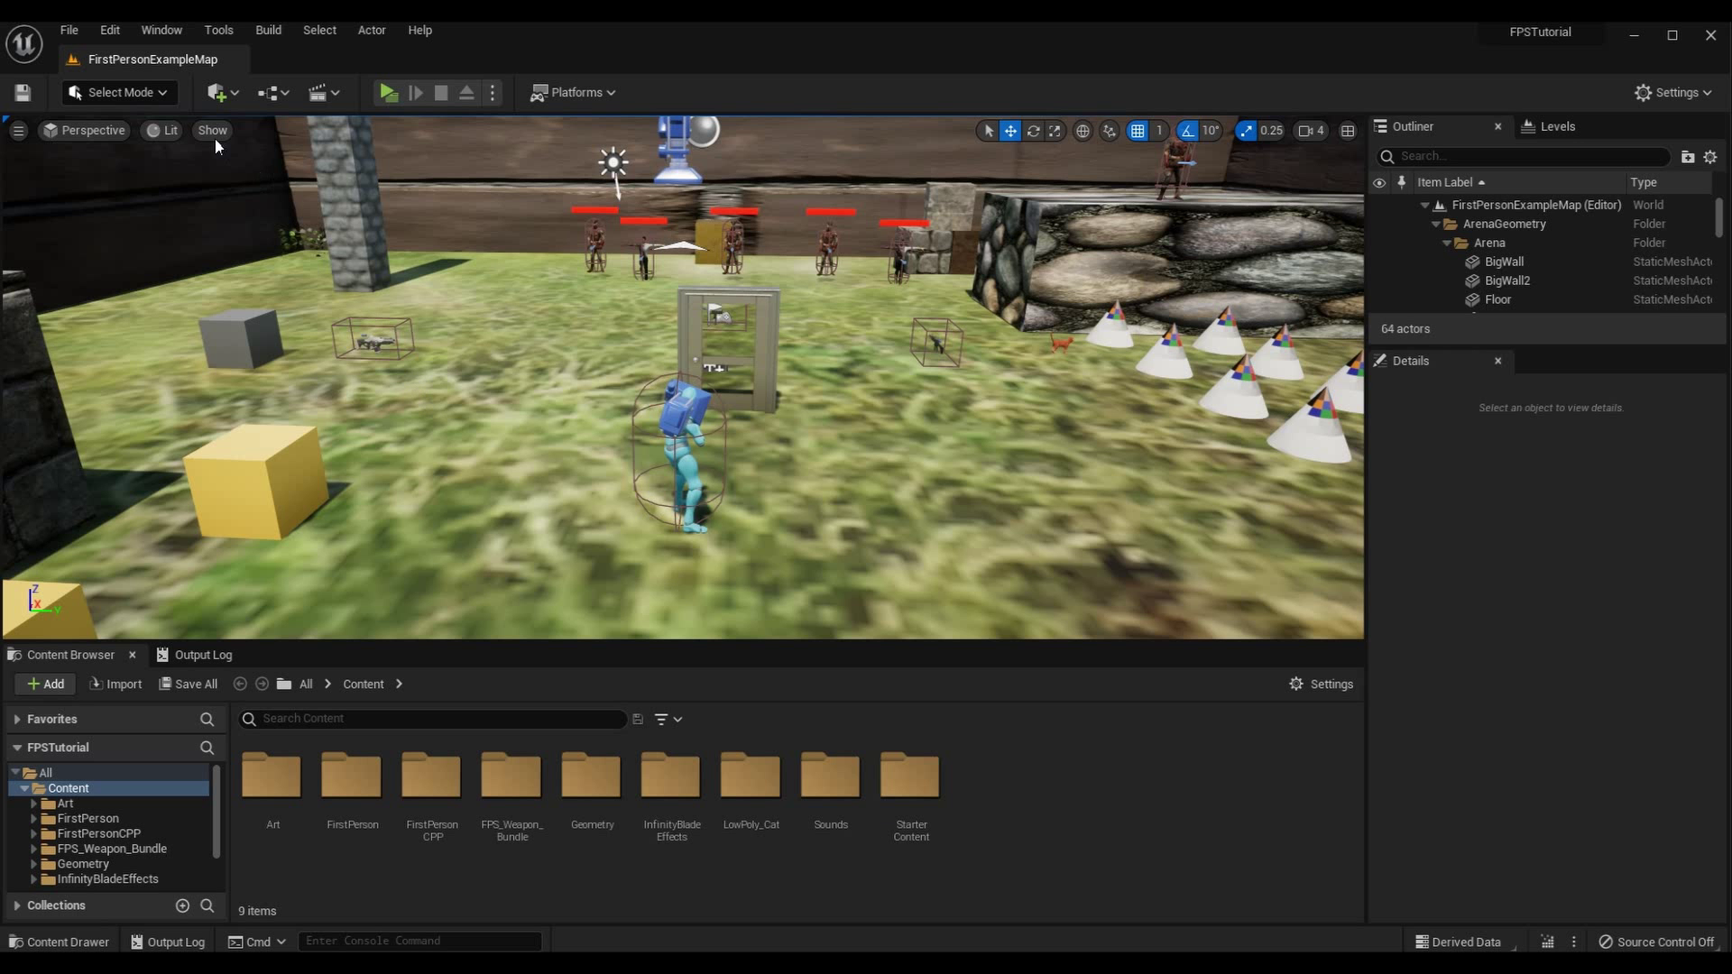
# - Untick the DBJson plugin in Edit > Plugins after searching for DB
pyautogui.click(110, 30)
pyautogui.click(191, 330)
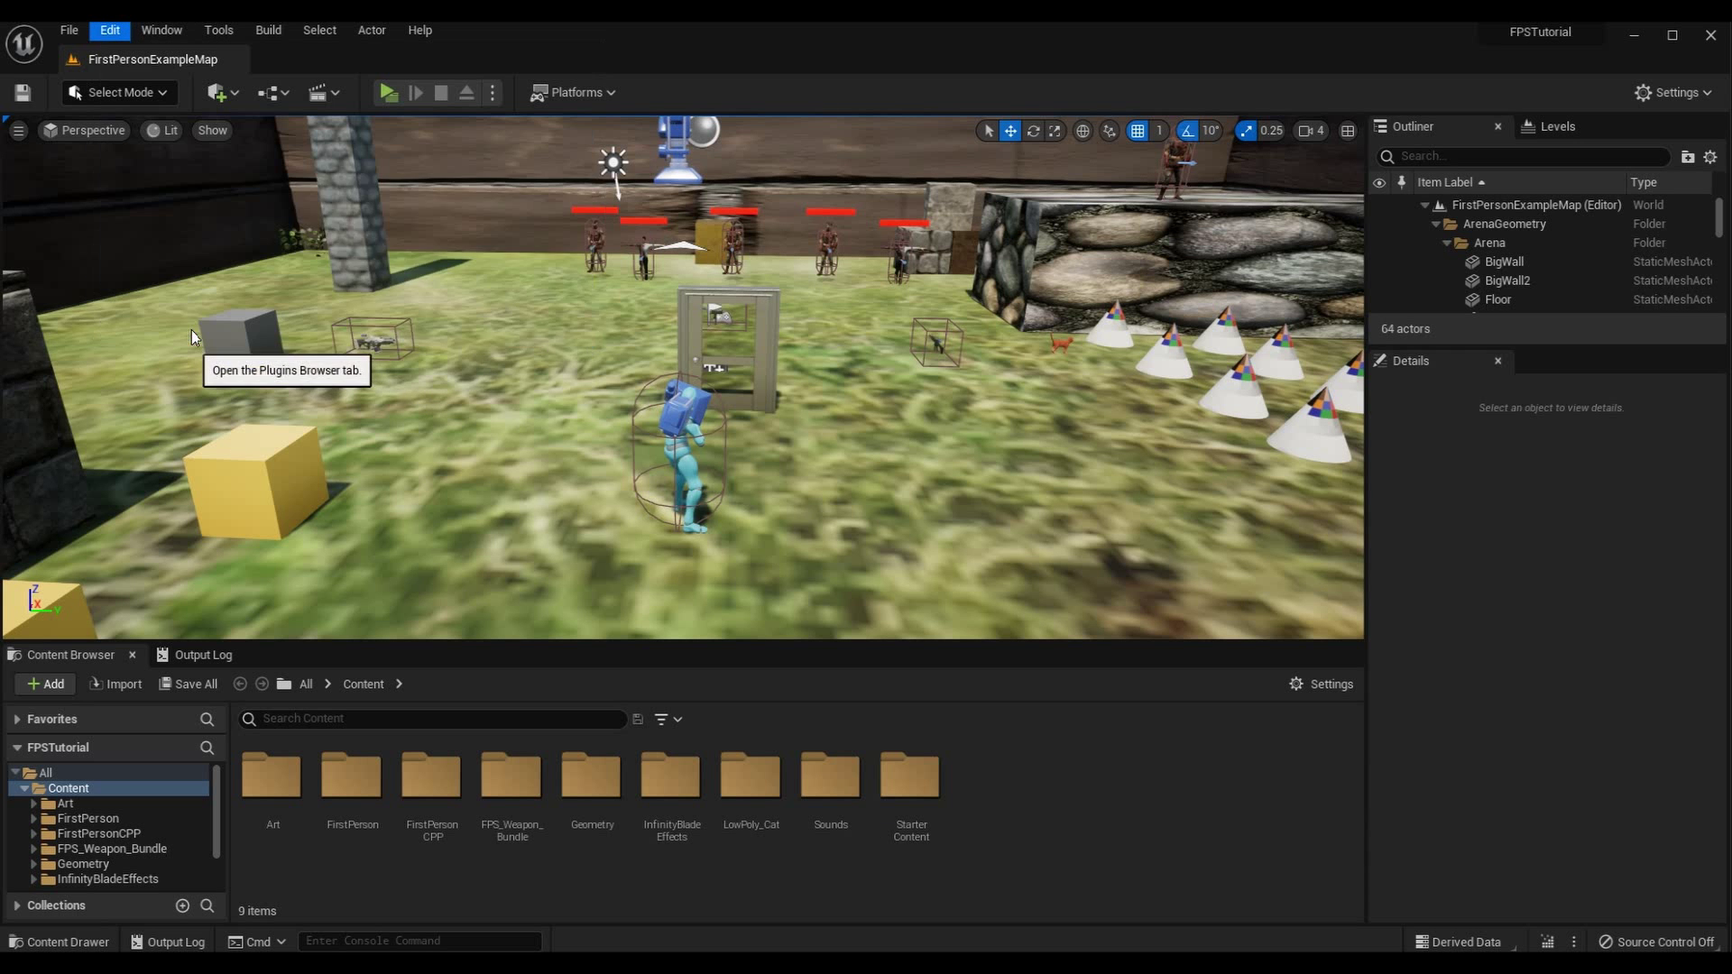
pyautogui.write('DBJson')
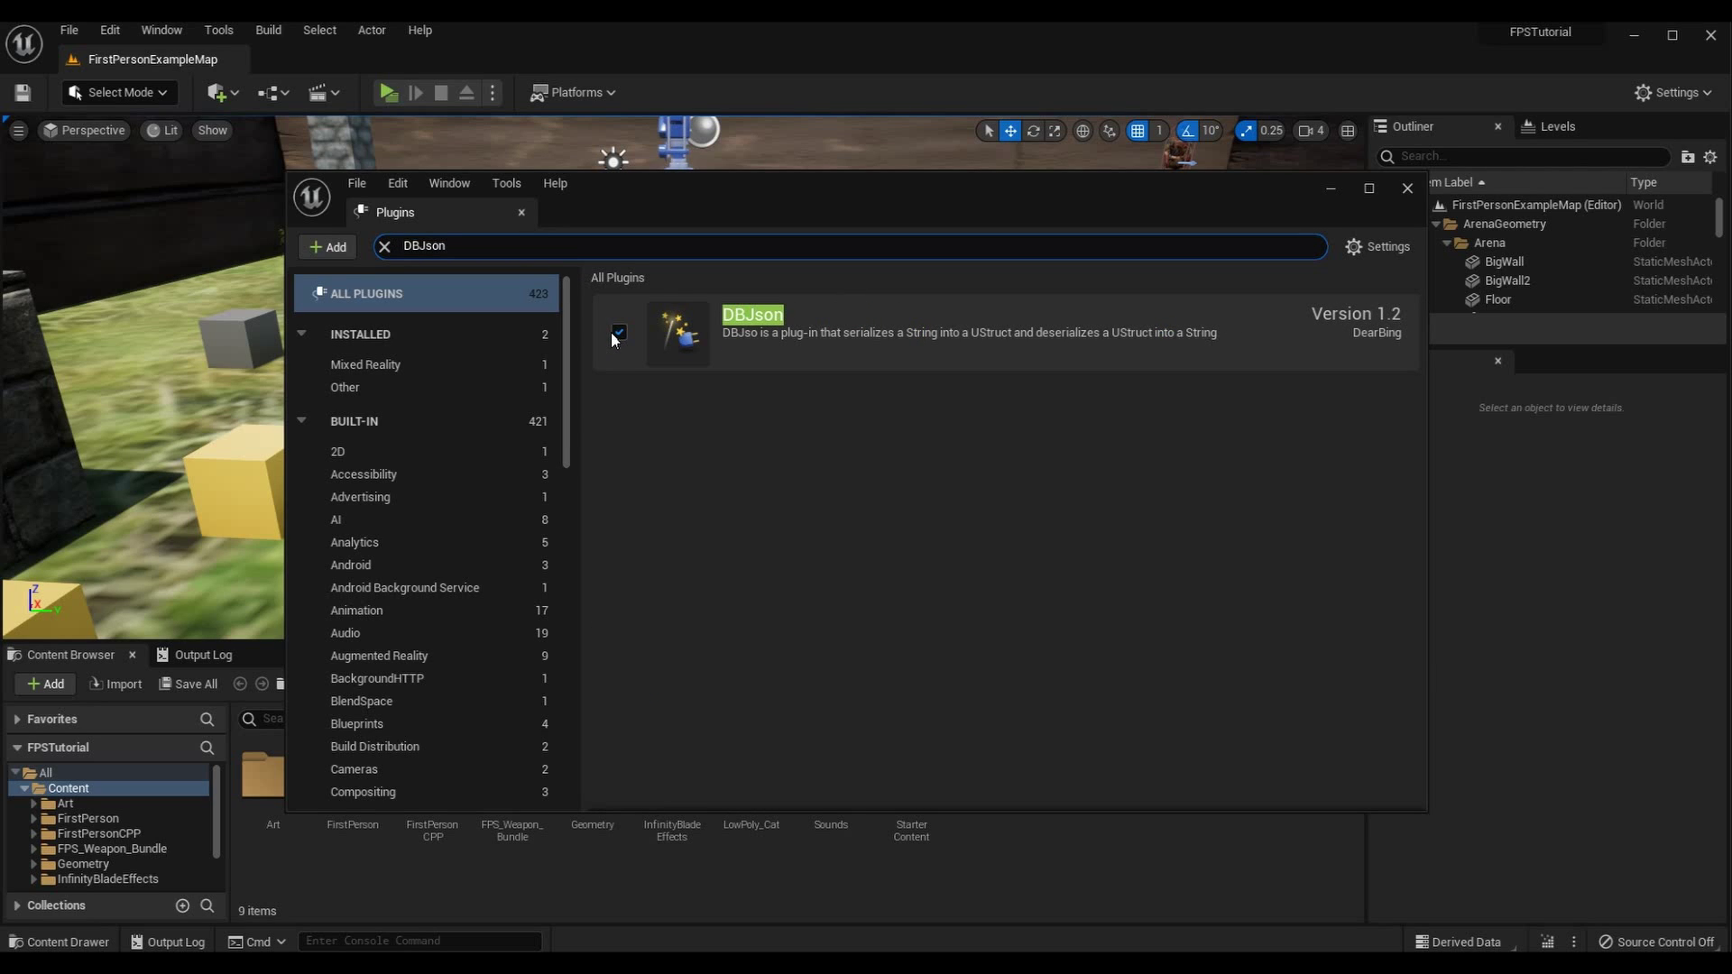
pyautogui.click(610, 332)
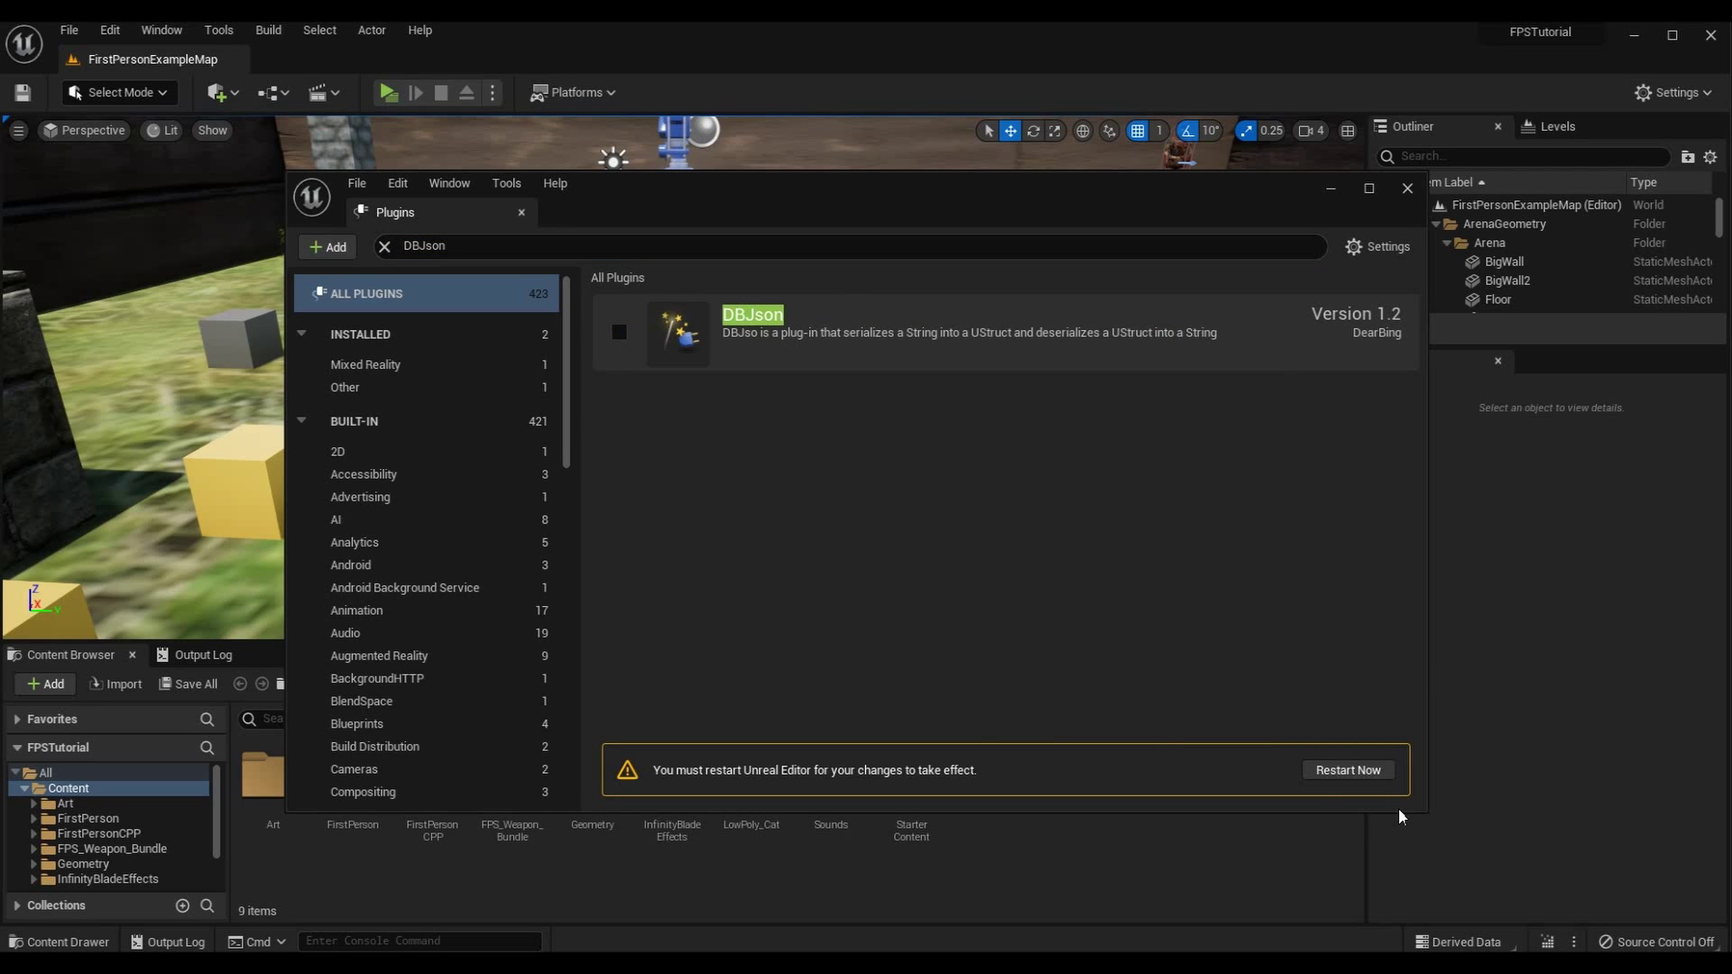
# - Restart the editor and reload FPSTutorial.uproject in Notepad++, showing DBJson Enabled false
pyautogui.click(1360, 770)
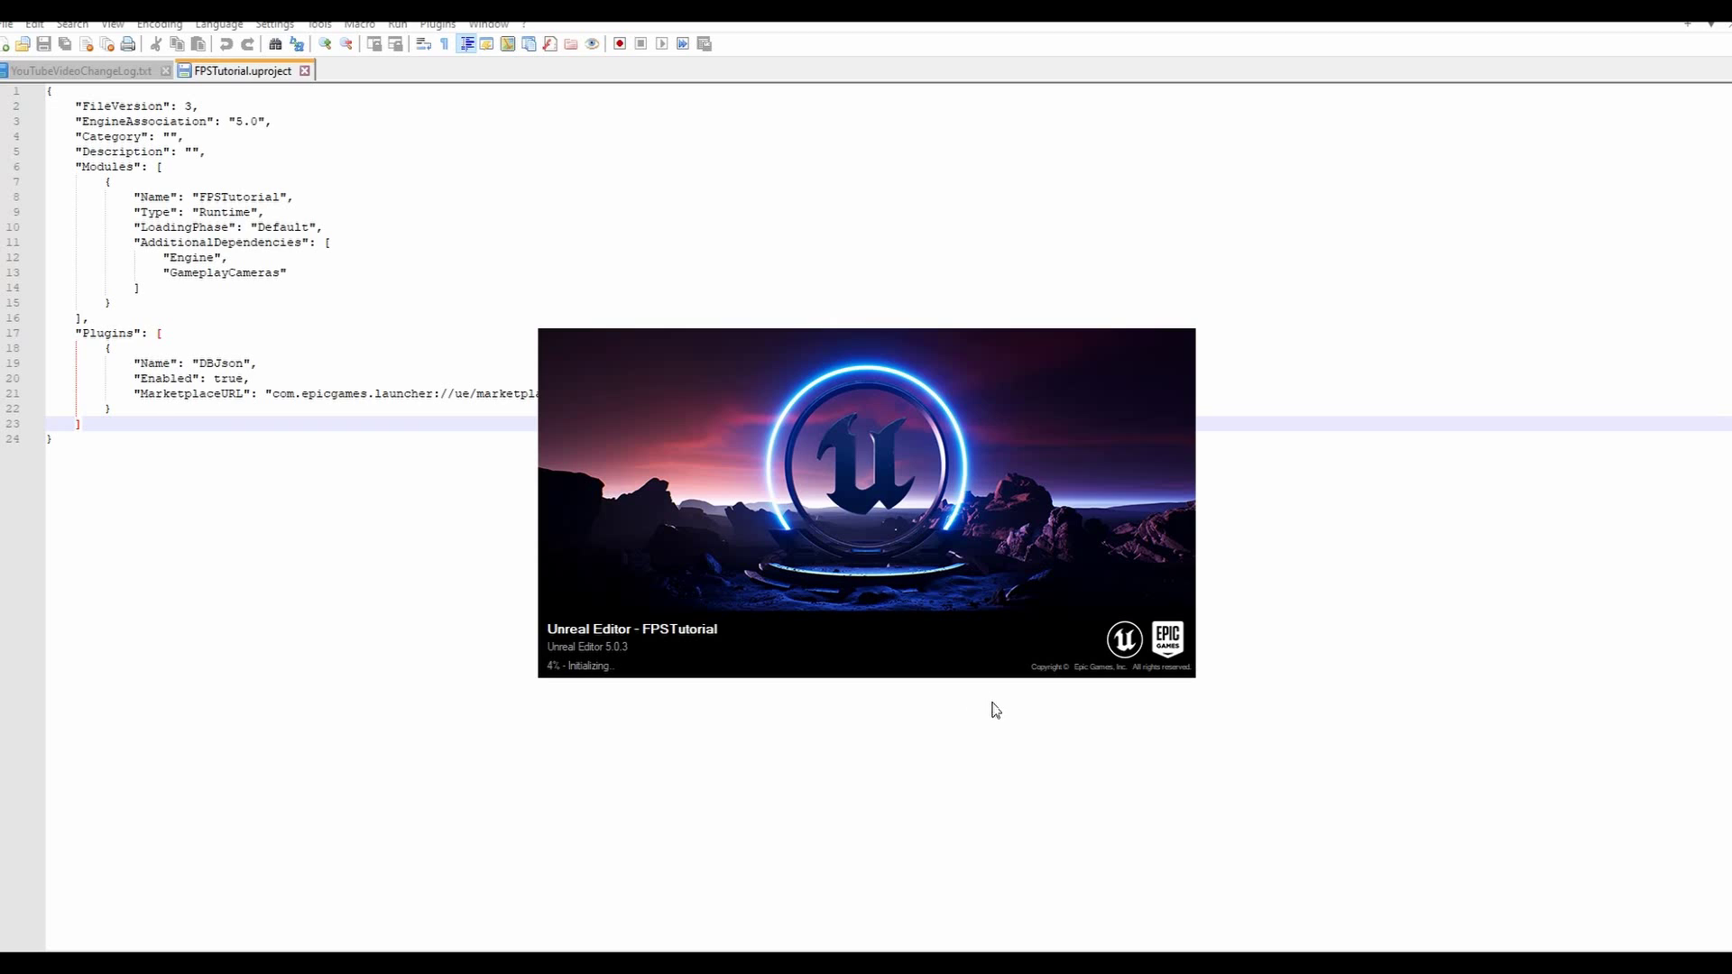
pyautogui.click(931, 572)
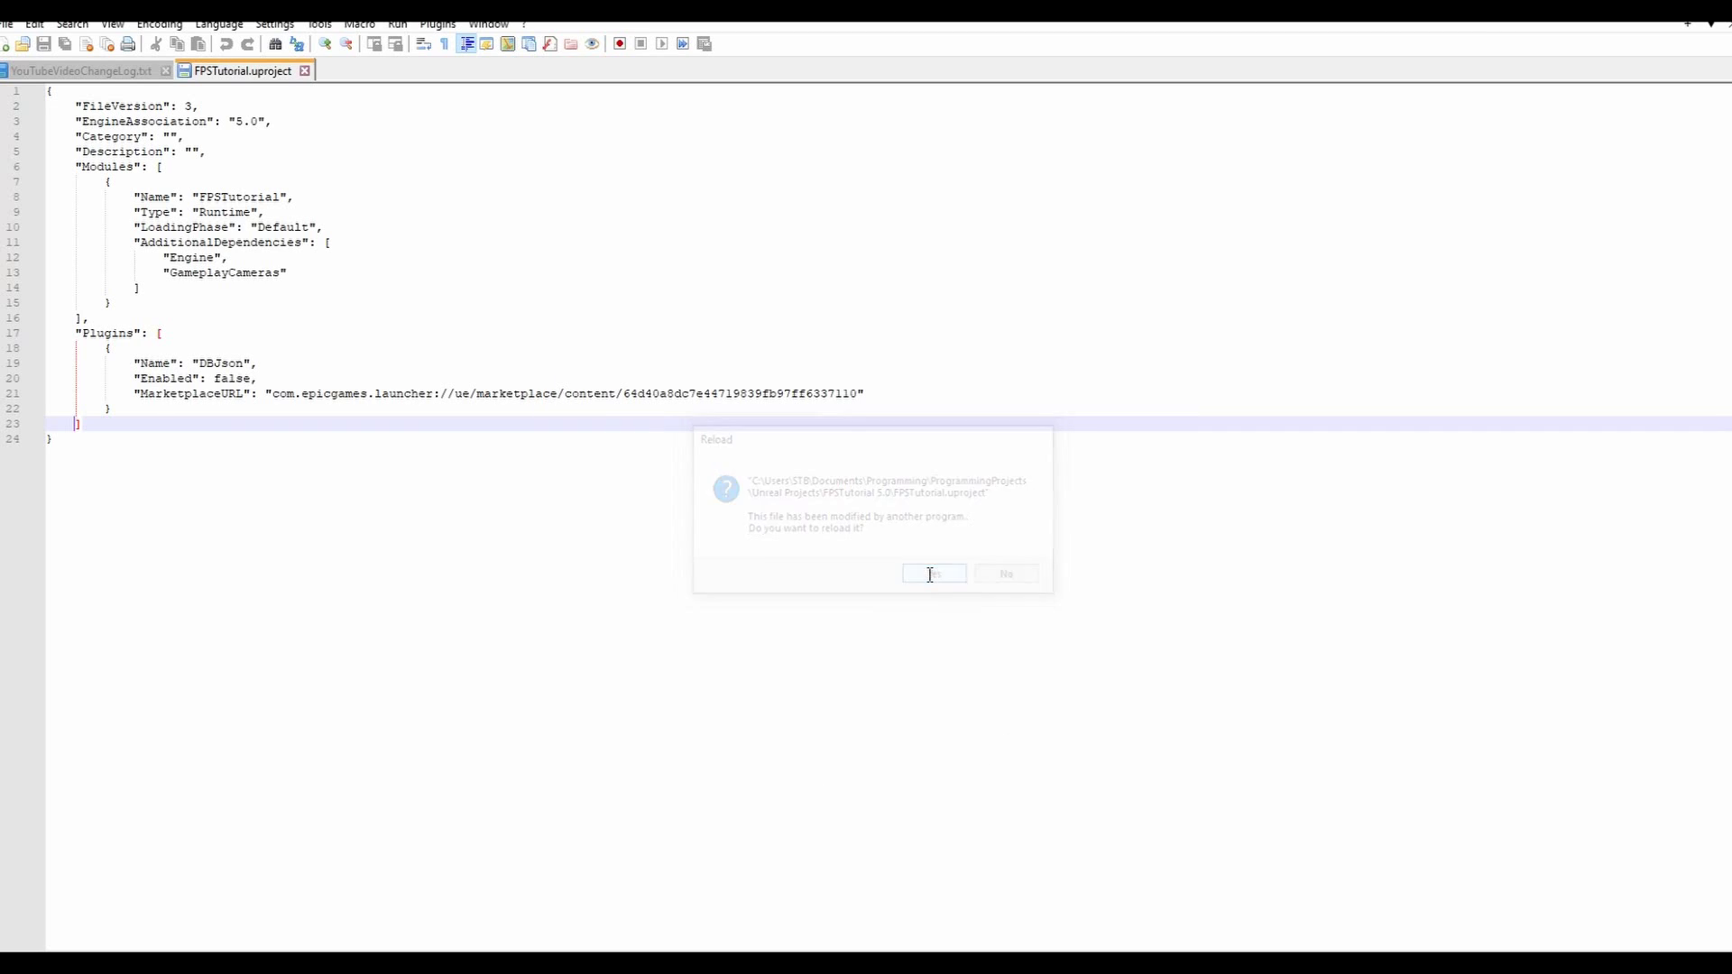
pyautogui.click(297, 380)
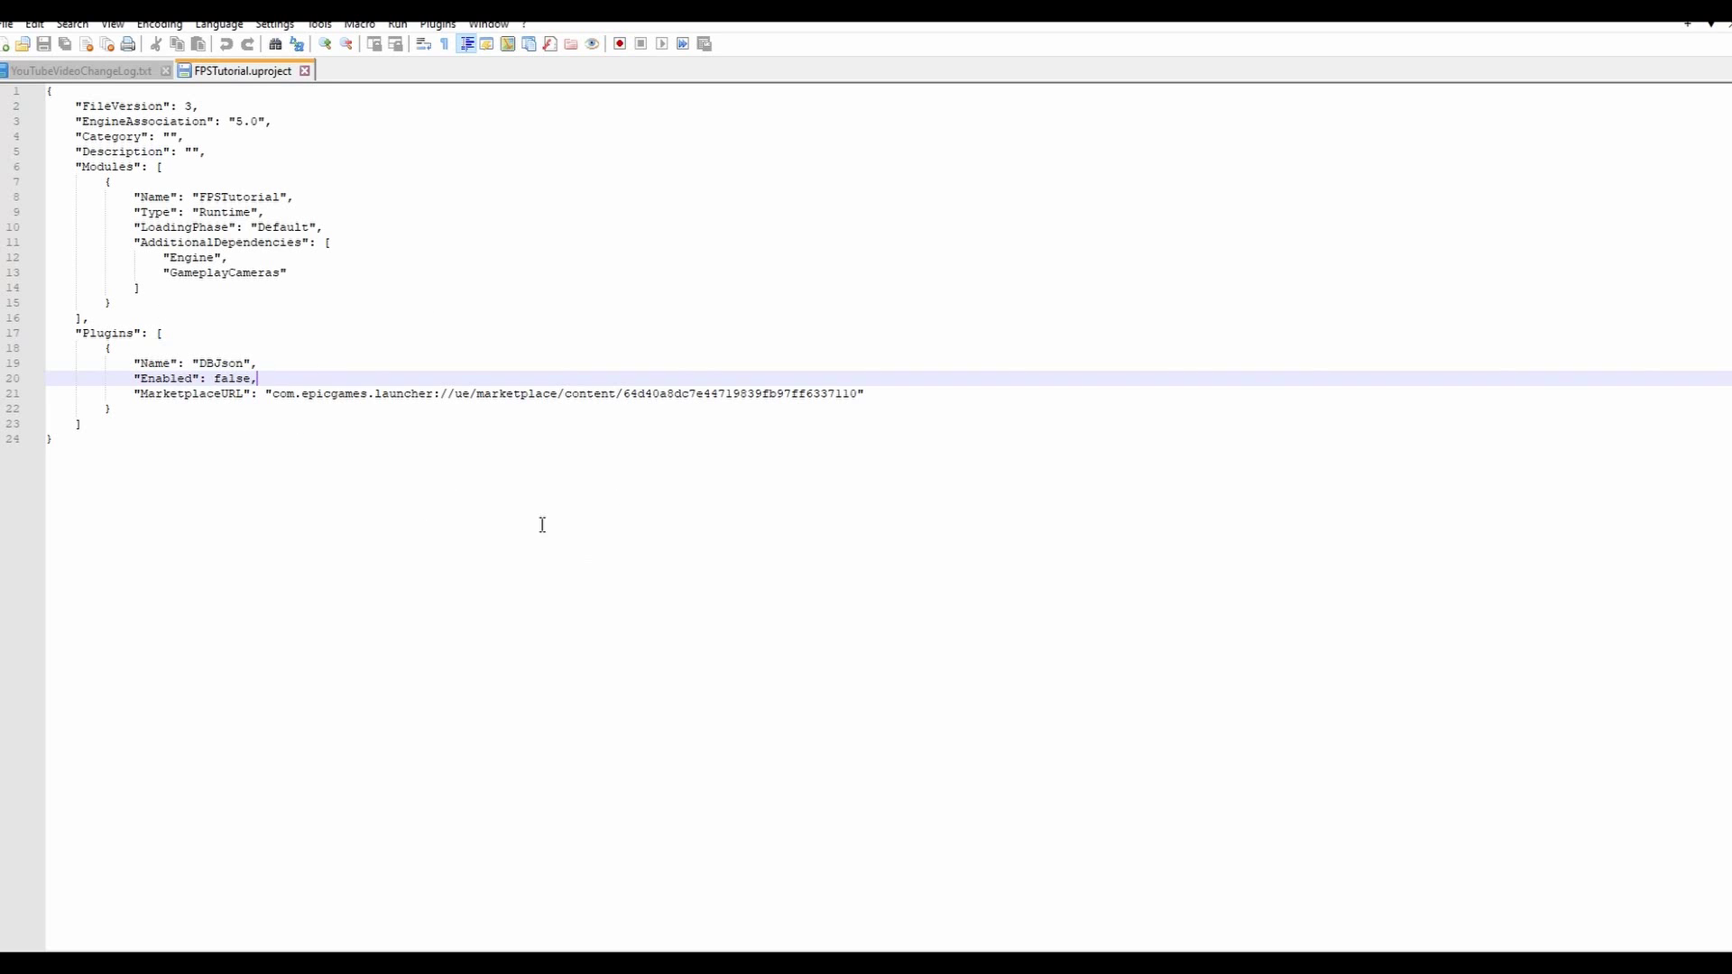
# - Verify DBJson is still unchecked in the Plugins window, then close it
pyautogui.click(848, 906)
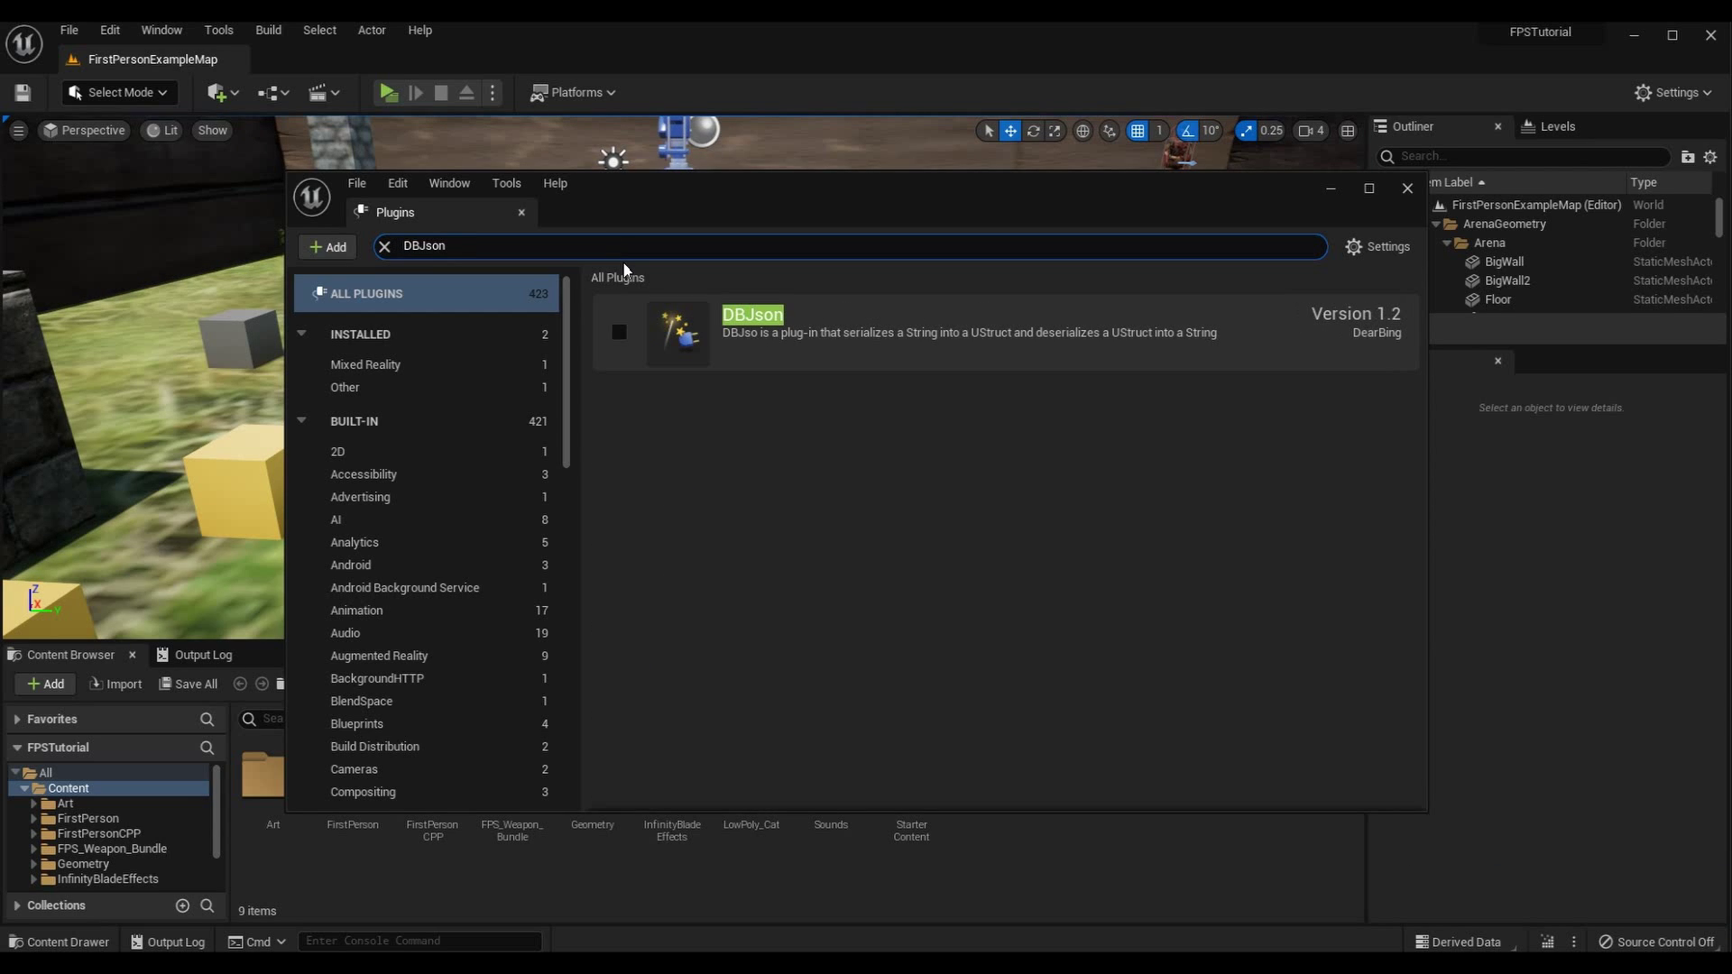
pyautogui.click(1407, 189)
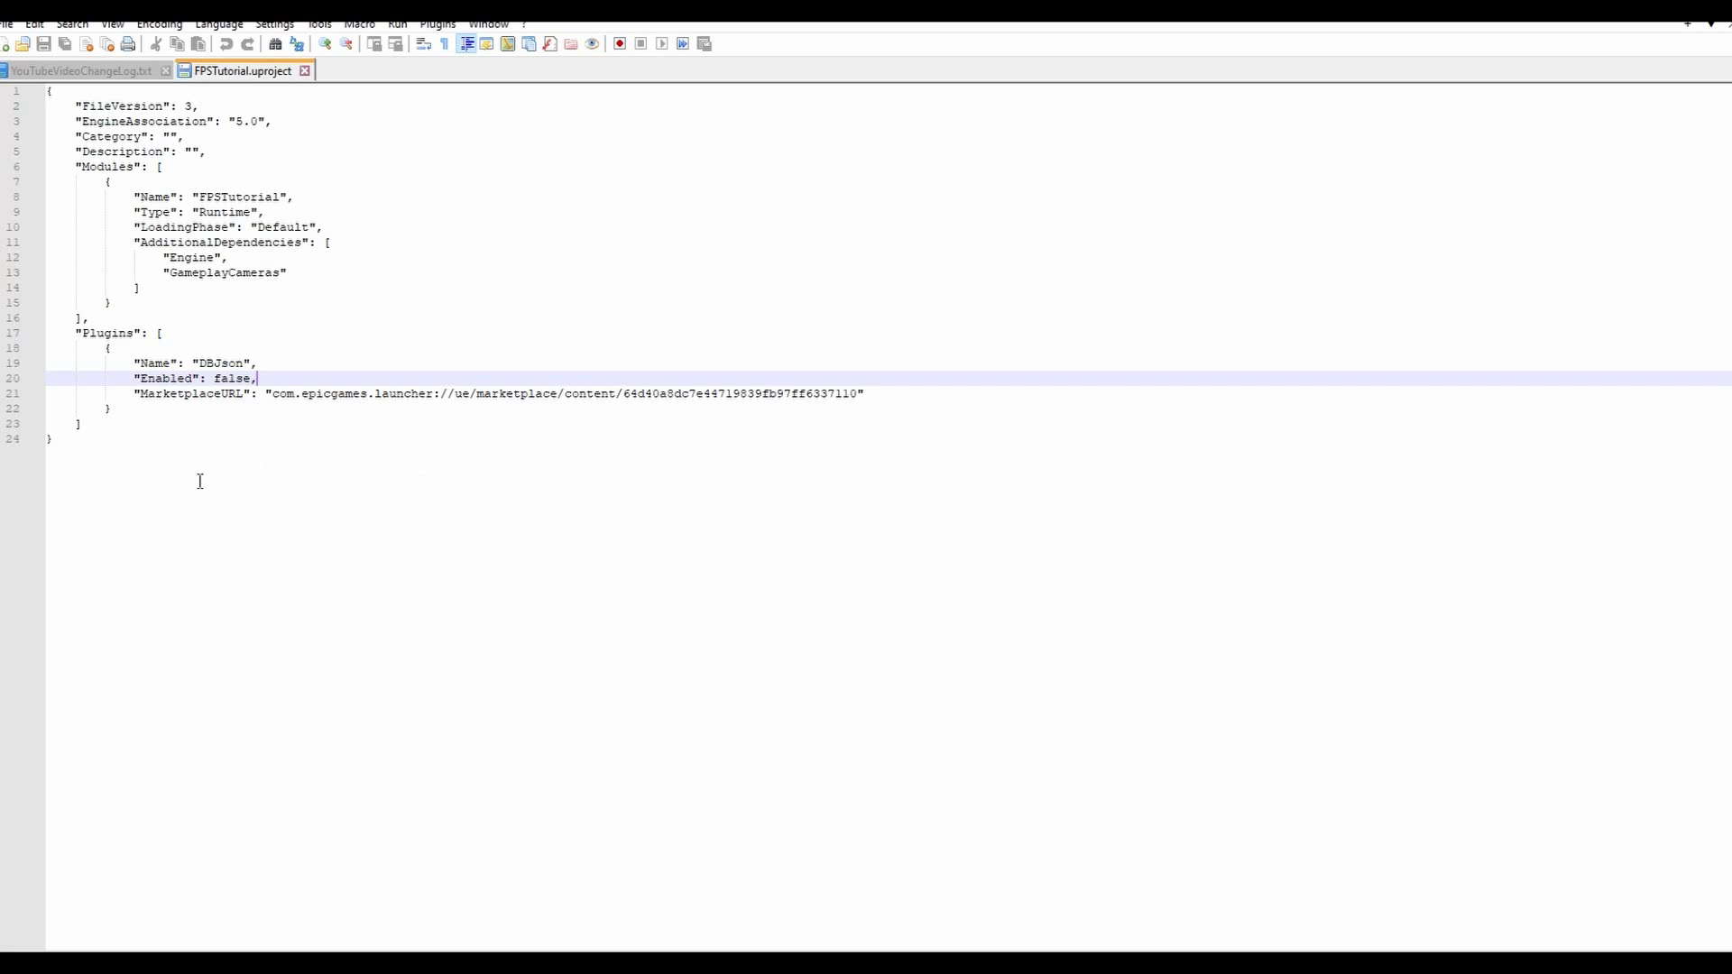
# - Delete the DBJson Plugins block from FPSTutorial.uproject and save it with Ctrl+S
pyautogui.click(155, 421)
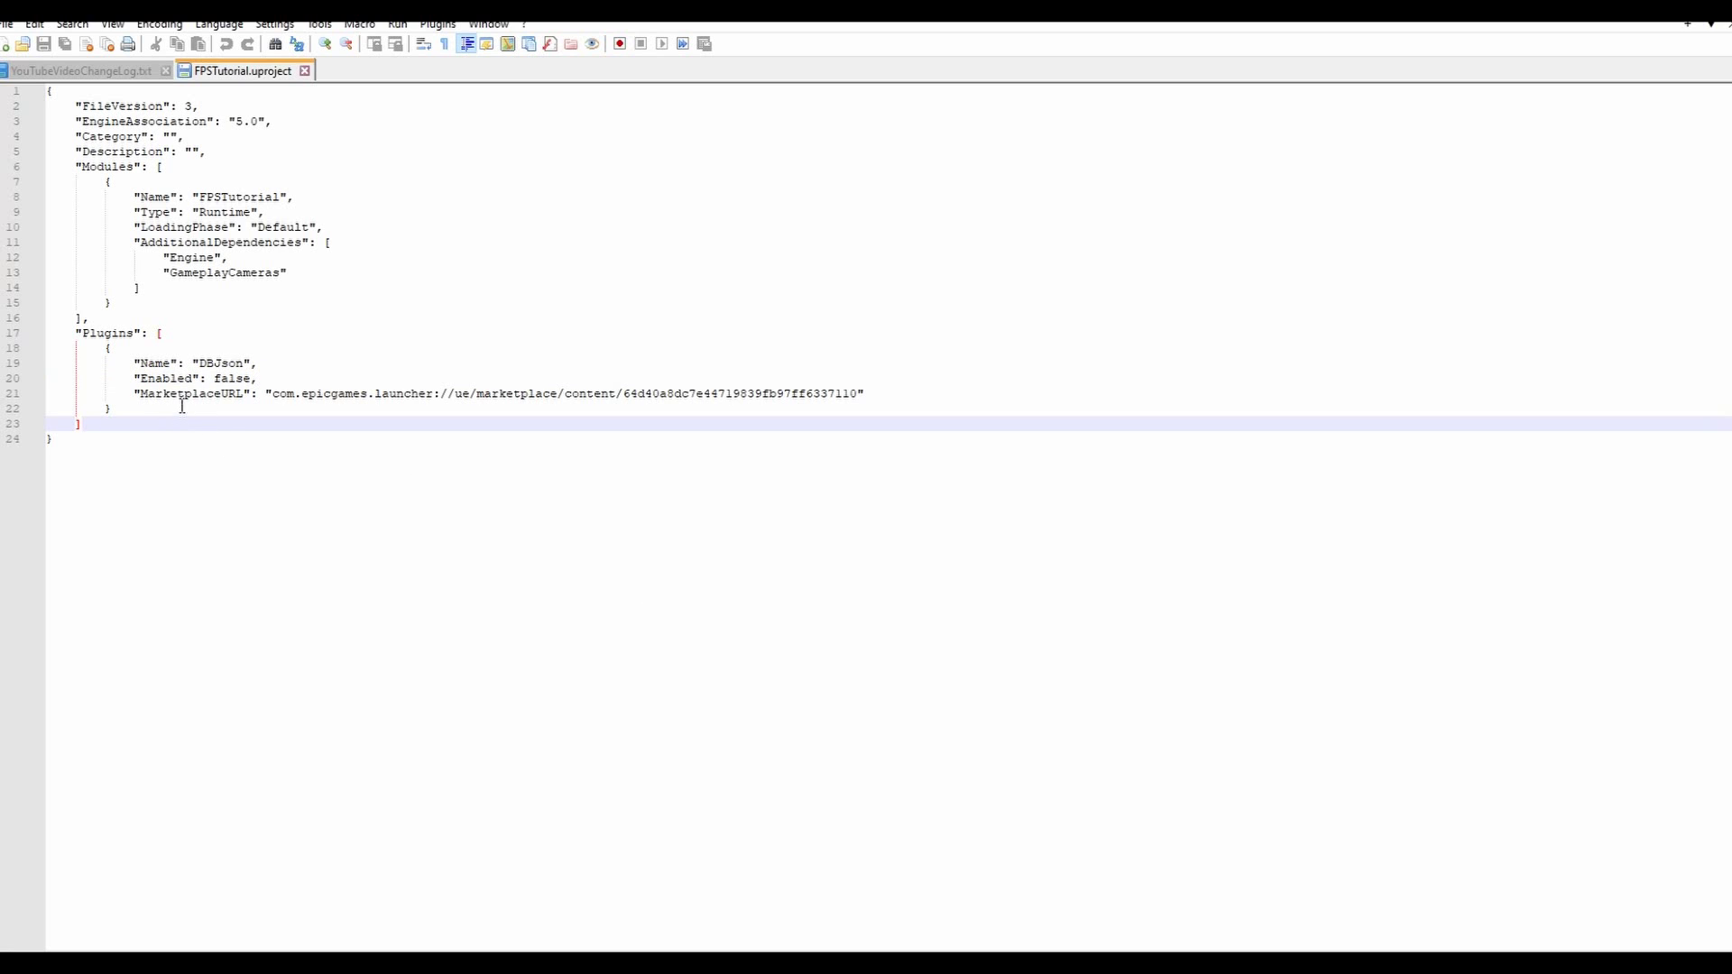
pyautogui.keyDown('shift'); pyautogui.click(33, 333); pyautogui.keyUp('shift')
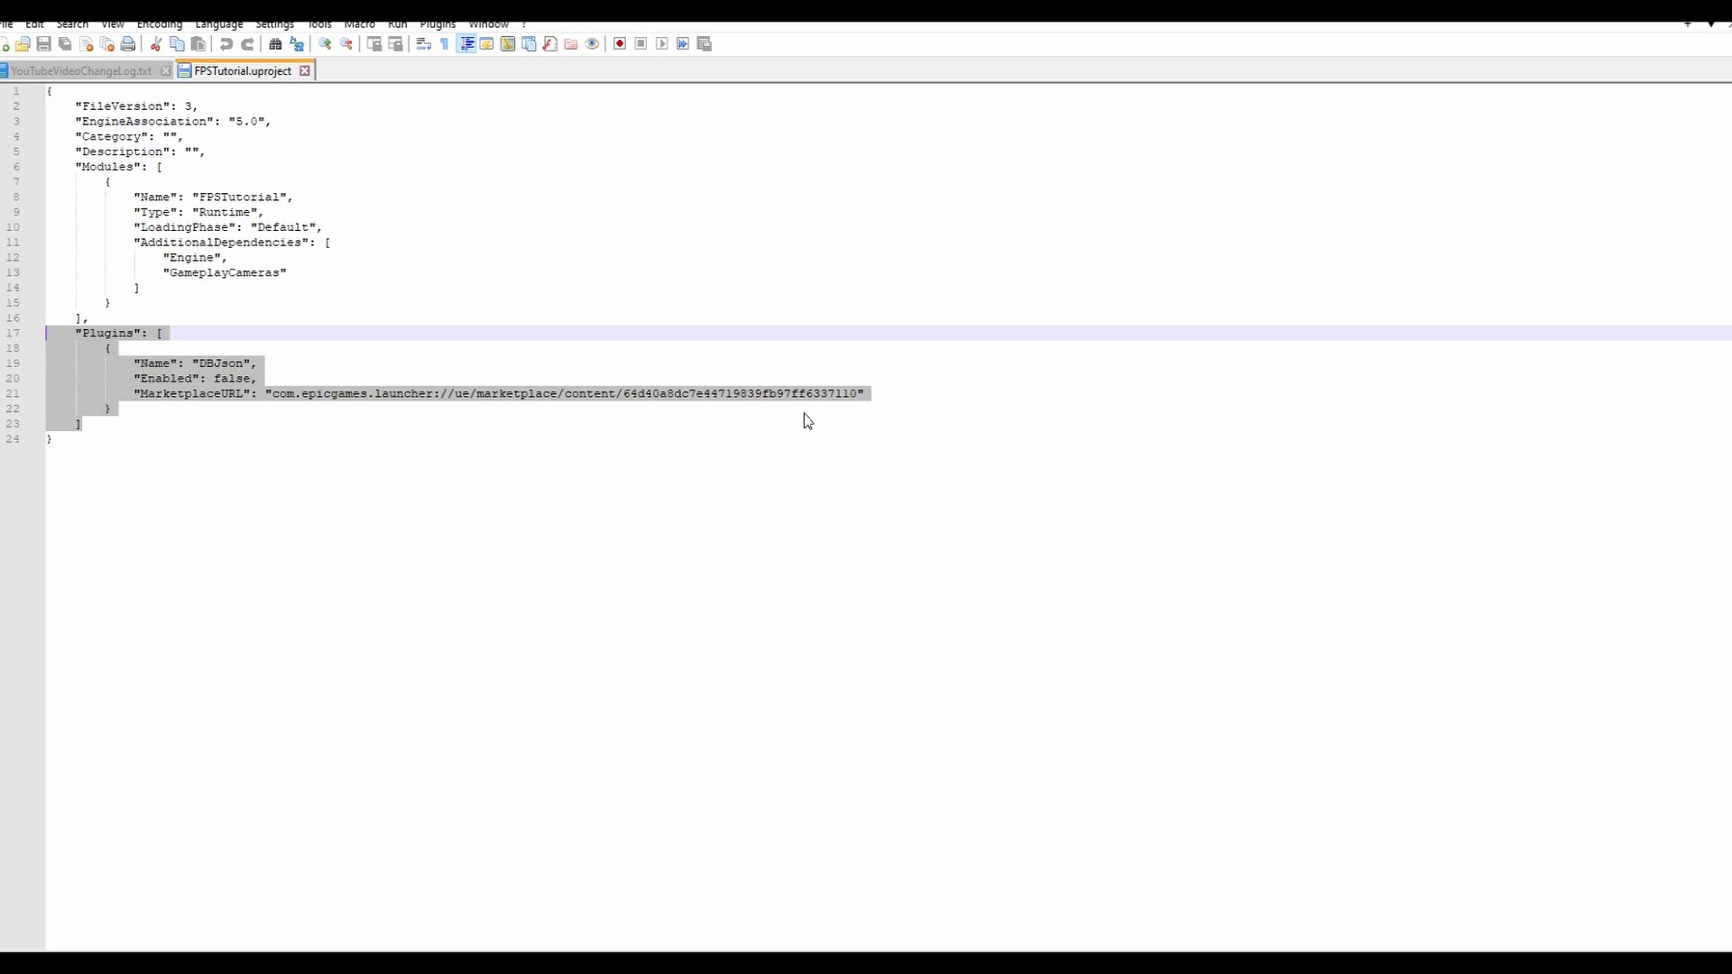
pyautogui.press('BackSpace')
pyautogui.press('BackSpace')
pyautogui.press('BackSpace')
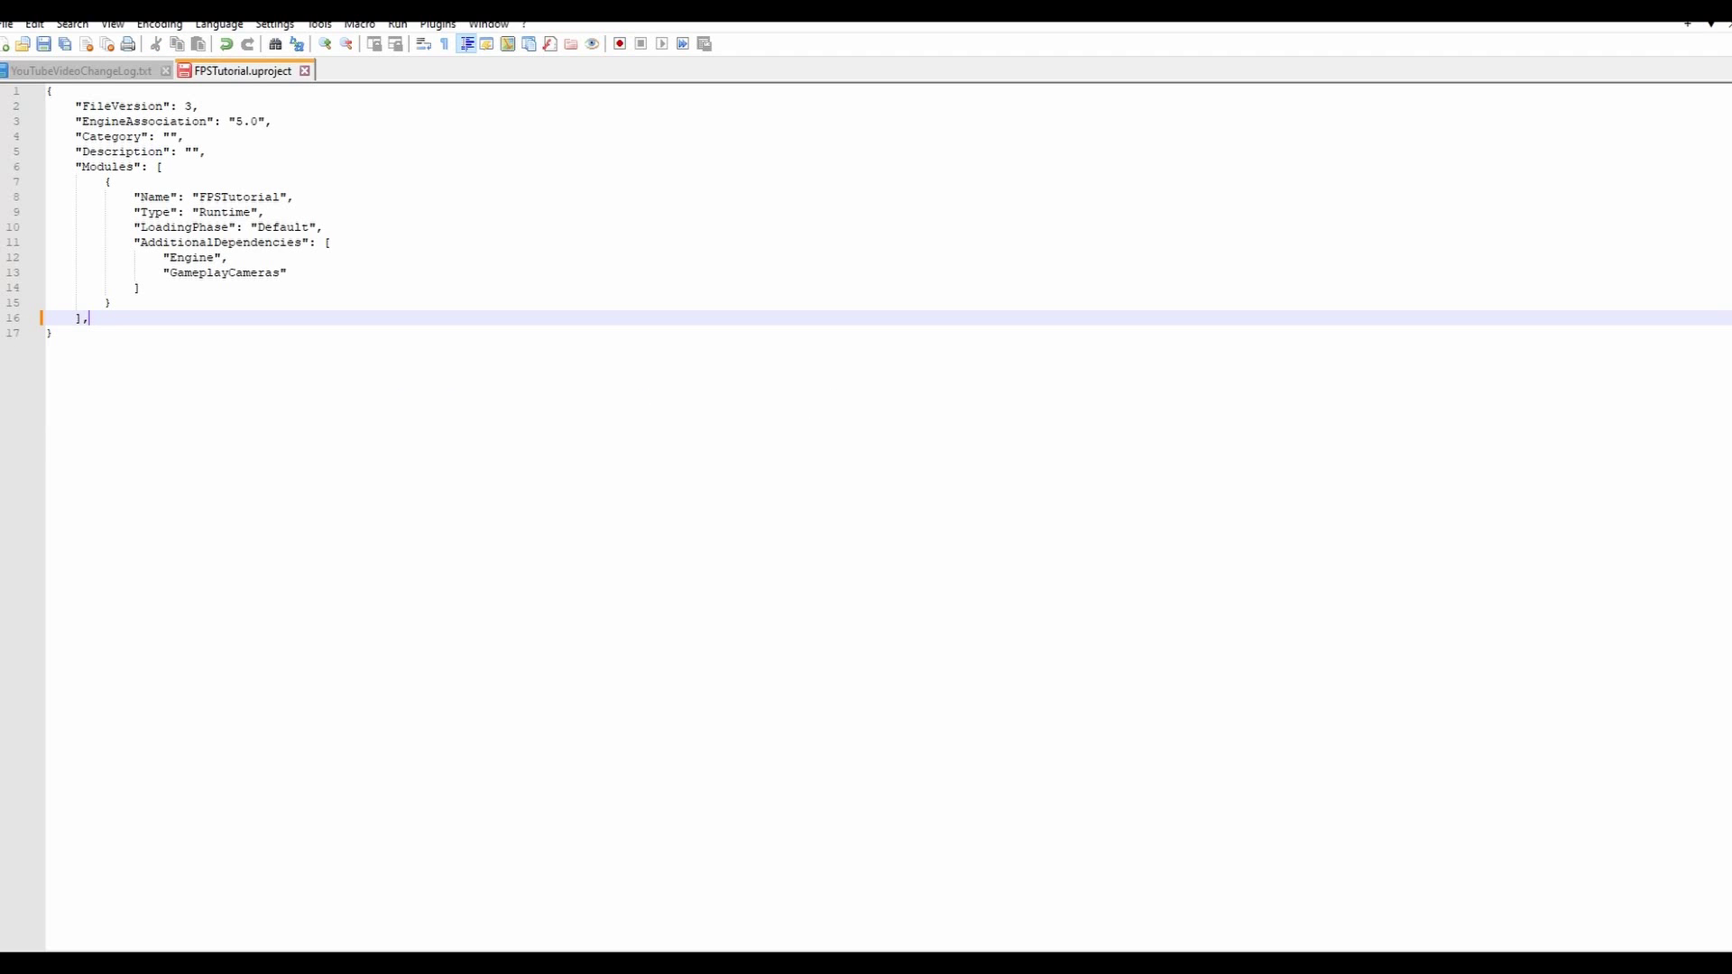
pyautogui.hotkey('ctrl', 's')
pyautogui.click(218, 344)
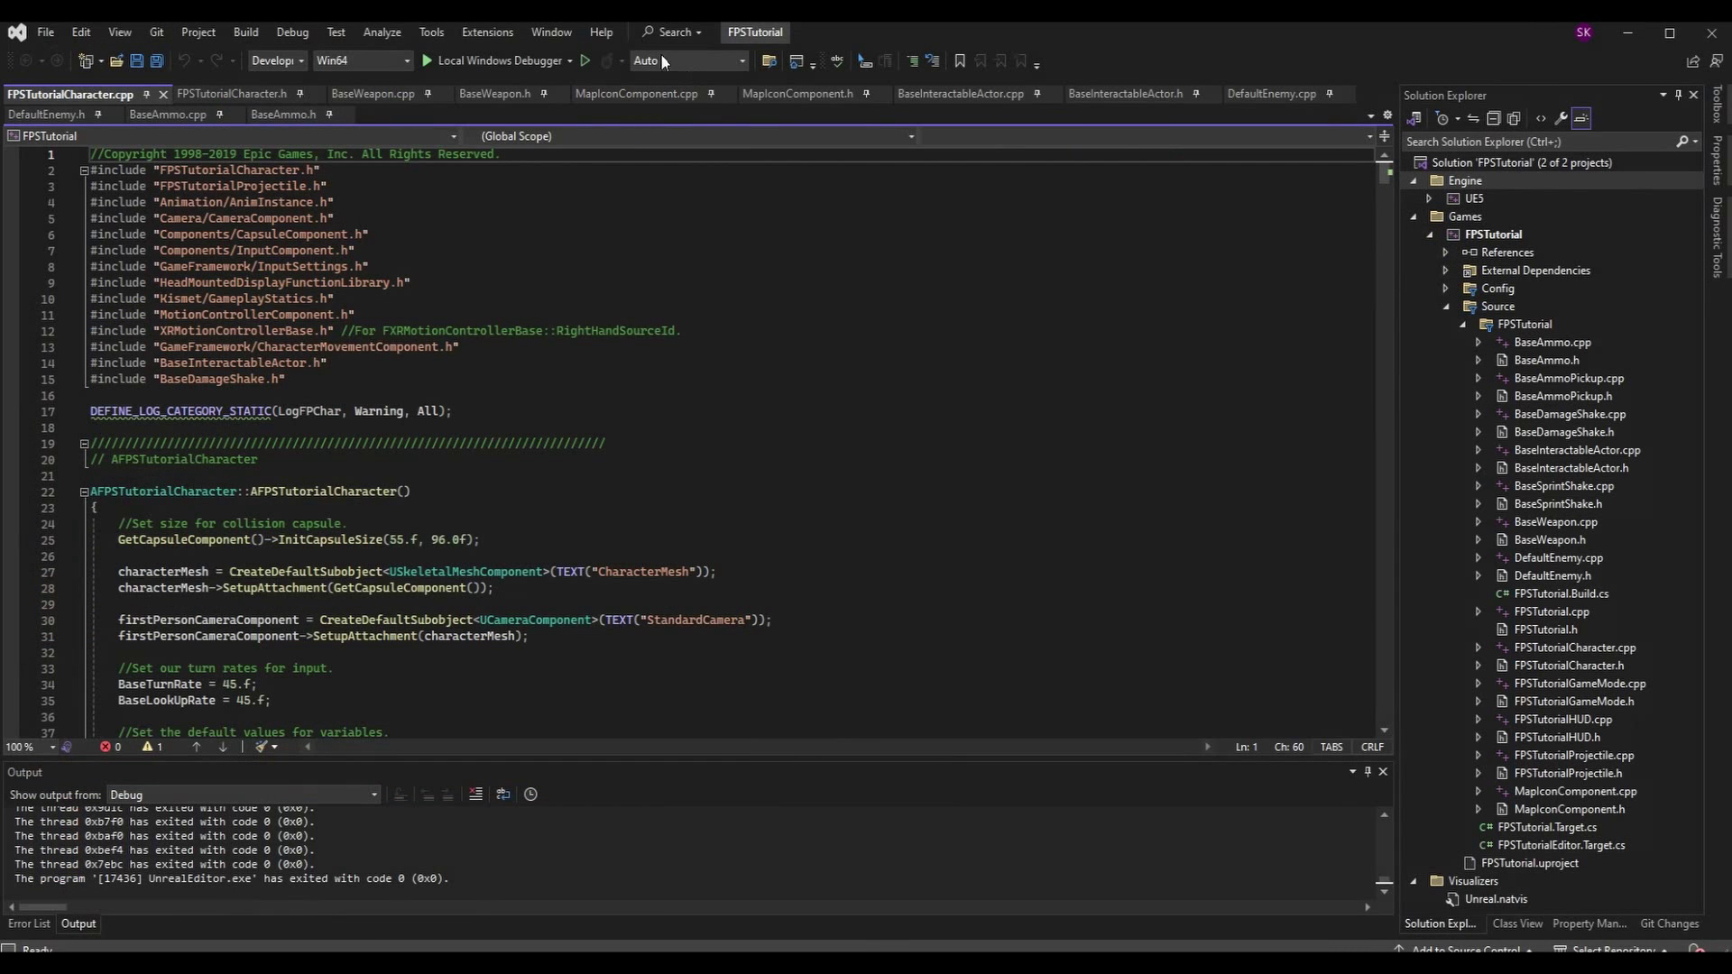
# - Run Local Windows Debugger to build FPSTutorial and relaunch Unreal Editor
pyautogui.click(482, 65)
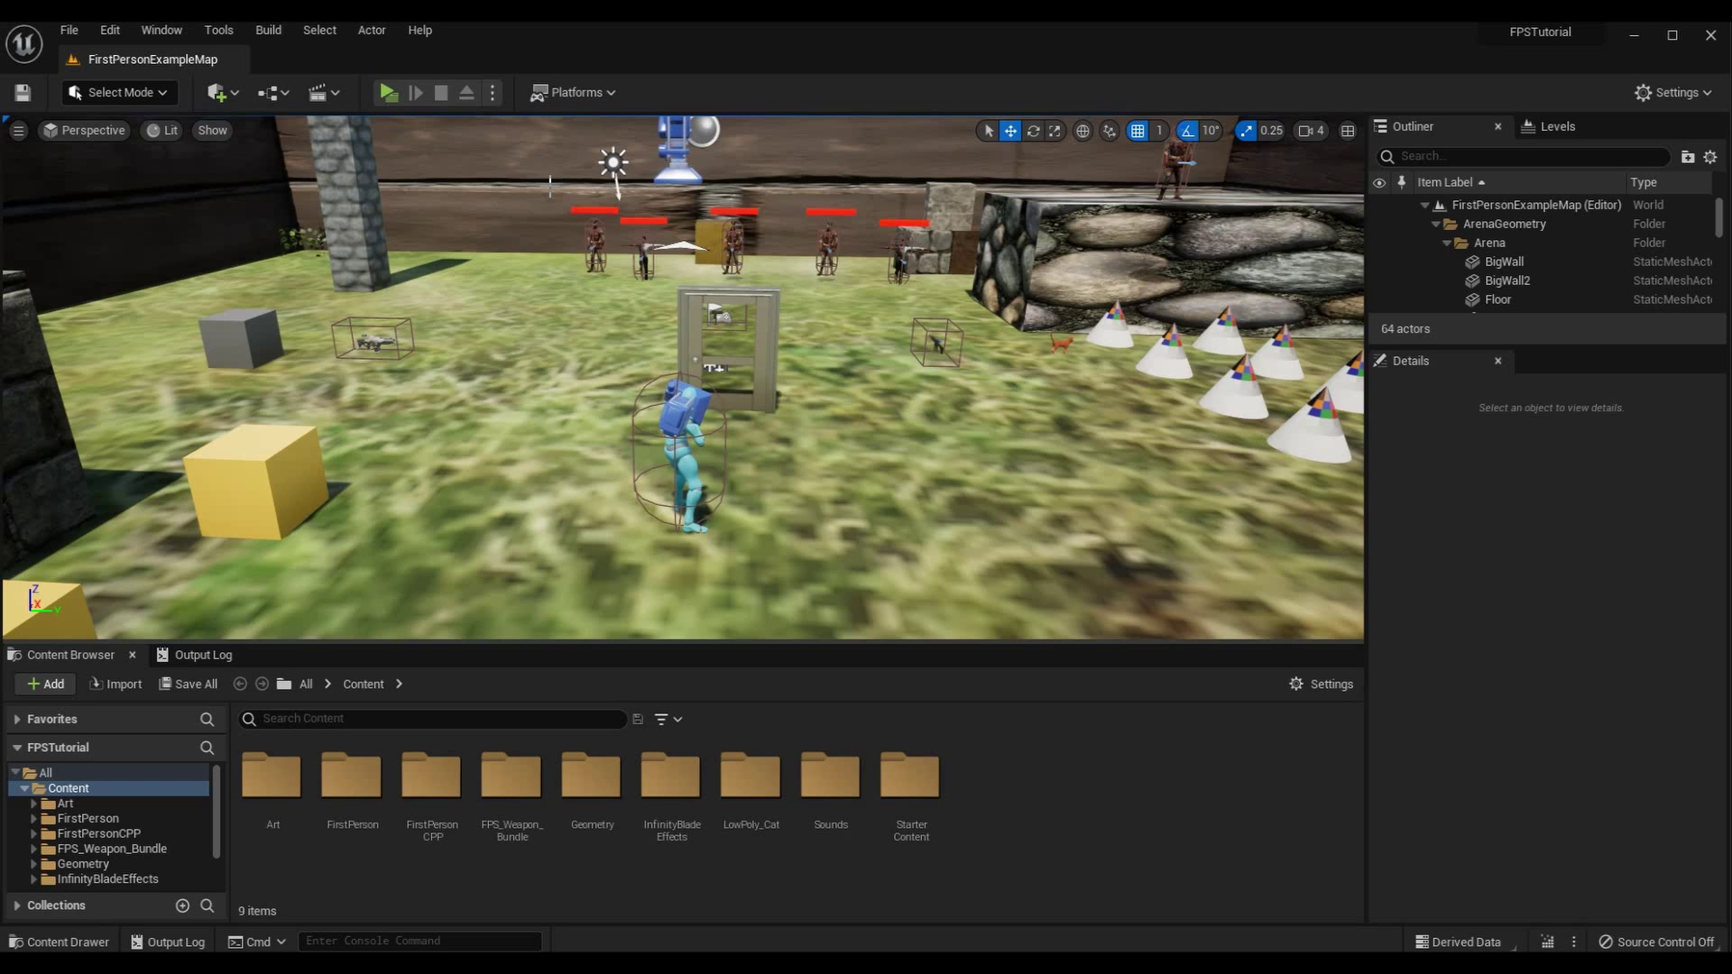
# - Play-test the map, firing the blaster several times and walking forward, then stop with Esc
pyautogui.click(383, 97)
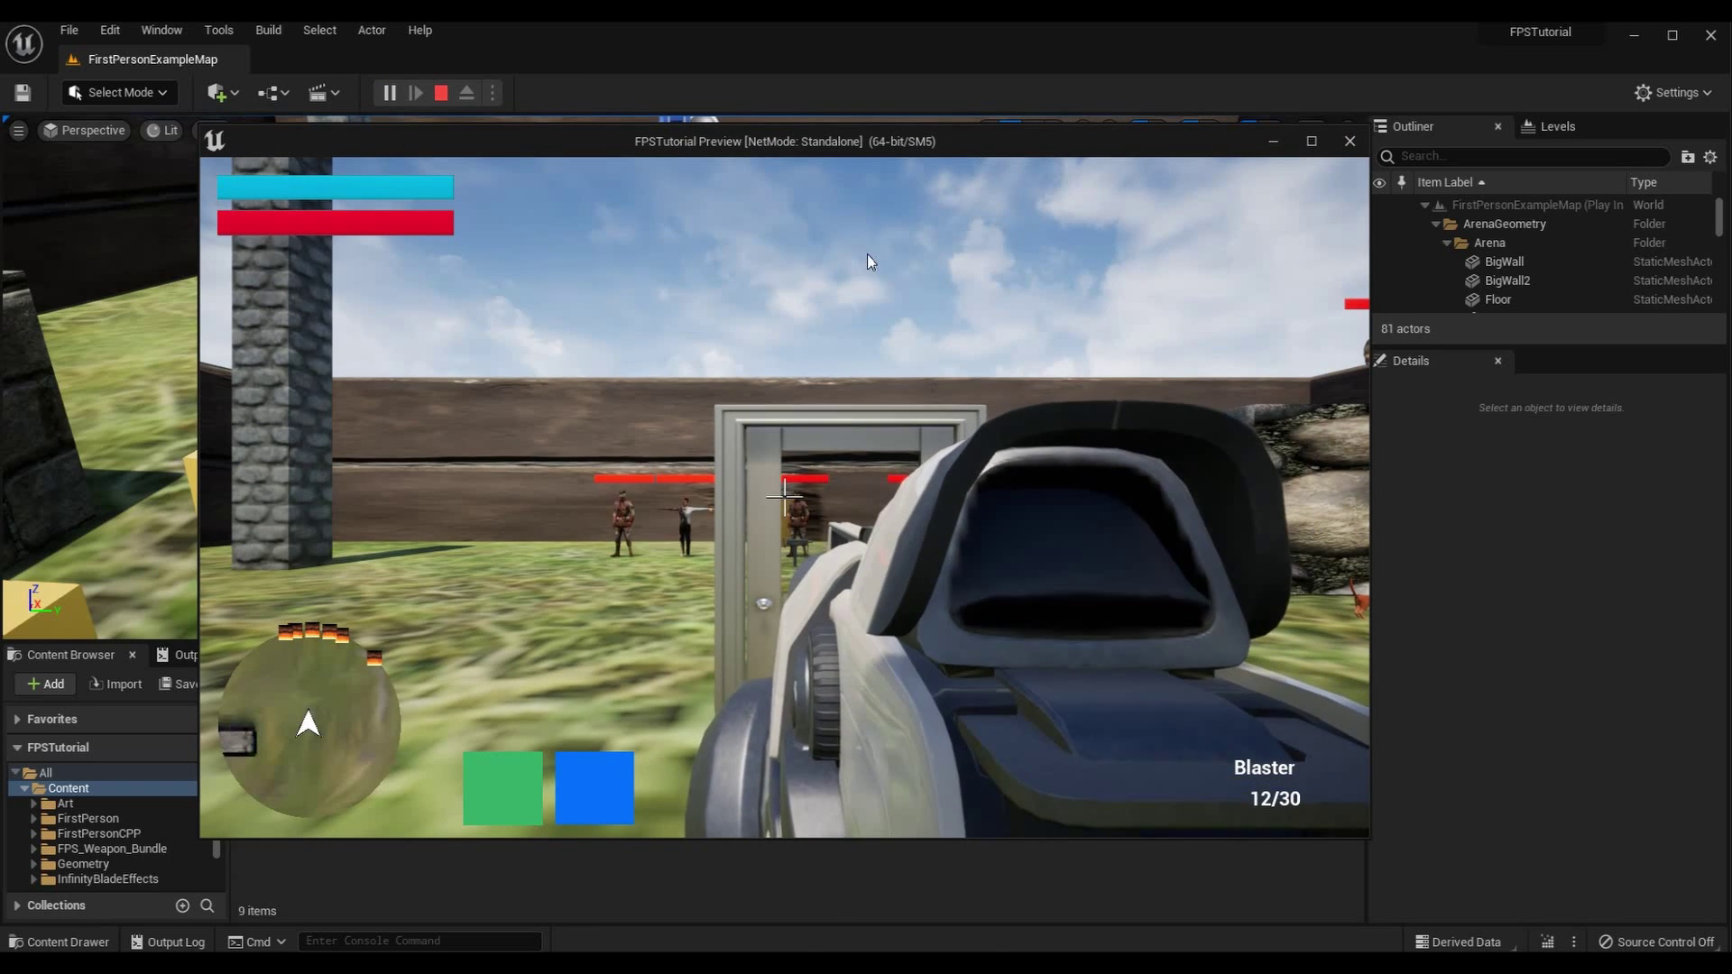
pyautogui.click(869, 263)
pyautogui.click(785, 497)
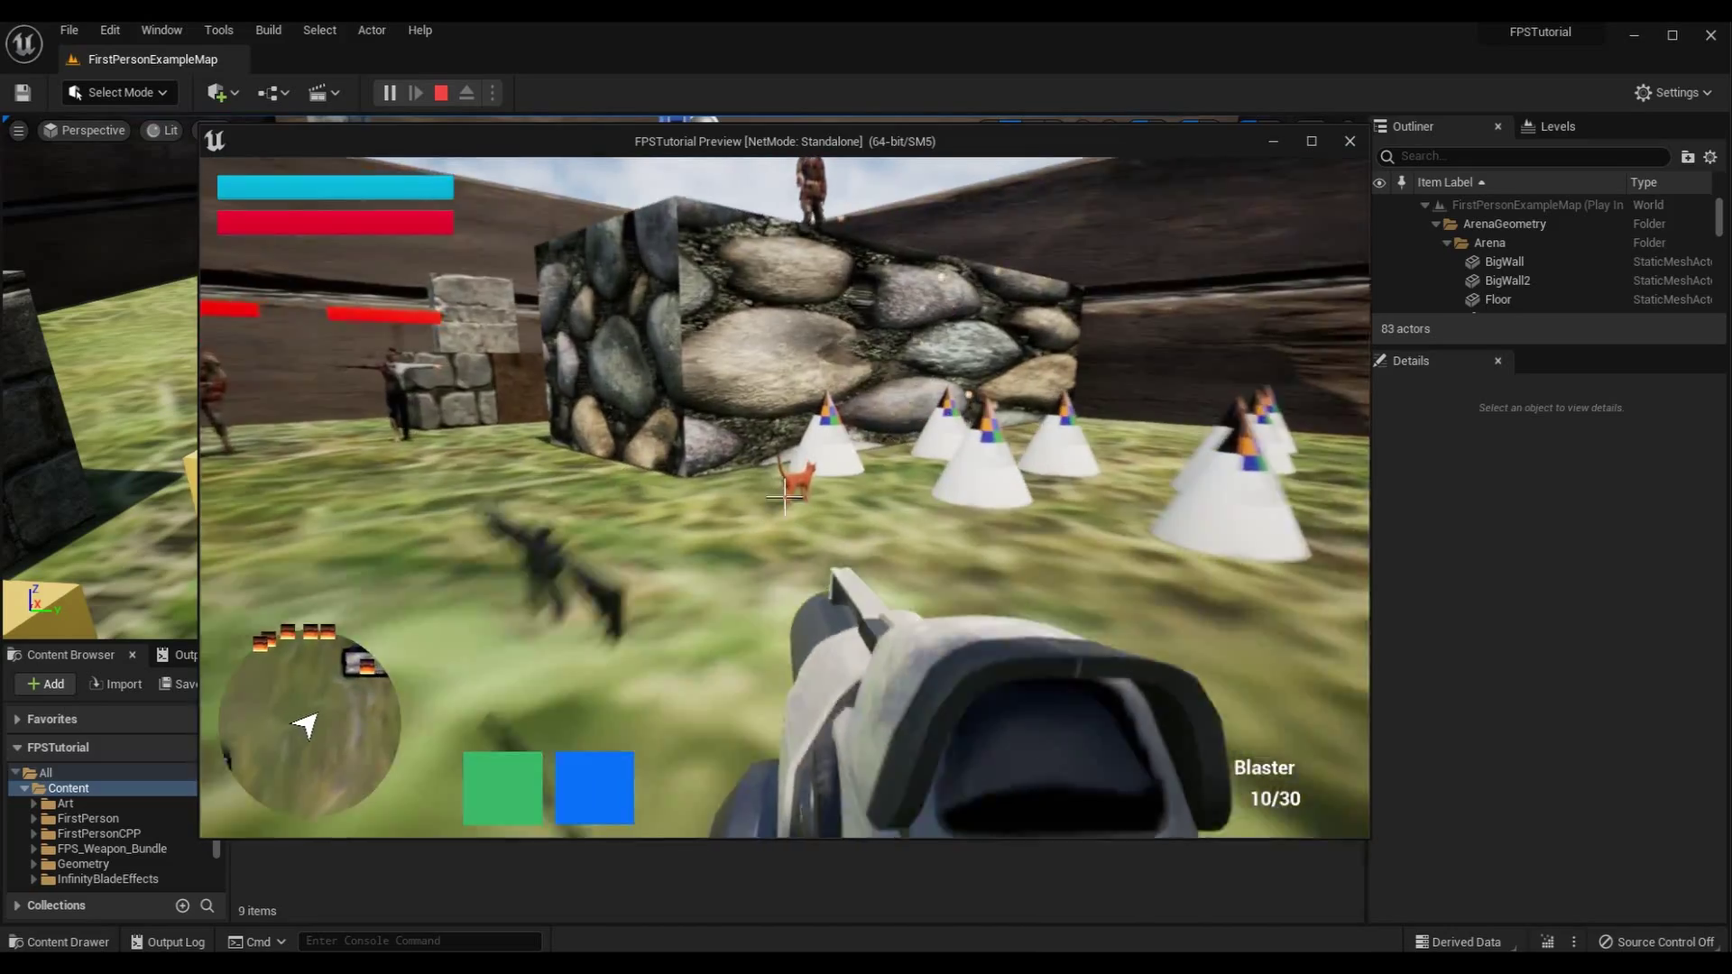
pyautogui.click(784, 497)
pyautogui.click(784, 497)
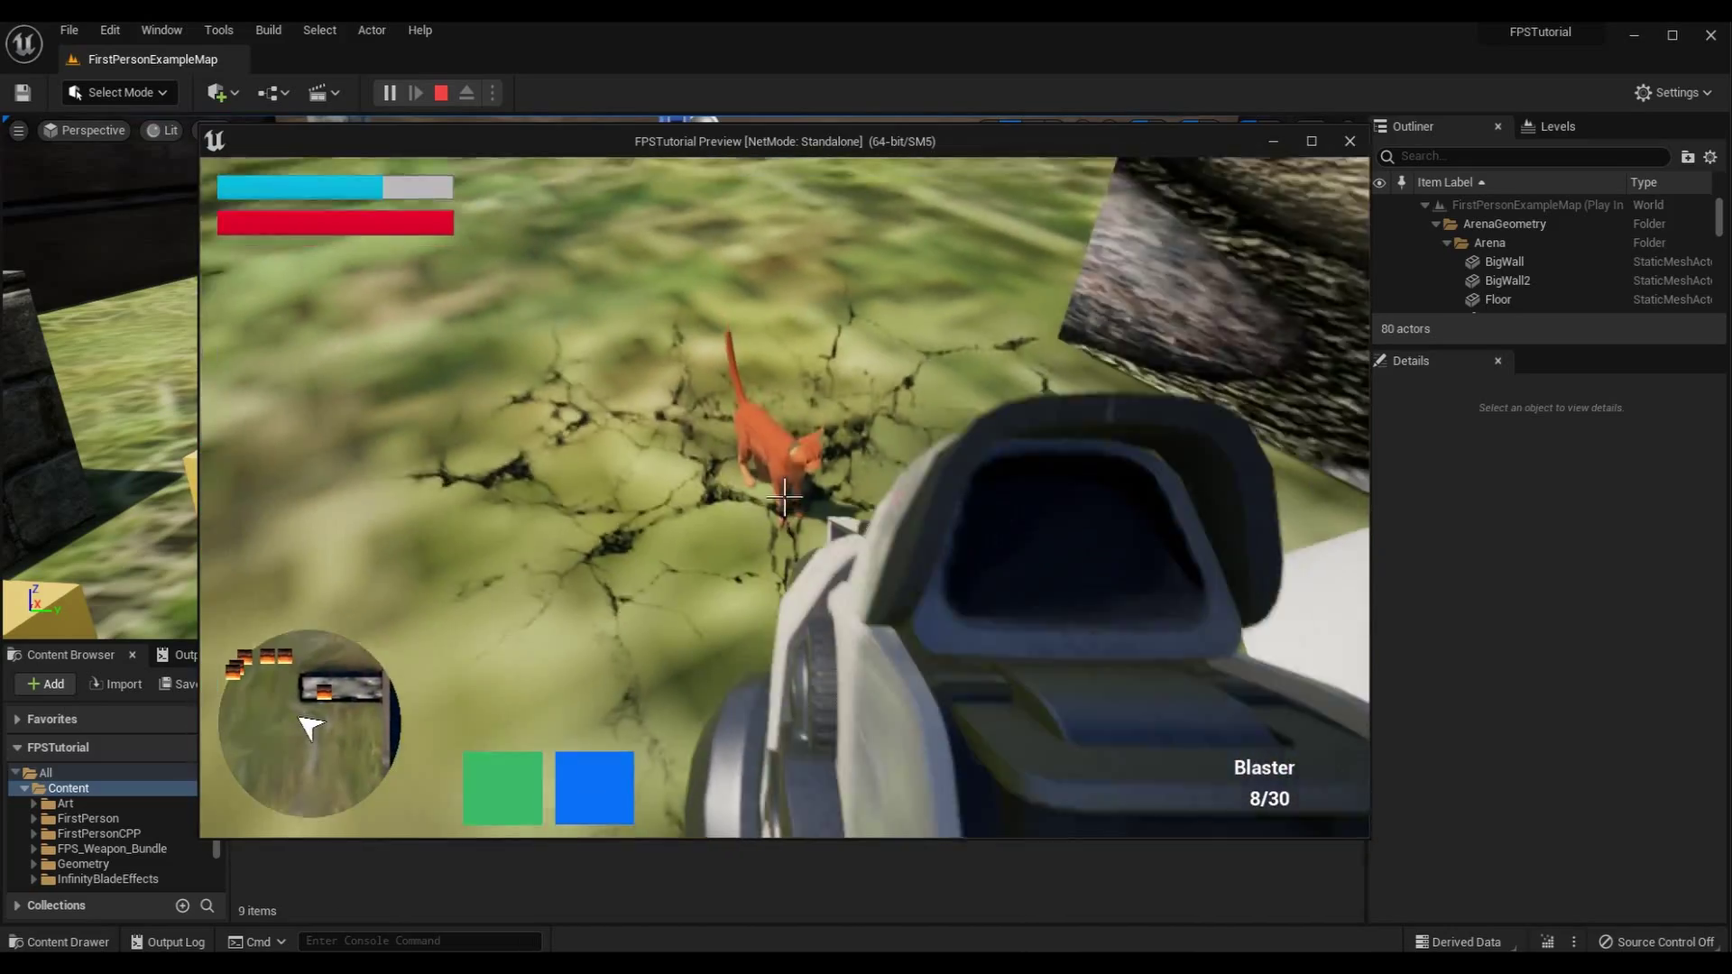
pyautogui.click(785, 497)
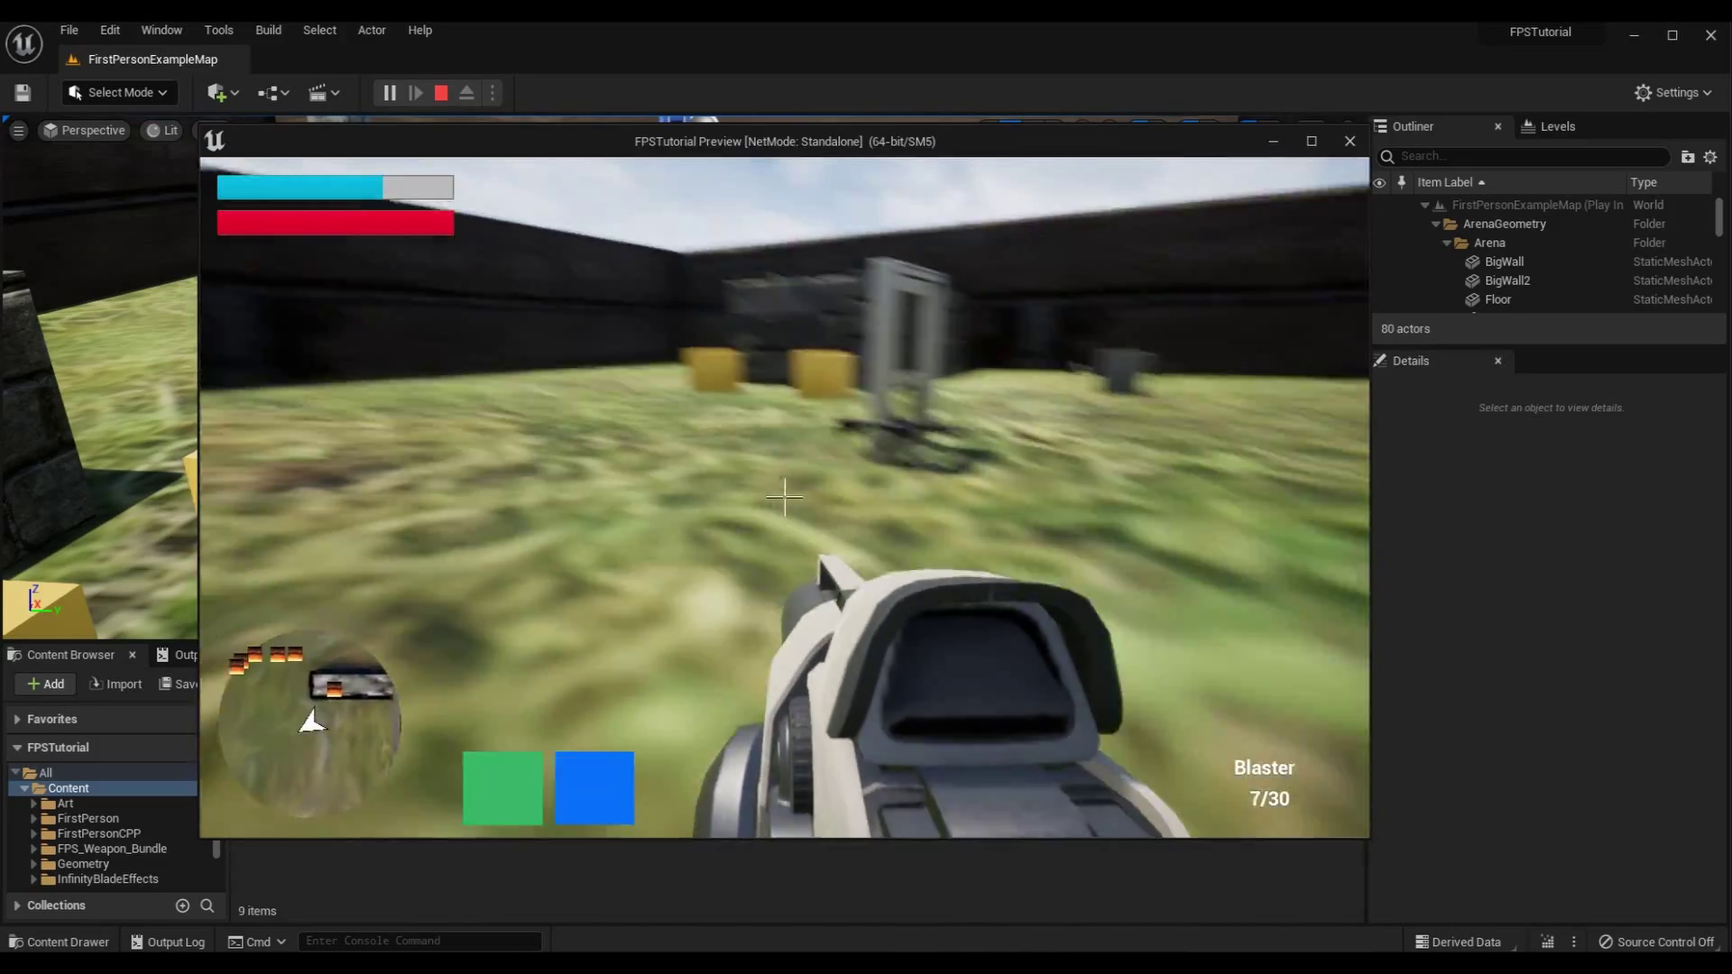
pyautogui.press('w')
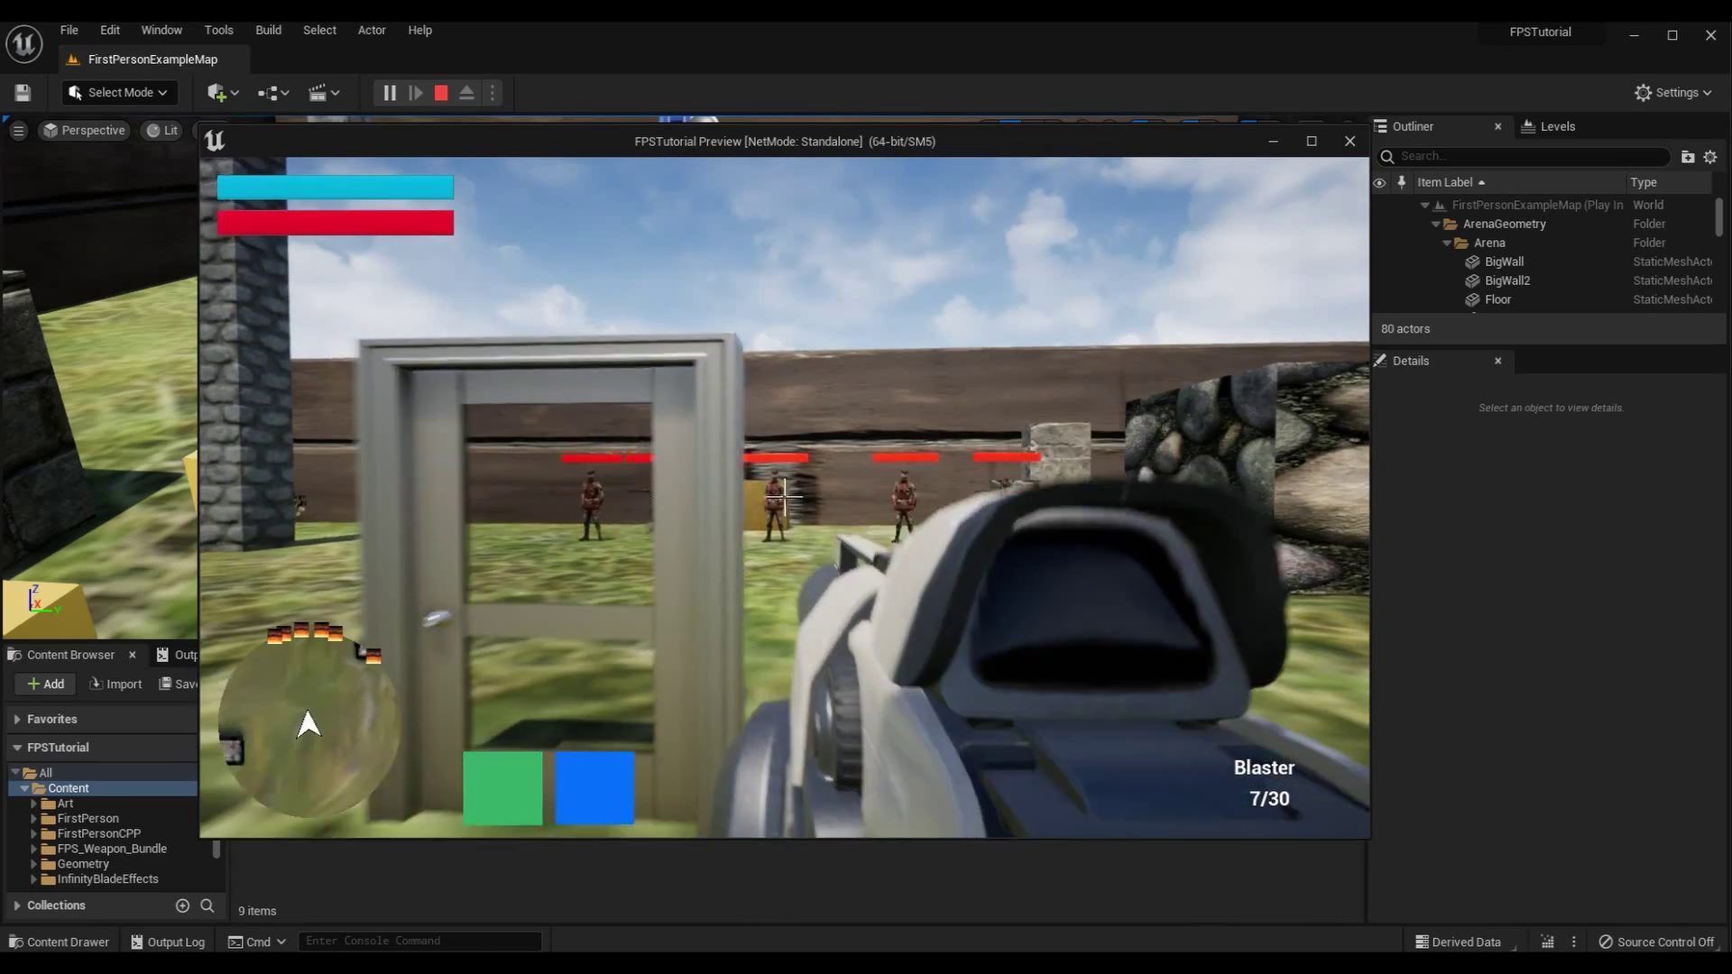
pyautogui.press('Escape')
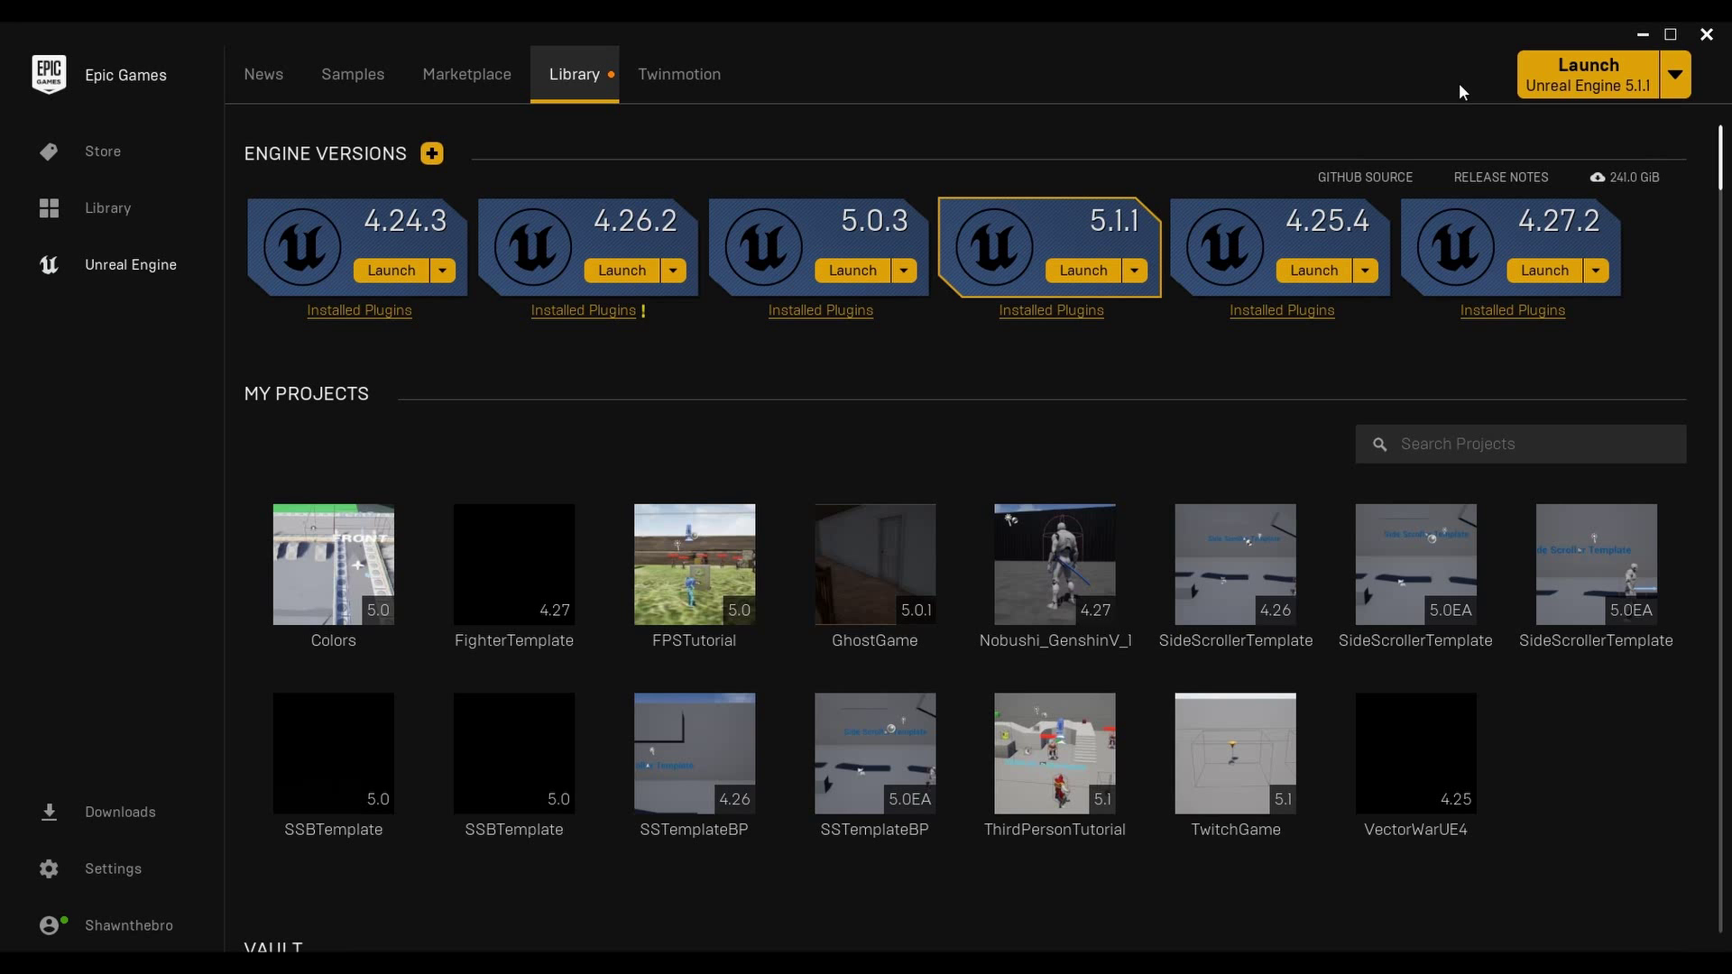
# - Scroll the Library down past My Projects to the Vault's "ArchViz" Explorer item
pyautogui.scroll(-7, 1069, 430)
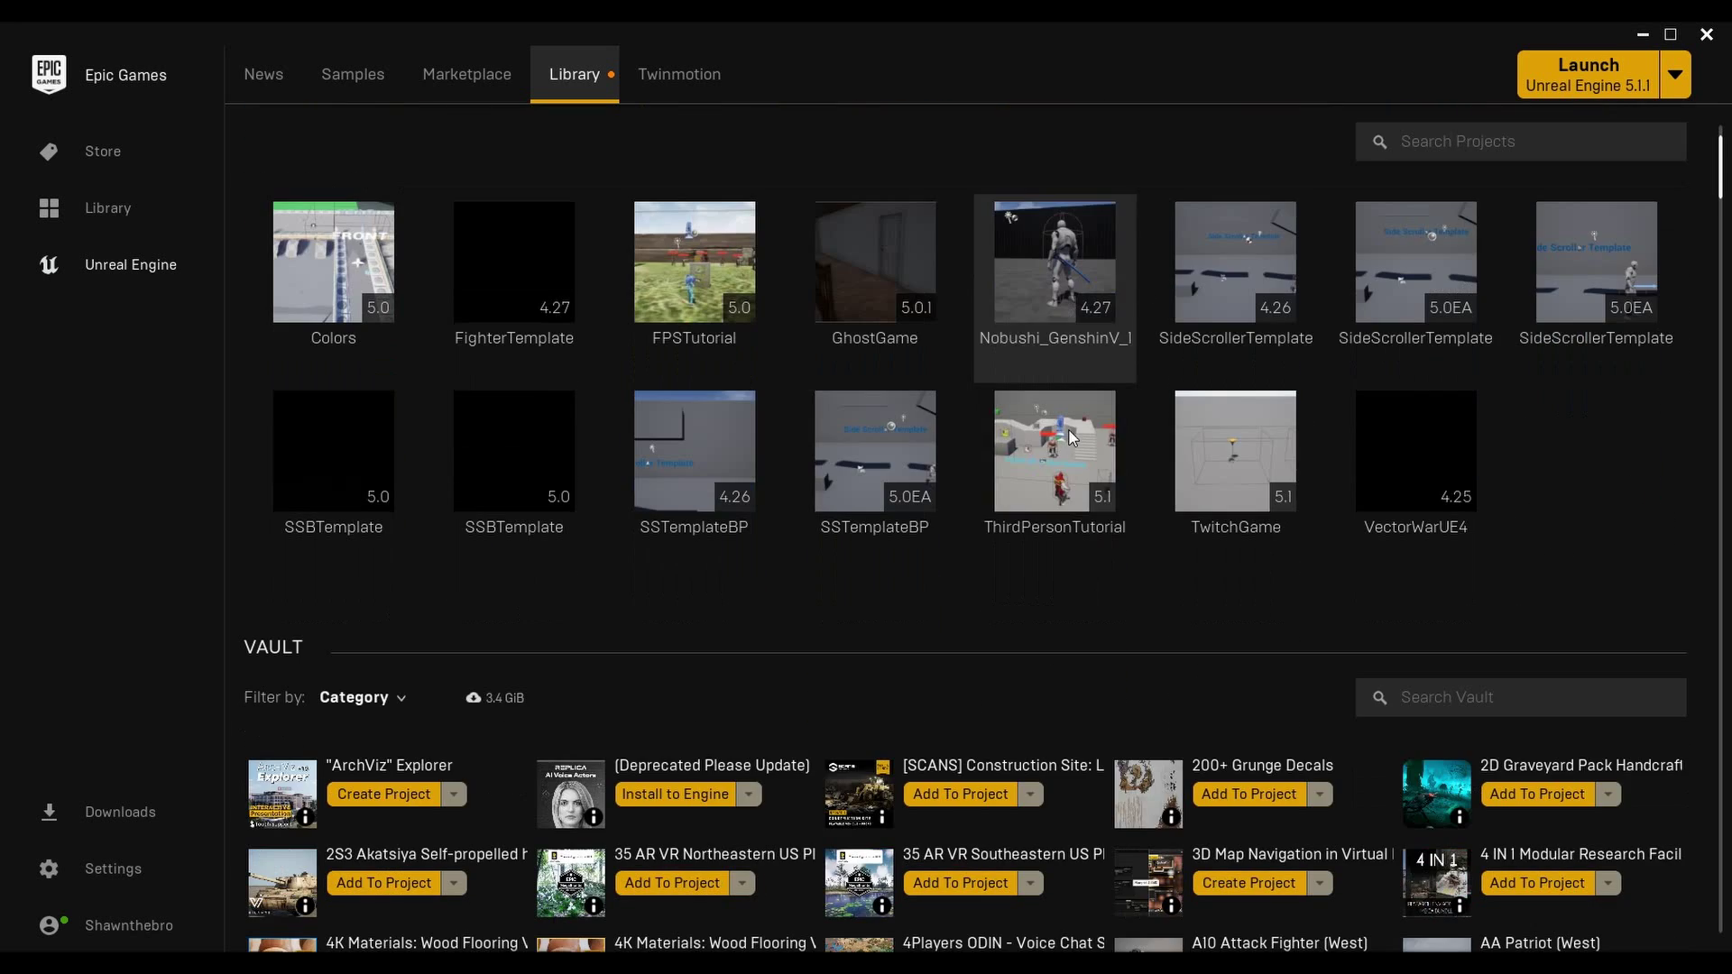
pyautogui.scroll(-3, 586, 637)
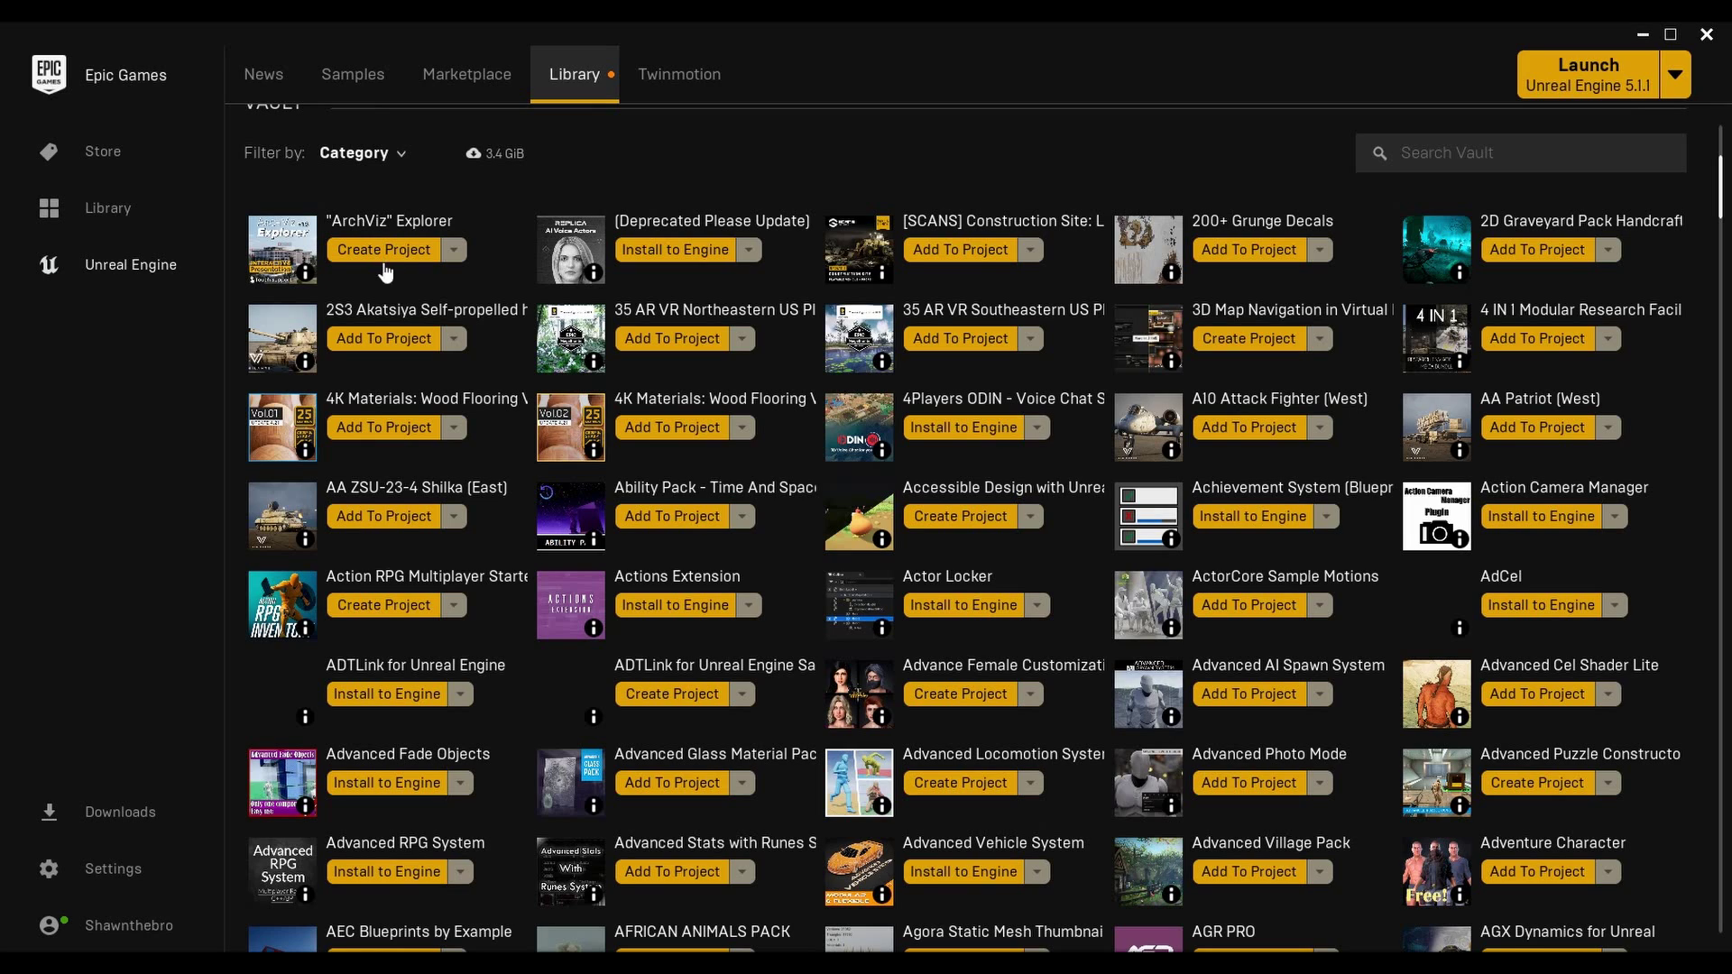
# - Create a project from "ArchViz" Explorer, setting its folder to D:\Programming\ProgrammingProjects\Unreal Projects
pyautogui.click(398, 256)
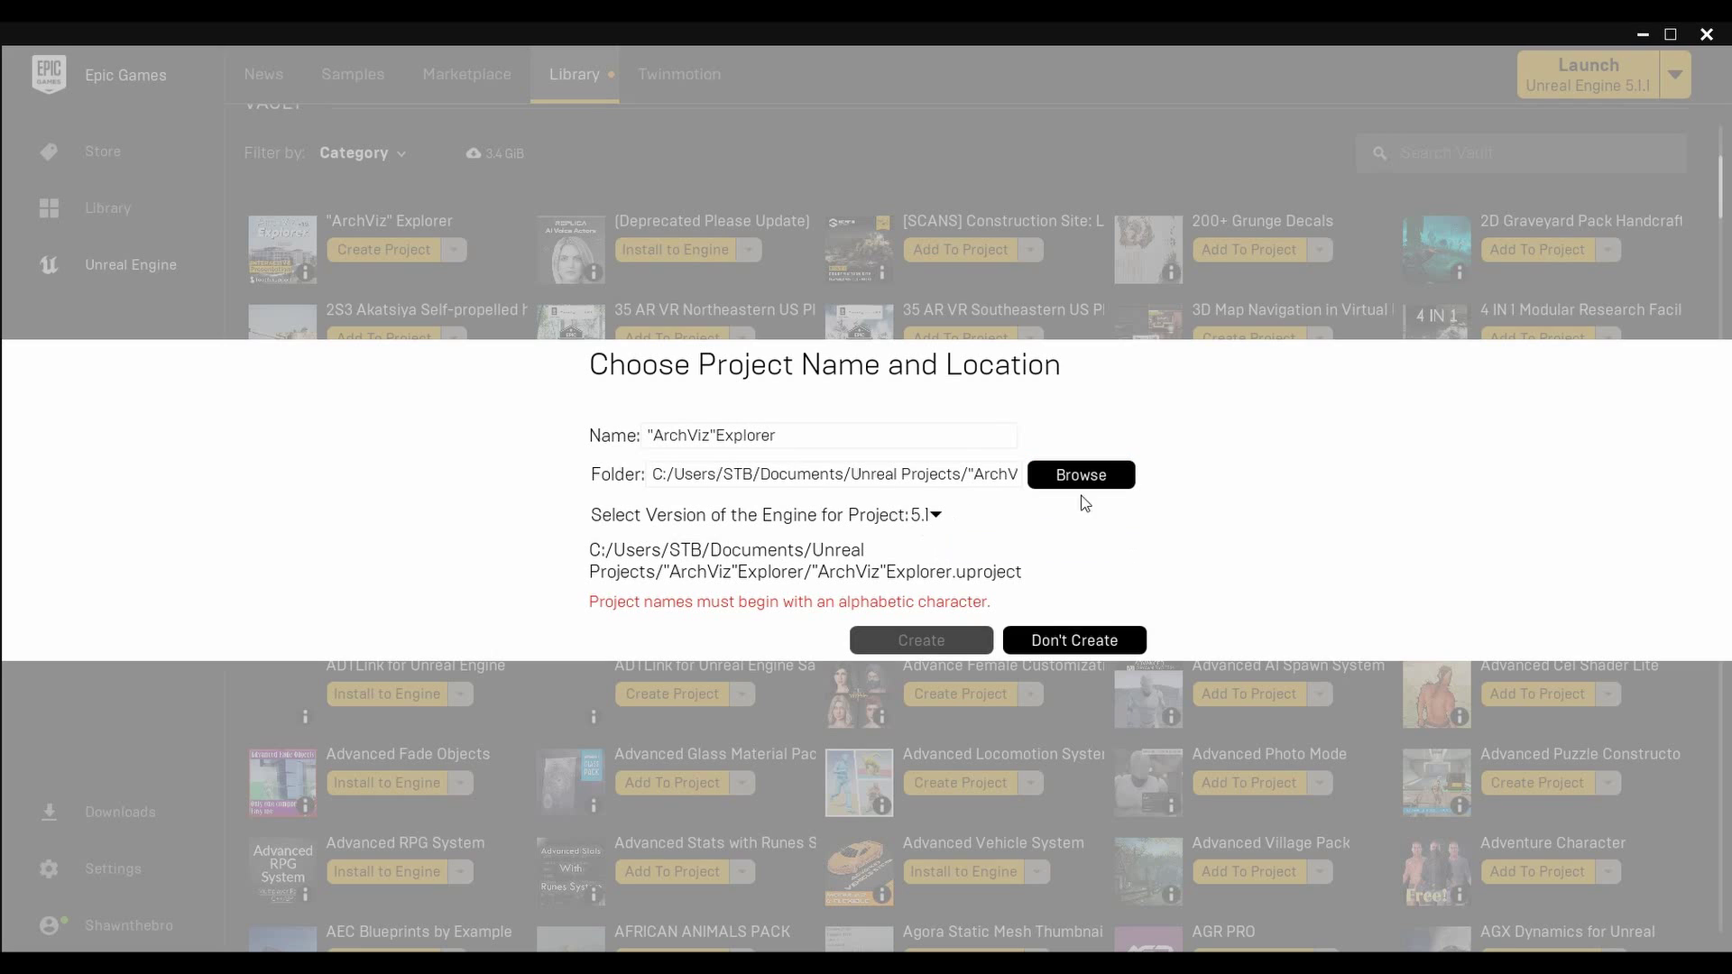
pyautogui.click(1110, 492)
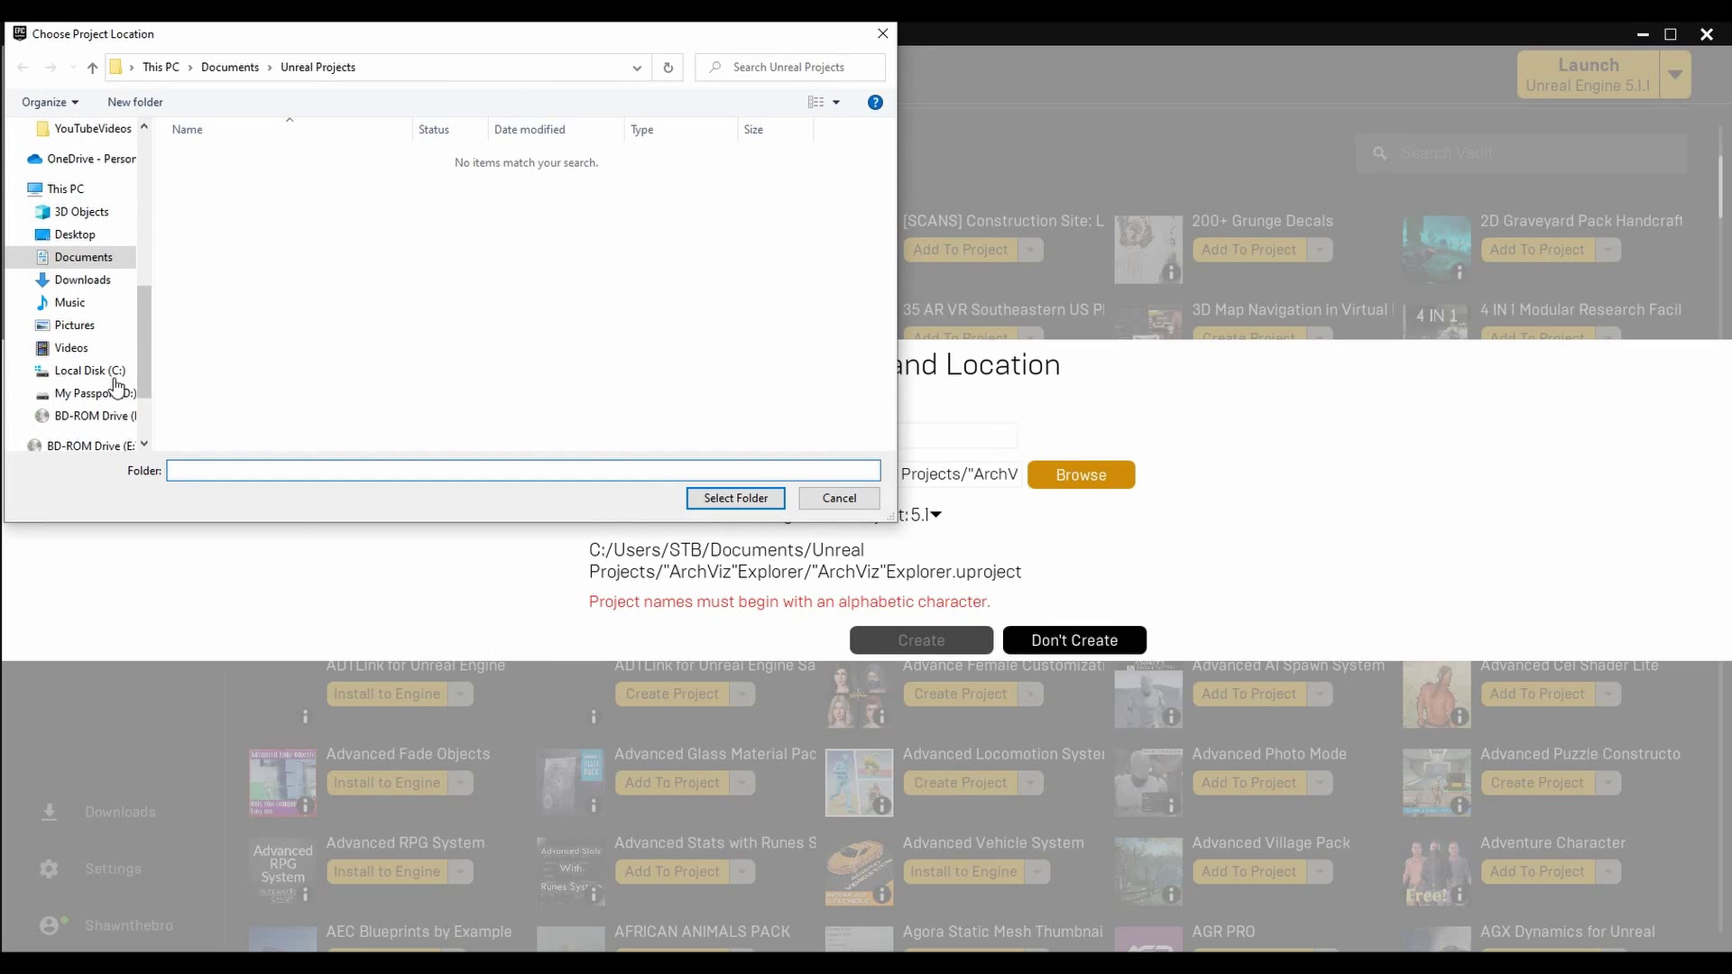
pyautogui.click(90, 393)
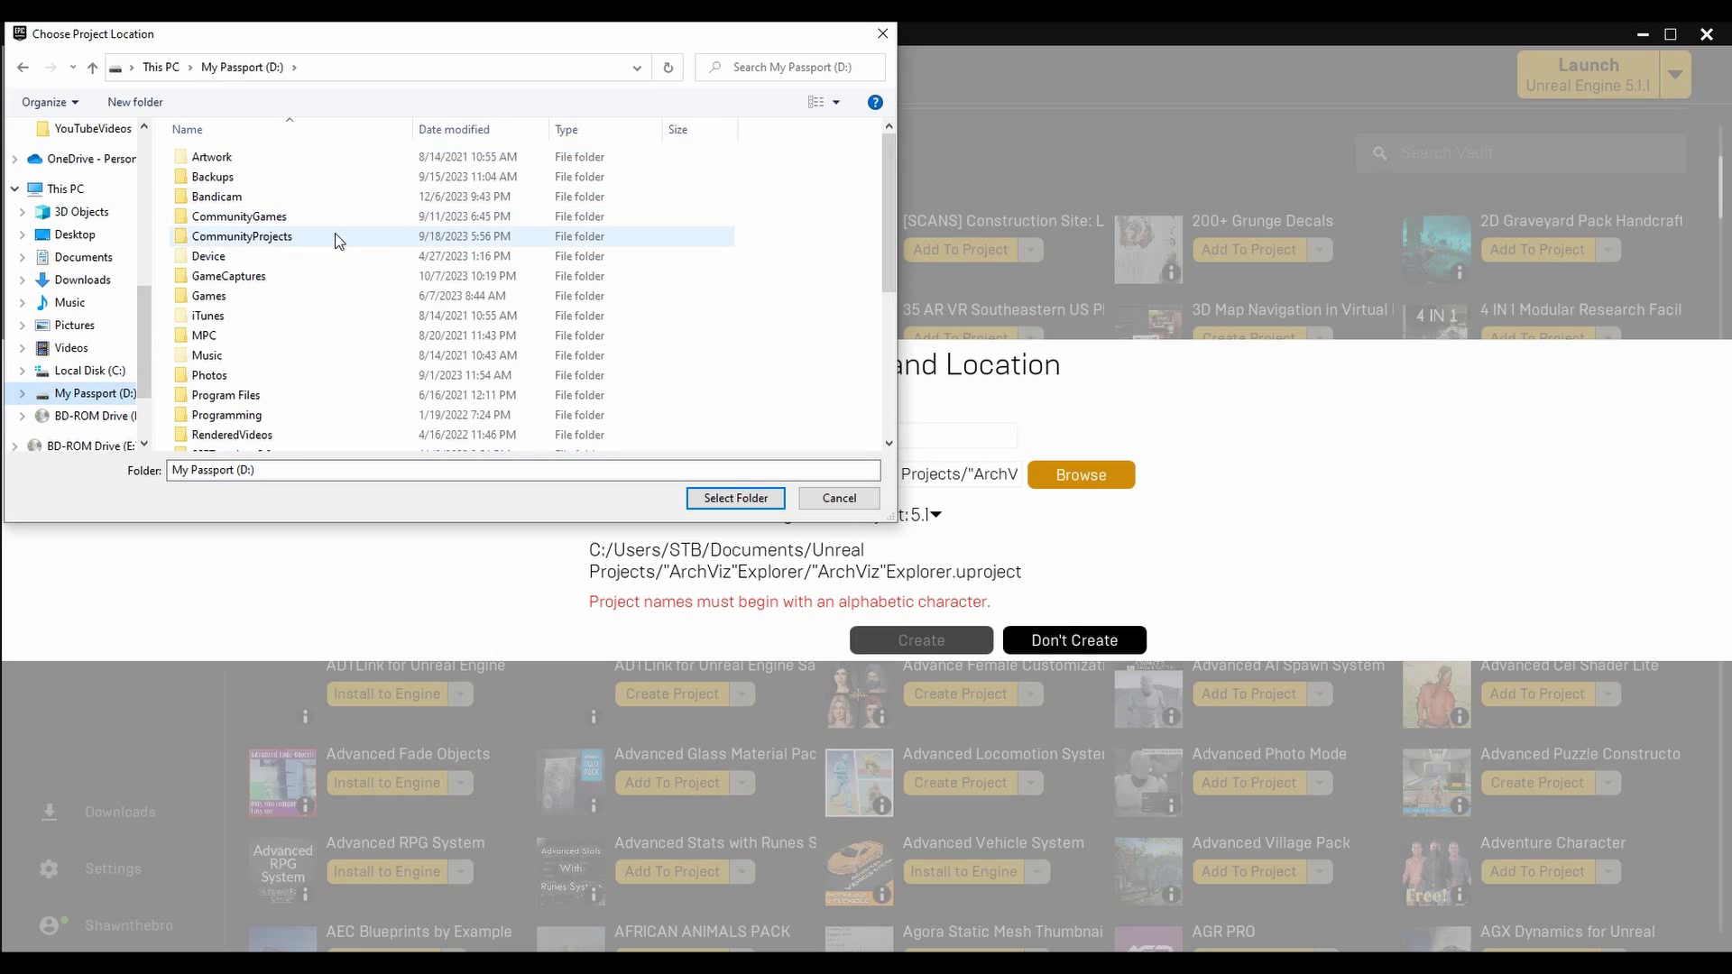
pyautogui.scroll(-5, 335, 245)
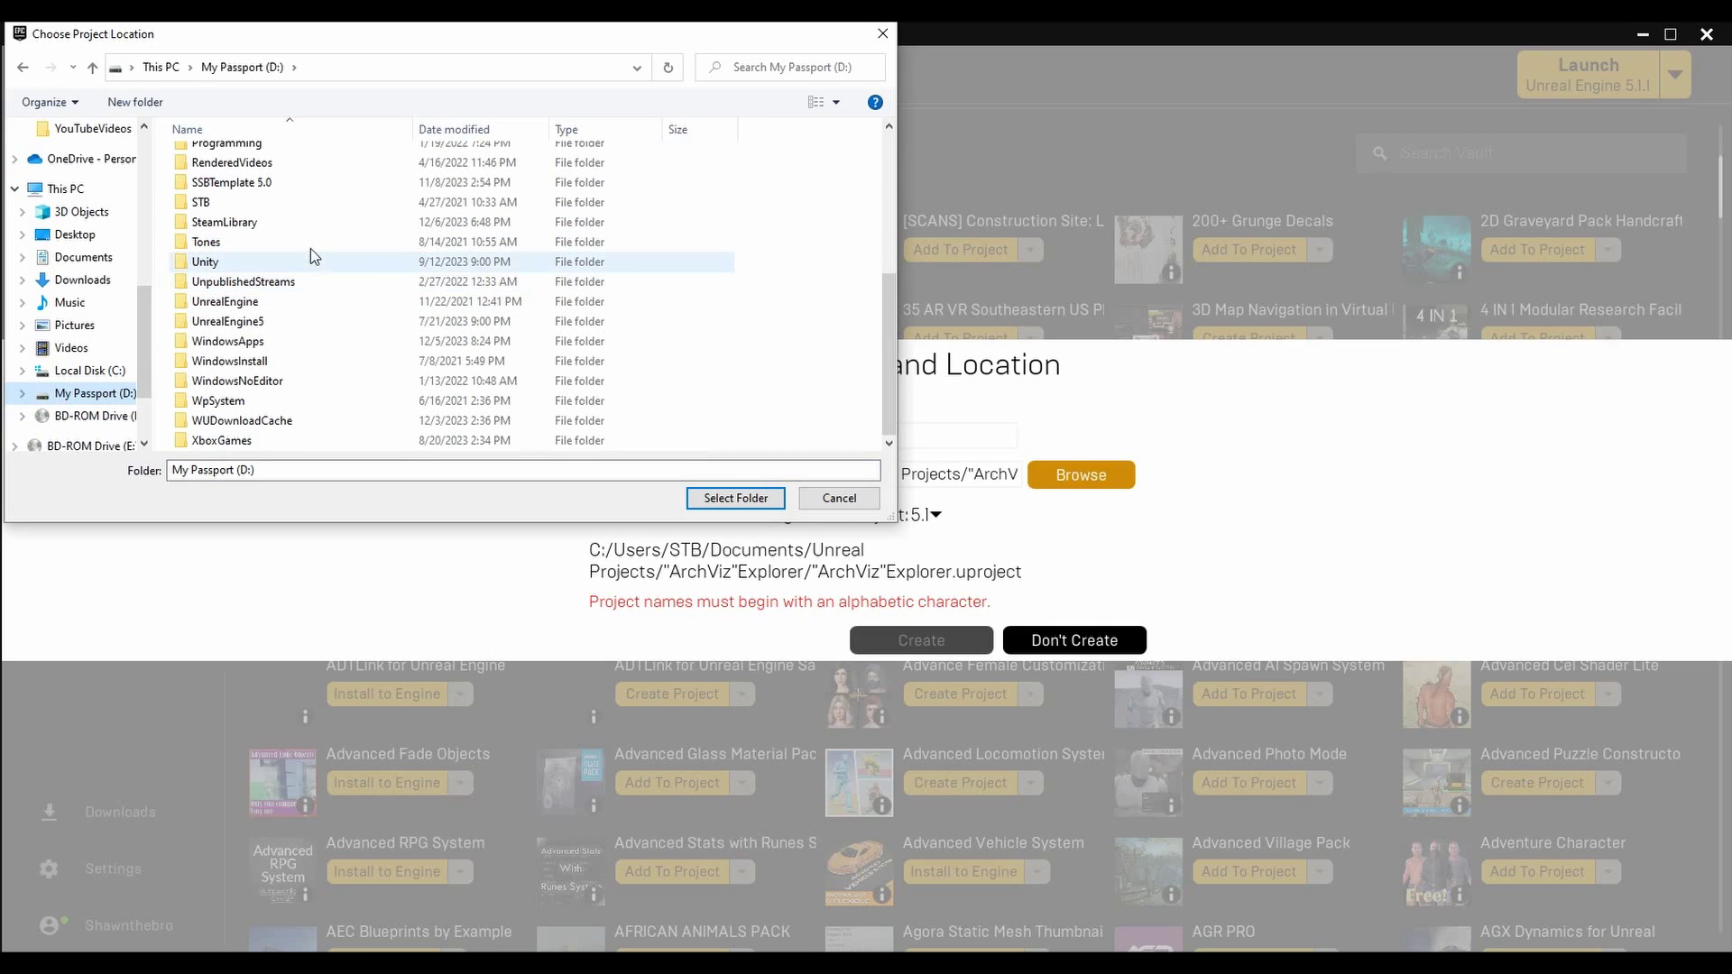
pyautogui.doubleClick(334, 146)
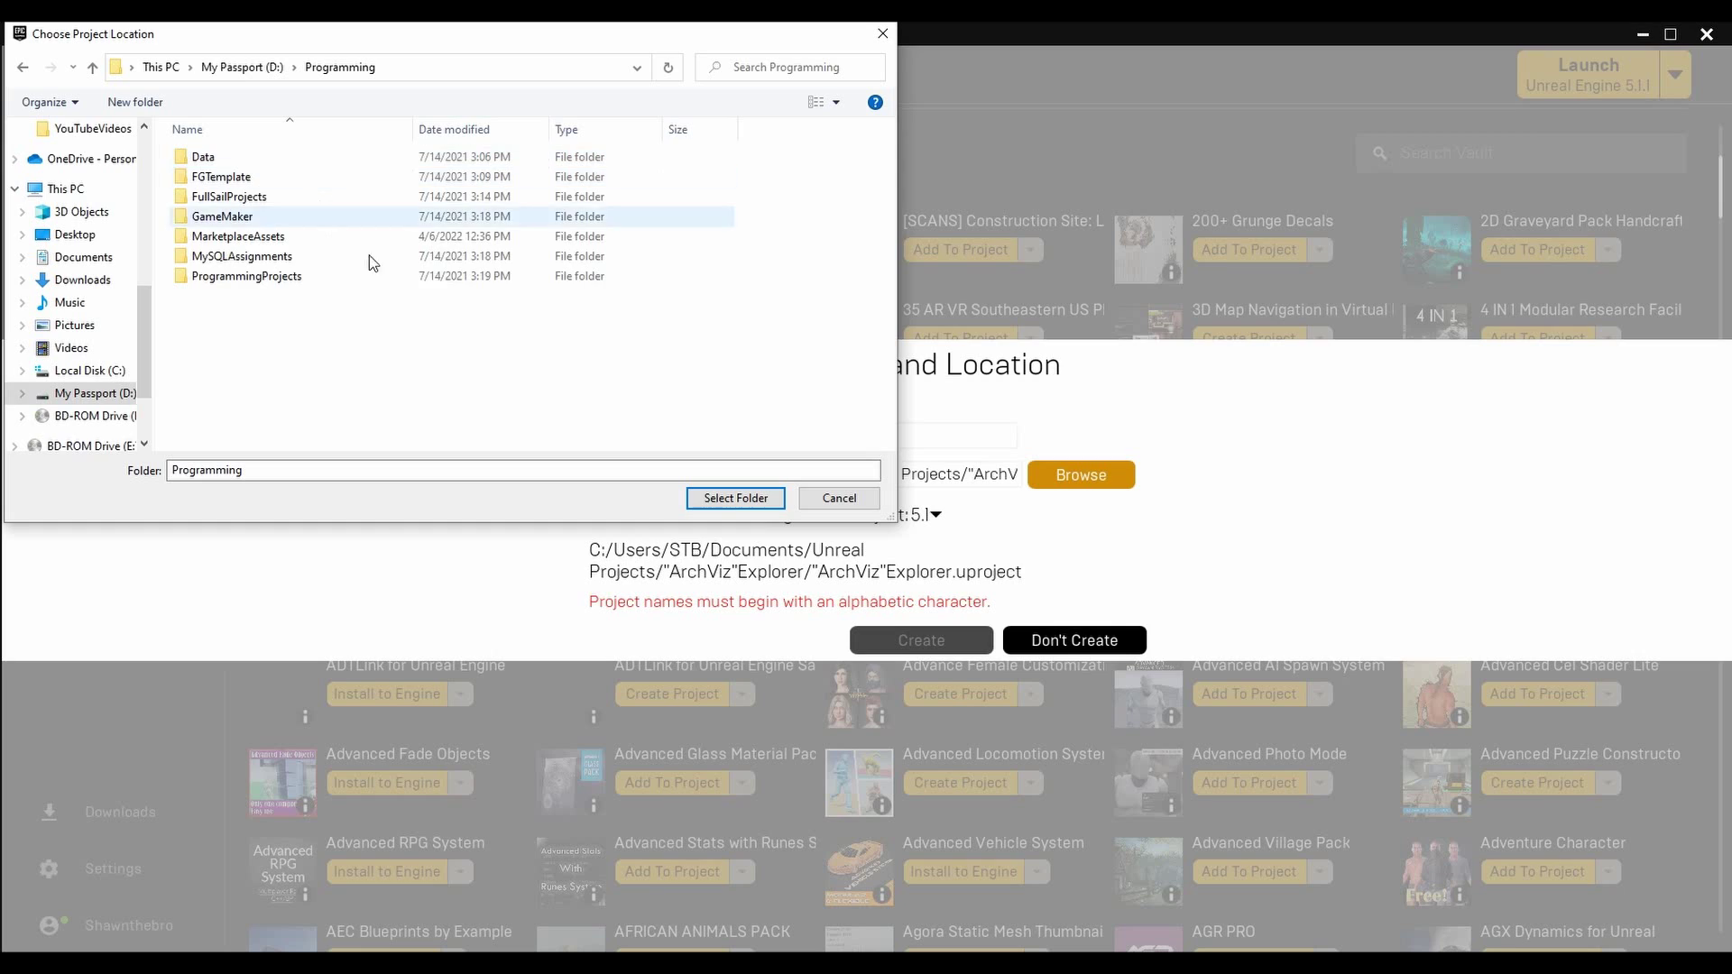
pyautogui.rightClick(343, 353)
pyautogui.doubleClick(268, 277)
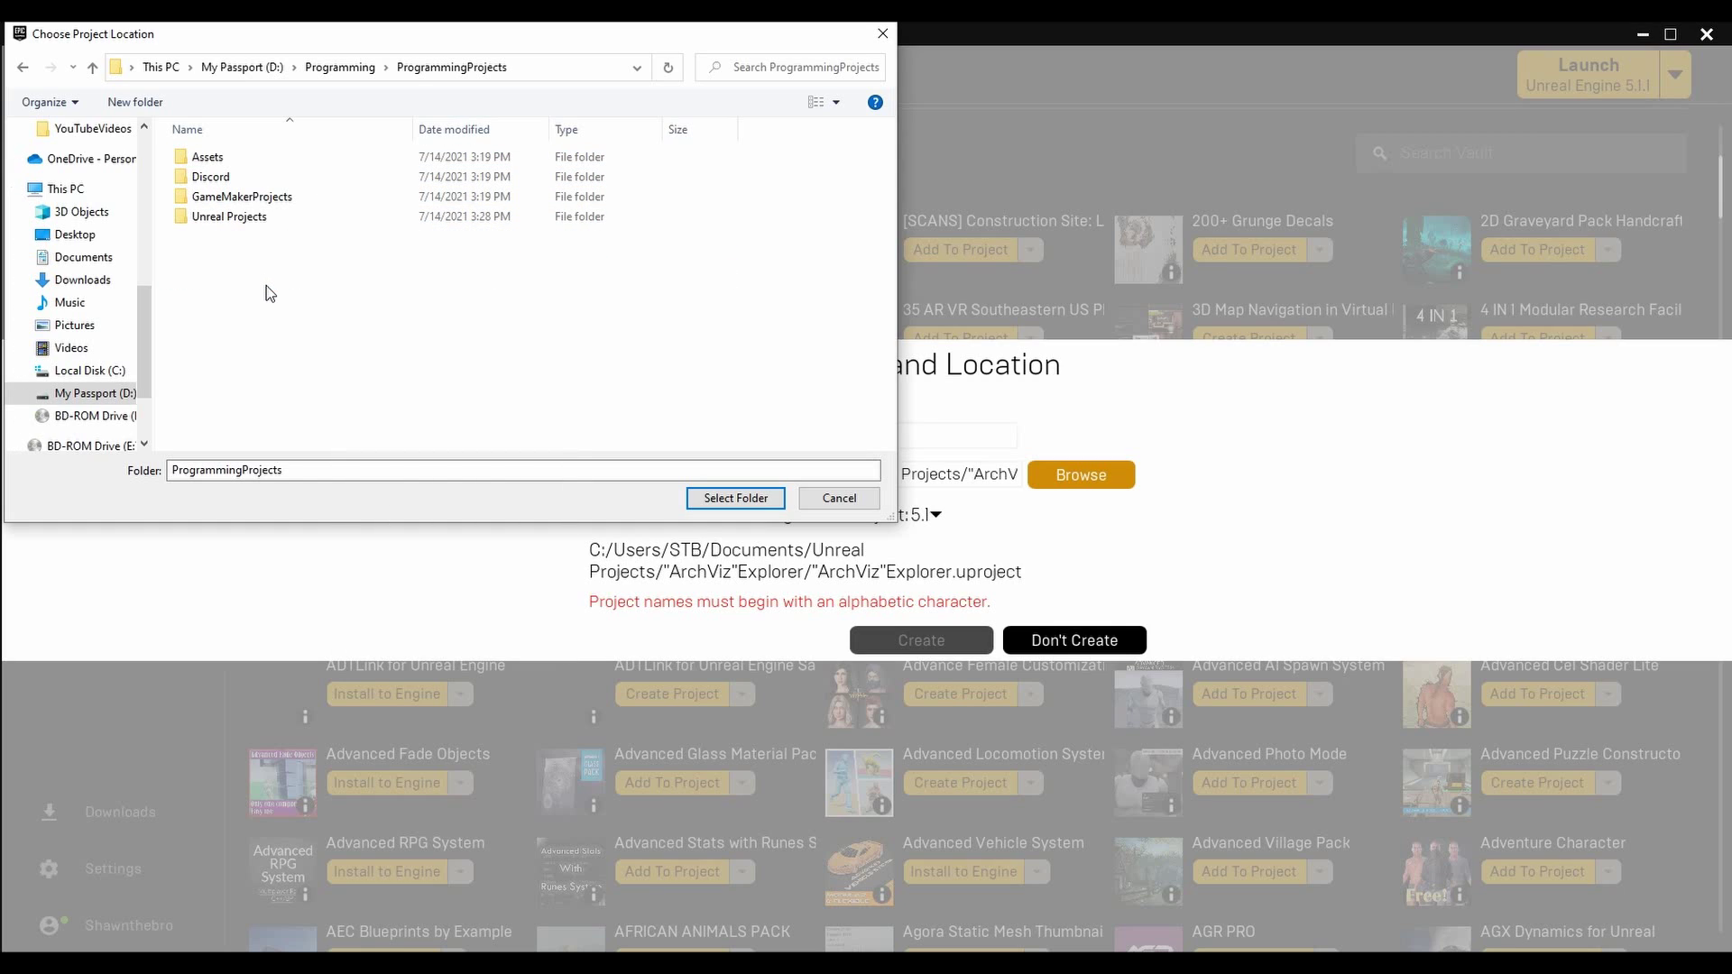
pyautogui.doubleClick(306, 218)
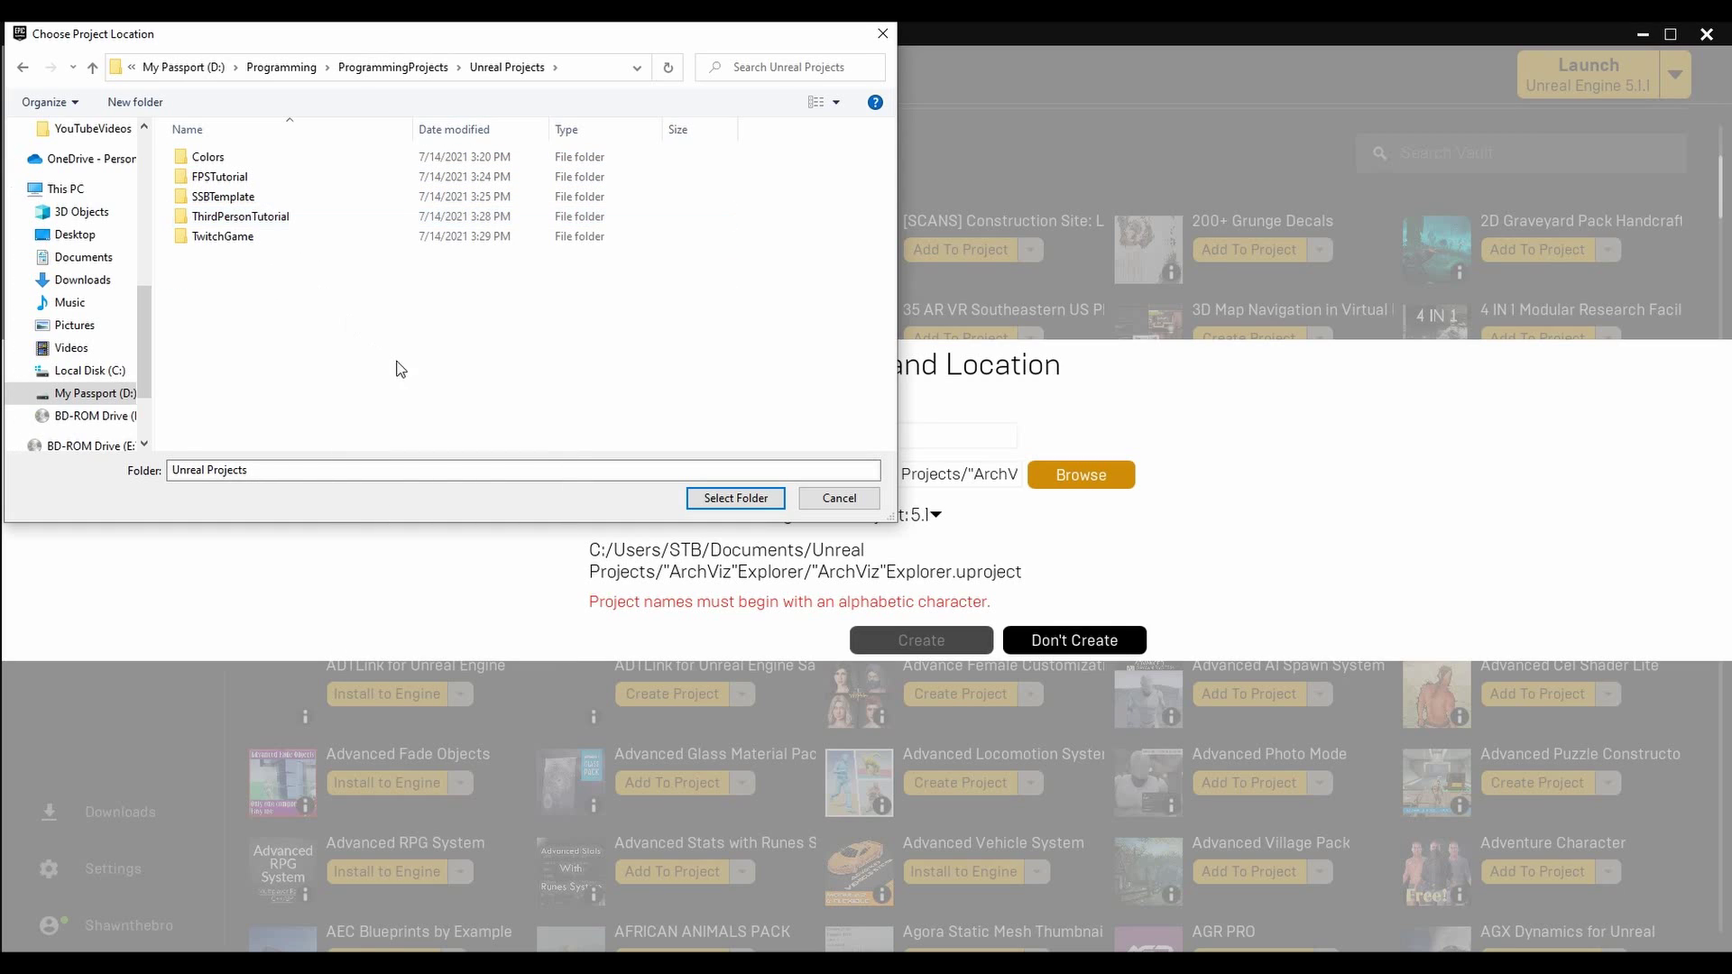
pyautogui.rightClick(362, 321)
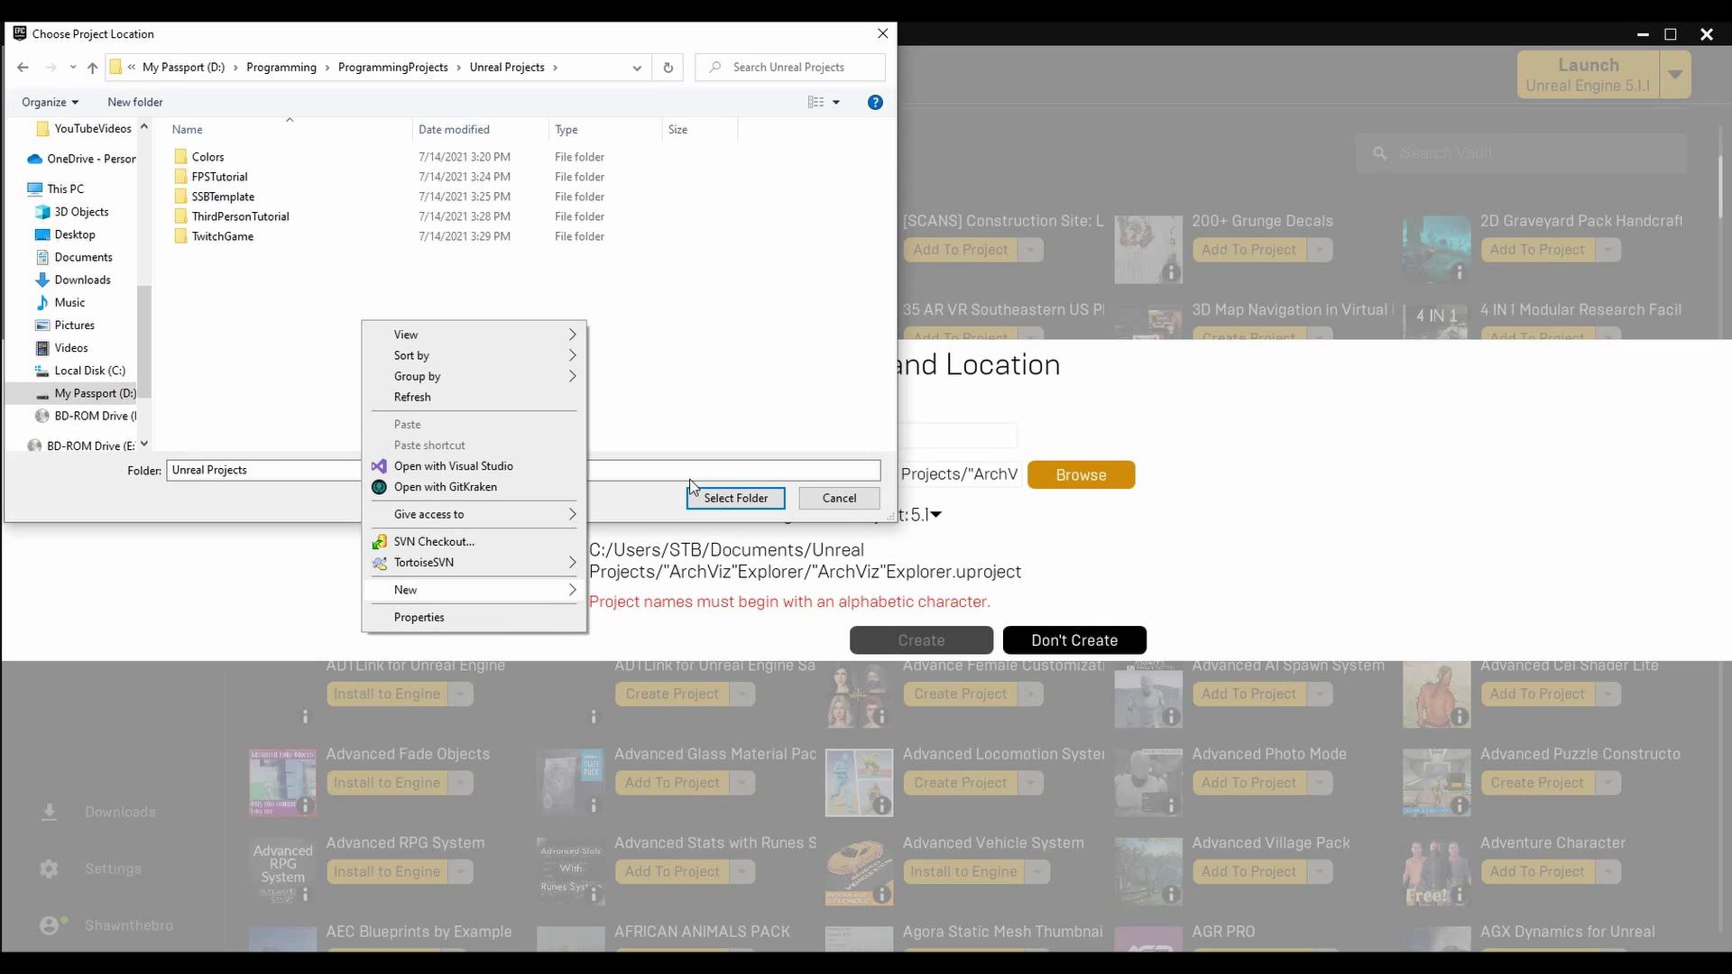
pyautogui.click(696, 328)
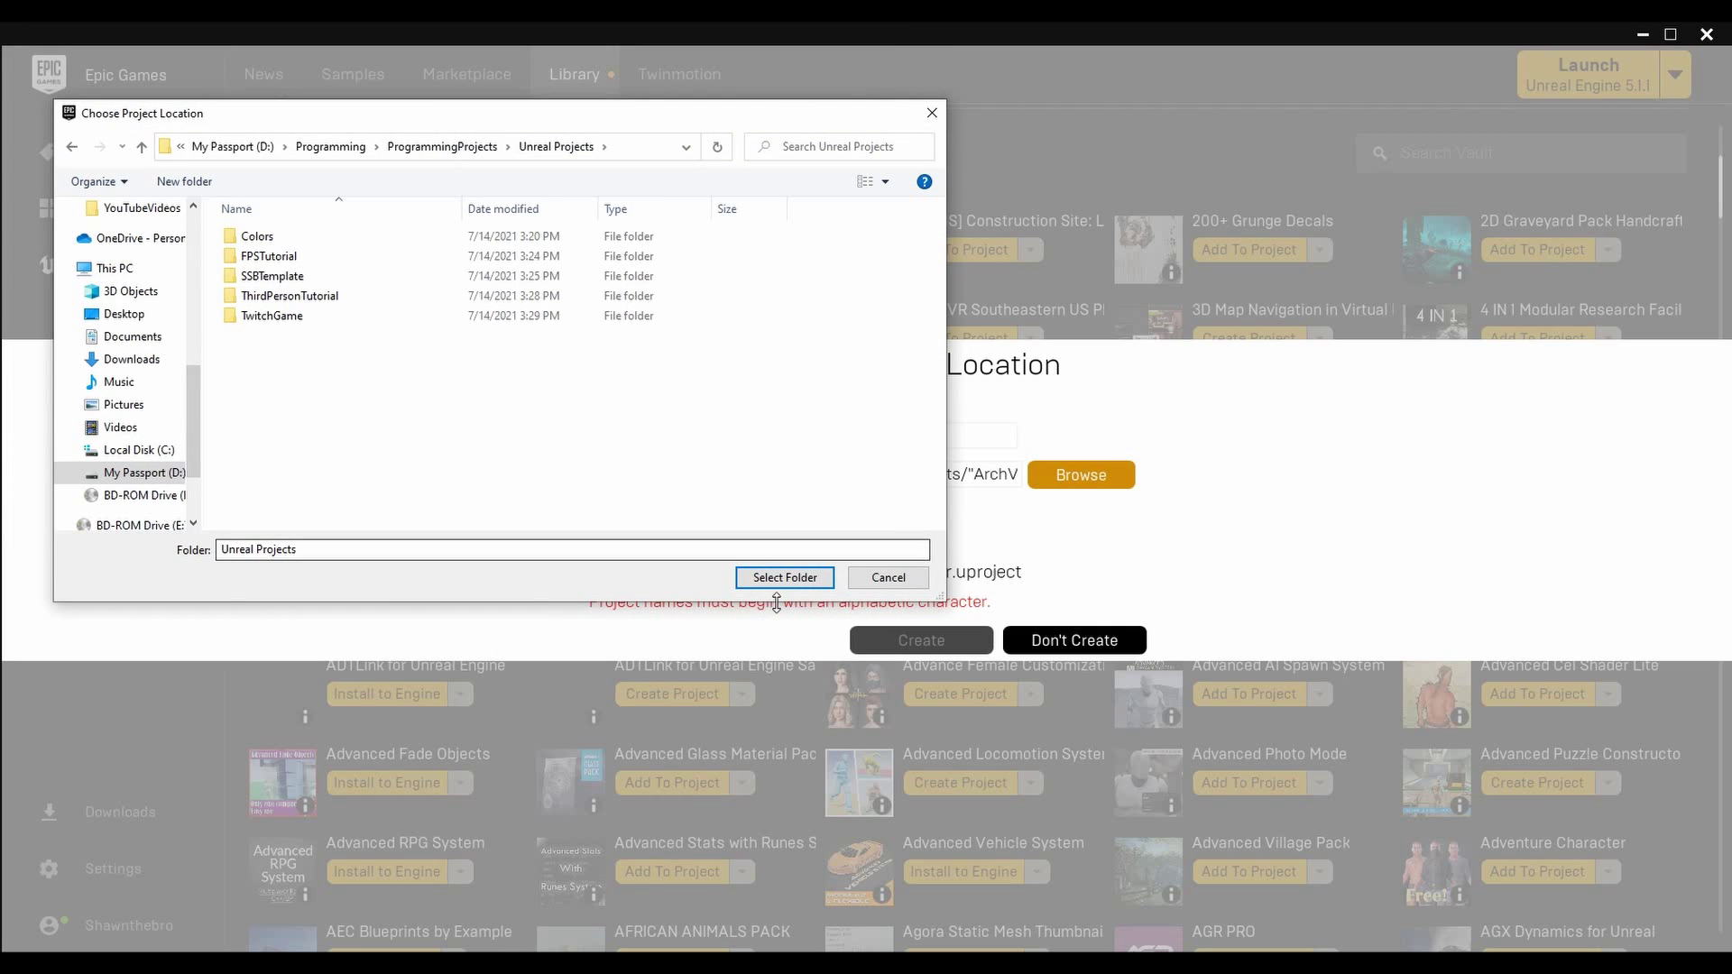
pyautogui.click(784, 577)
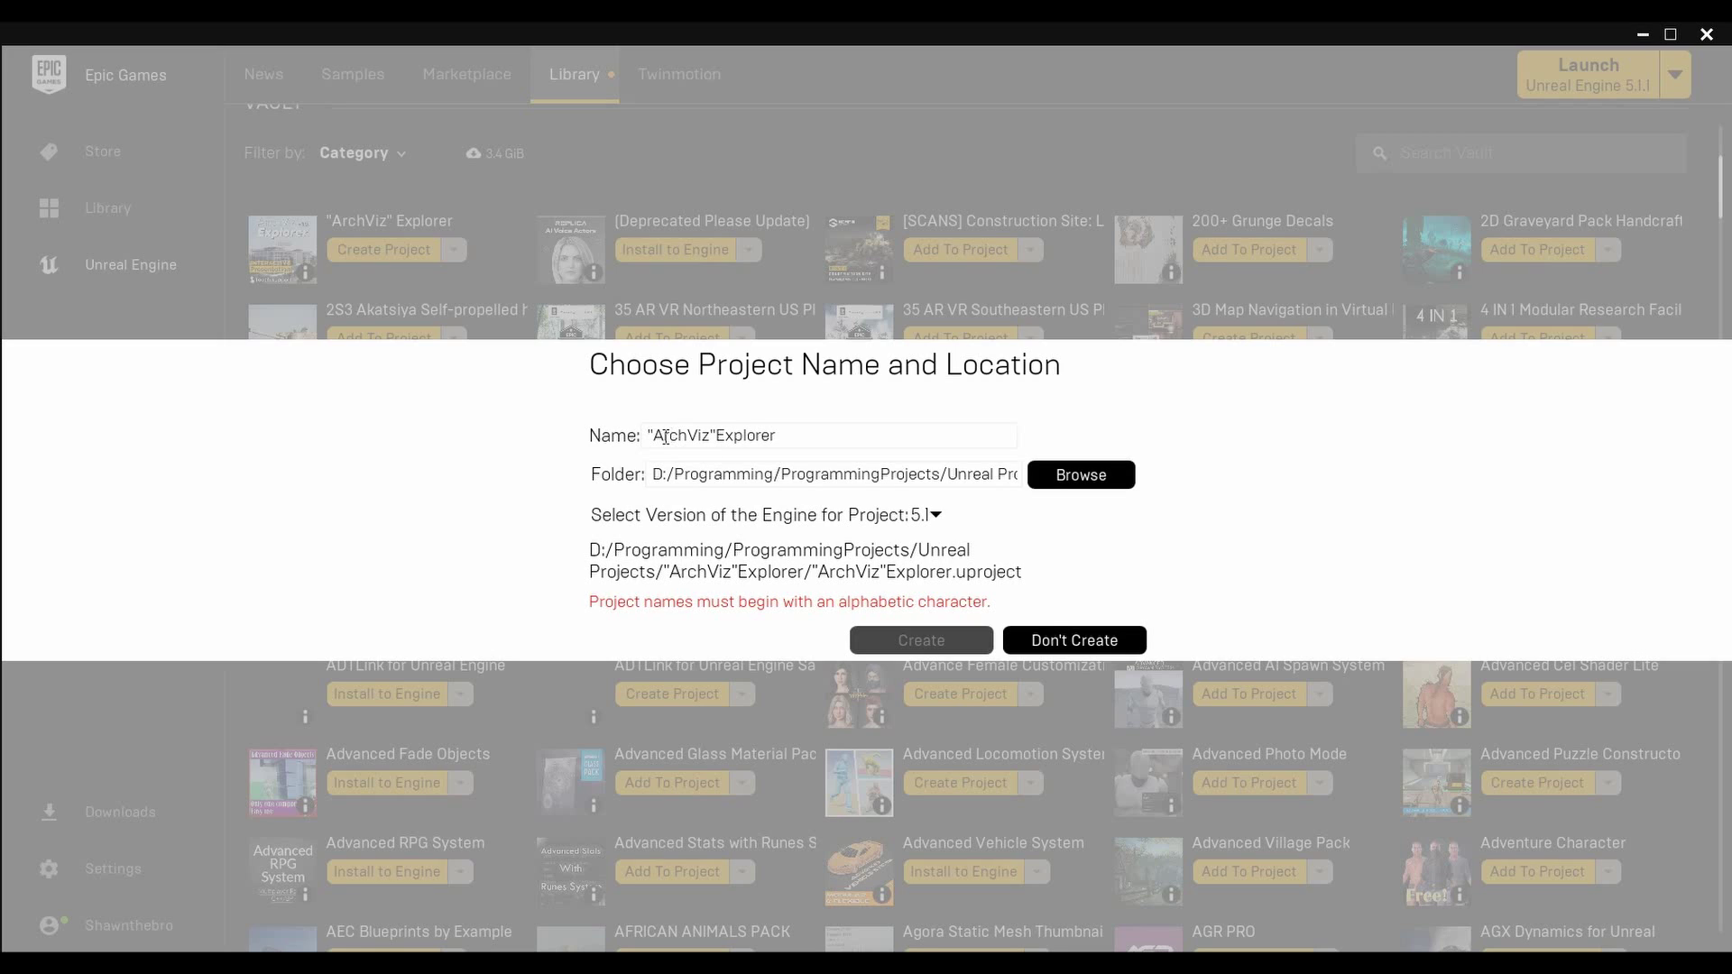
# - Remove the quotes so the name reads ArchVizExplorer, then create the project
pyautogui.press('BackSpace')
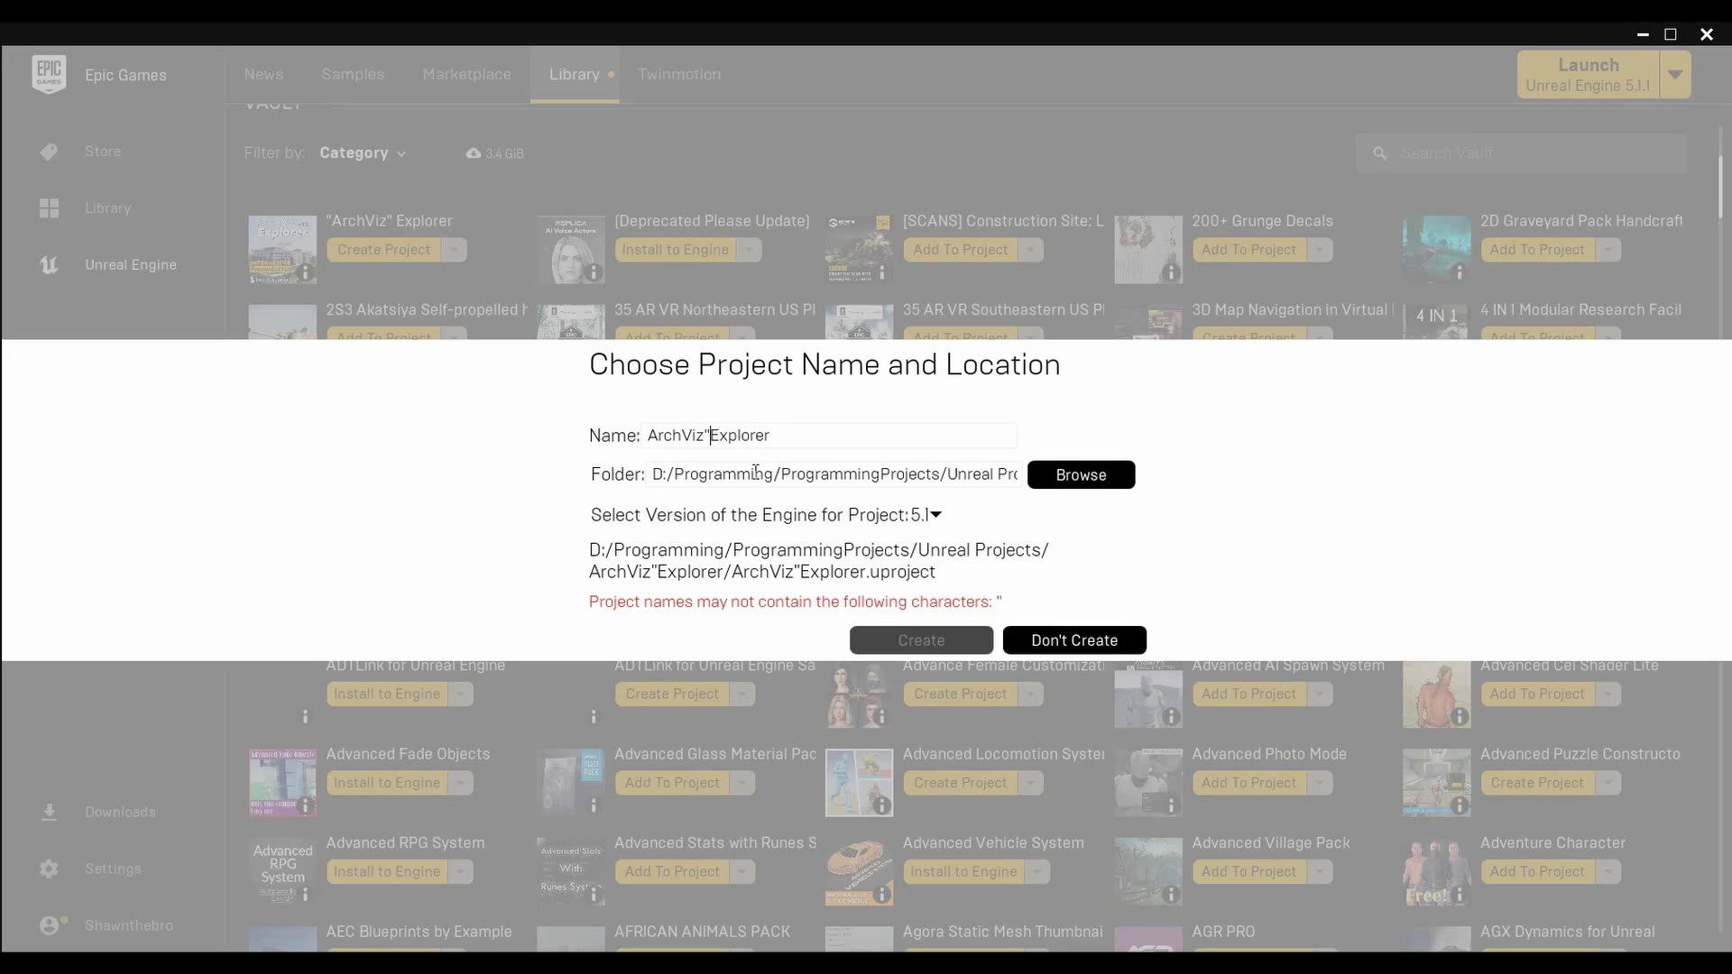
pyautogui.press('BackSpace')
pyautogui.click(785, 429)
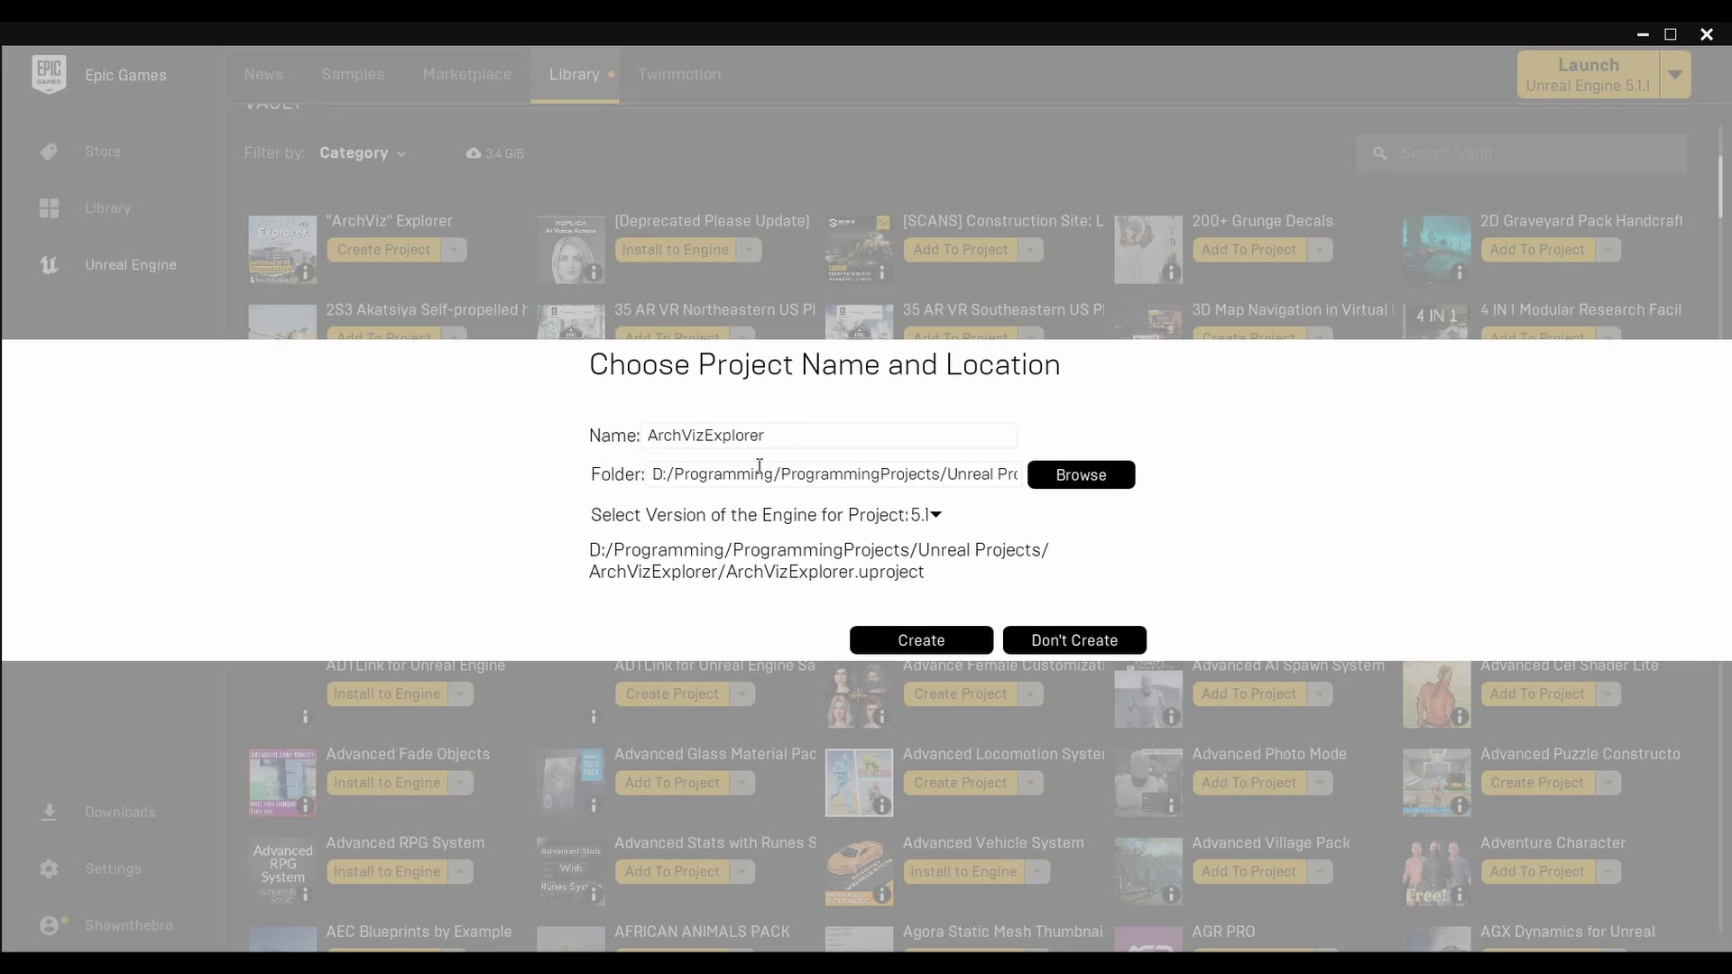
pyautogui.click(980, 642)
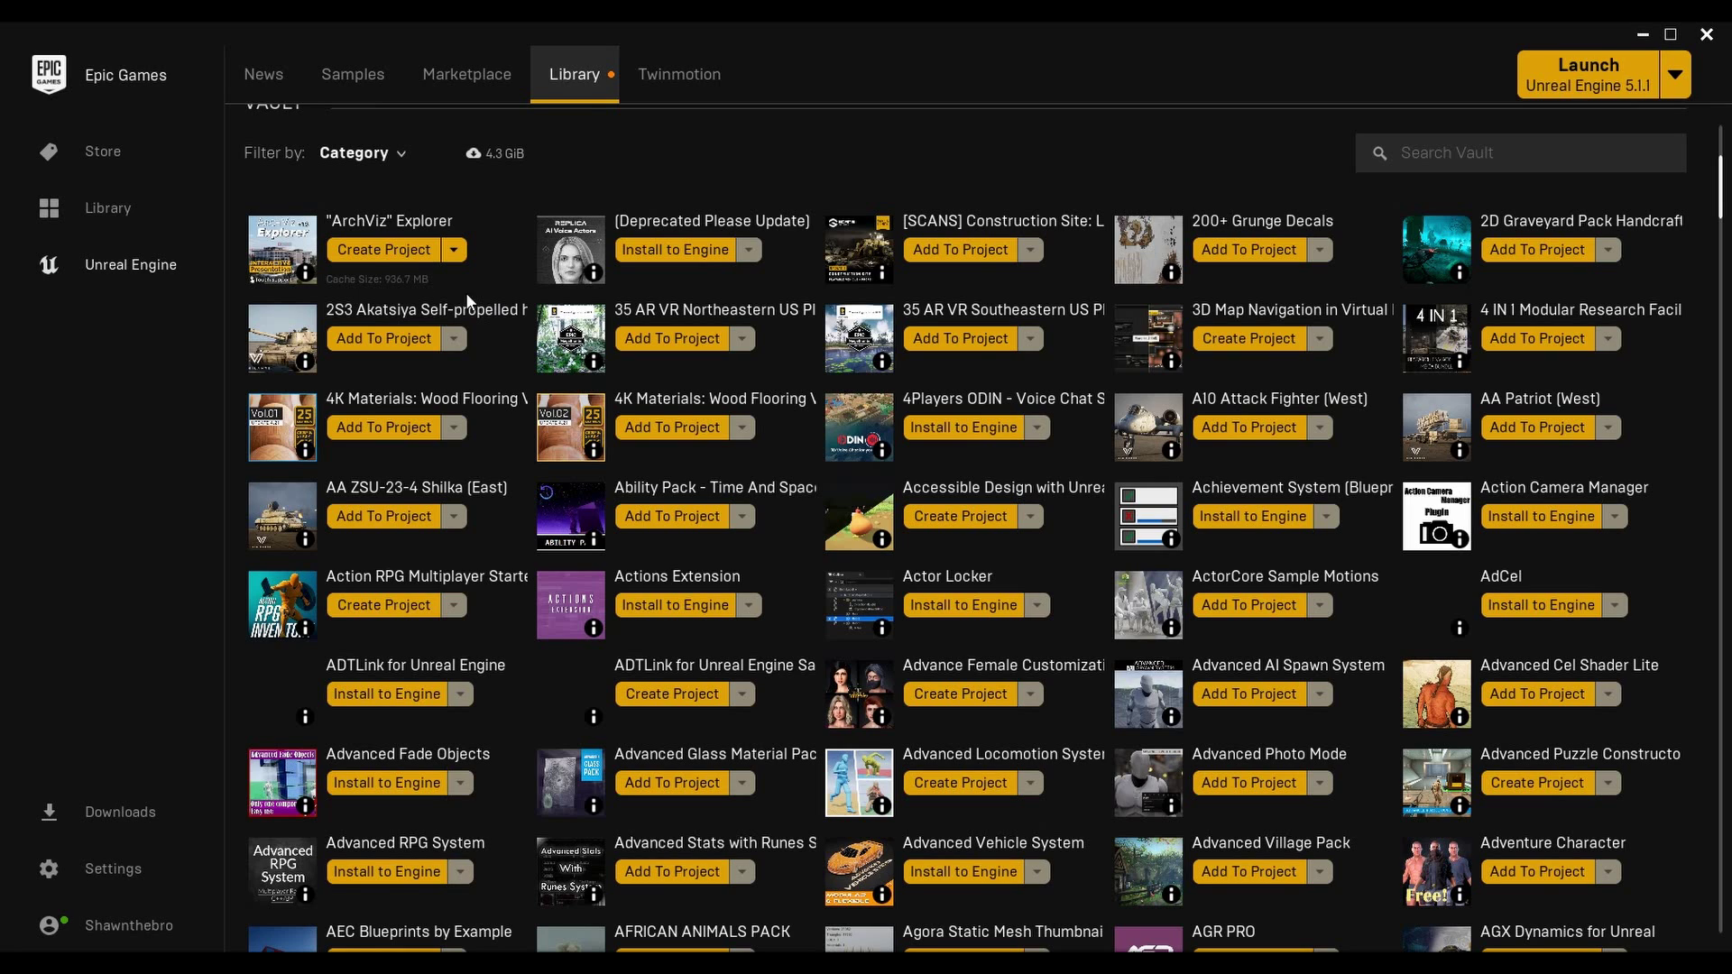
# - Launch the ArchVizExplorer project tile from the My Projects list
pyautogui.scroll(10, 612, 549)
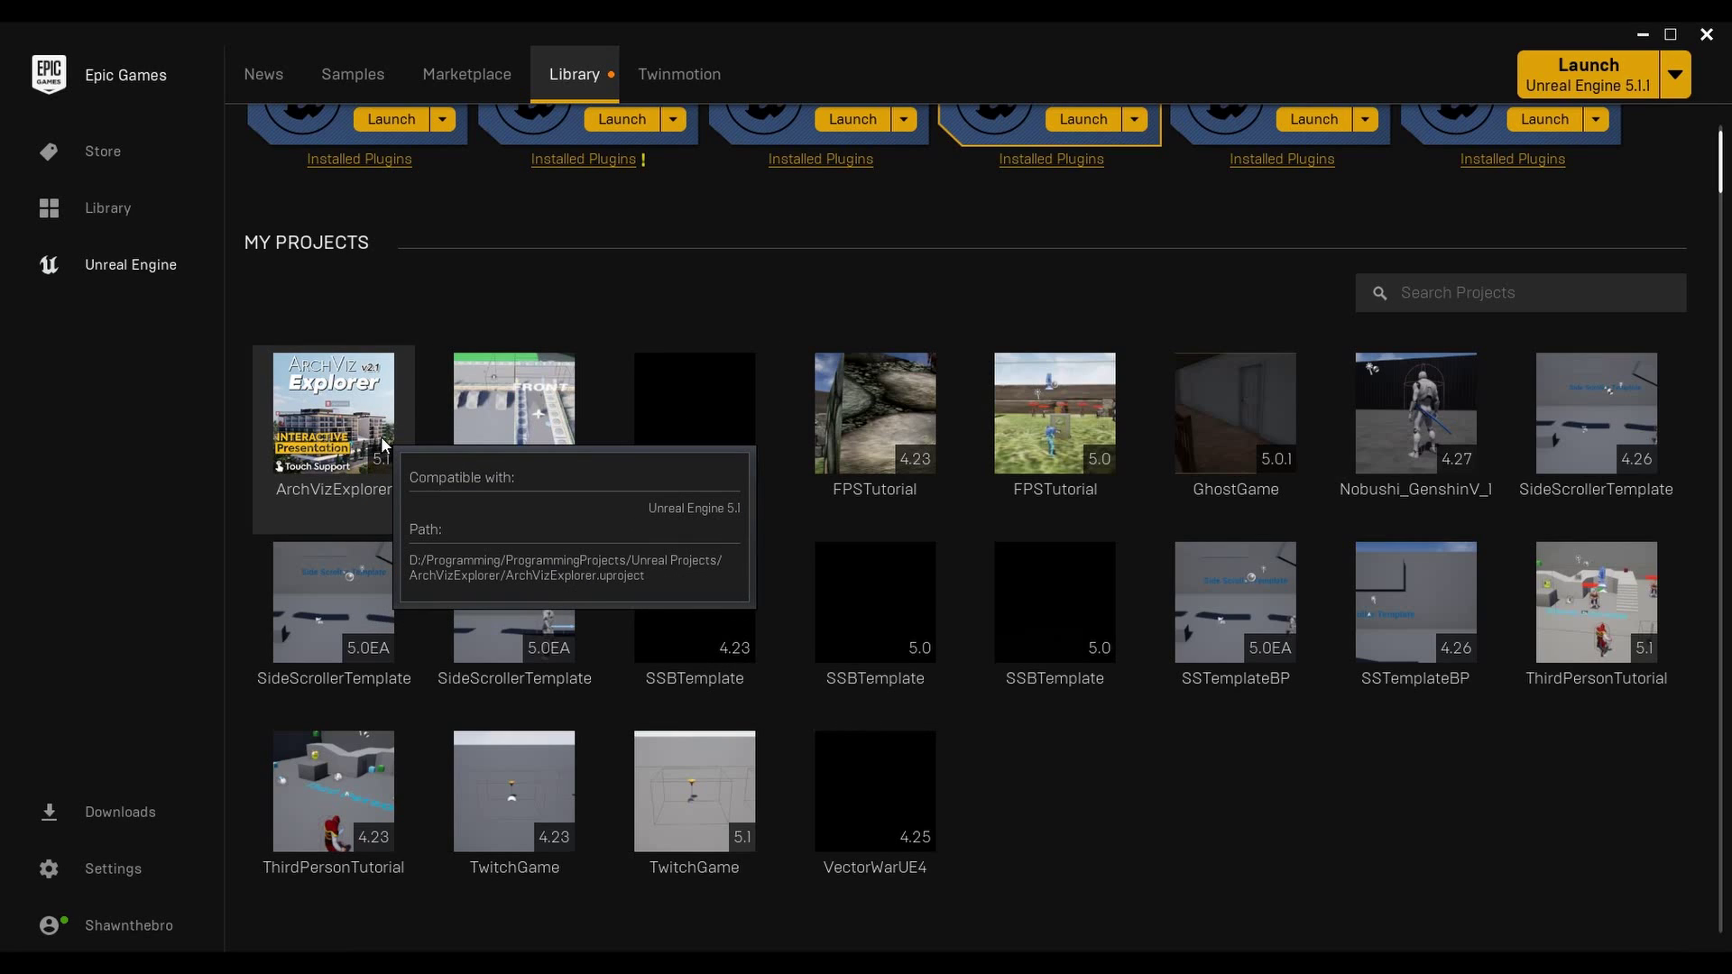
pyautogui.doubleClick(380, 435)
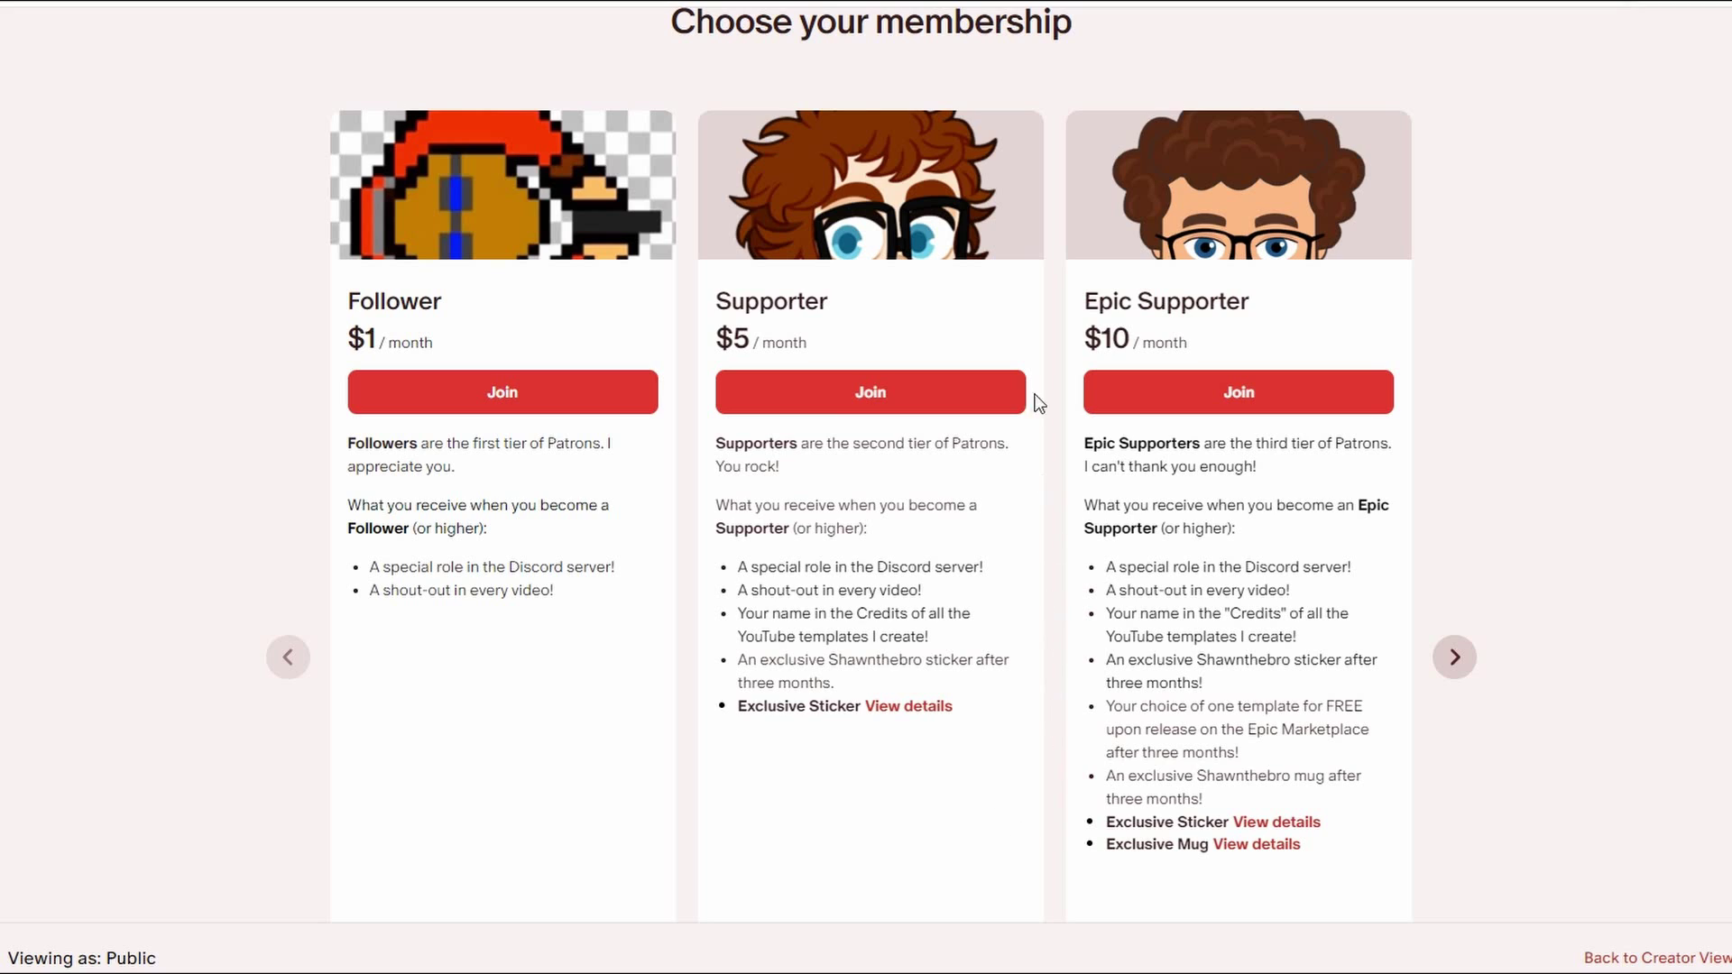
# - Page the membership carousel forward to the $45 Incredible Super Epic Supporter tier
pyautogui.click(1463, 660)
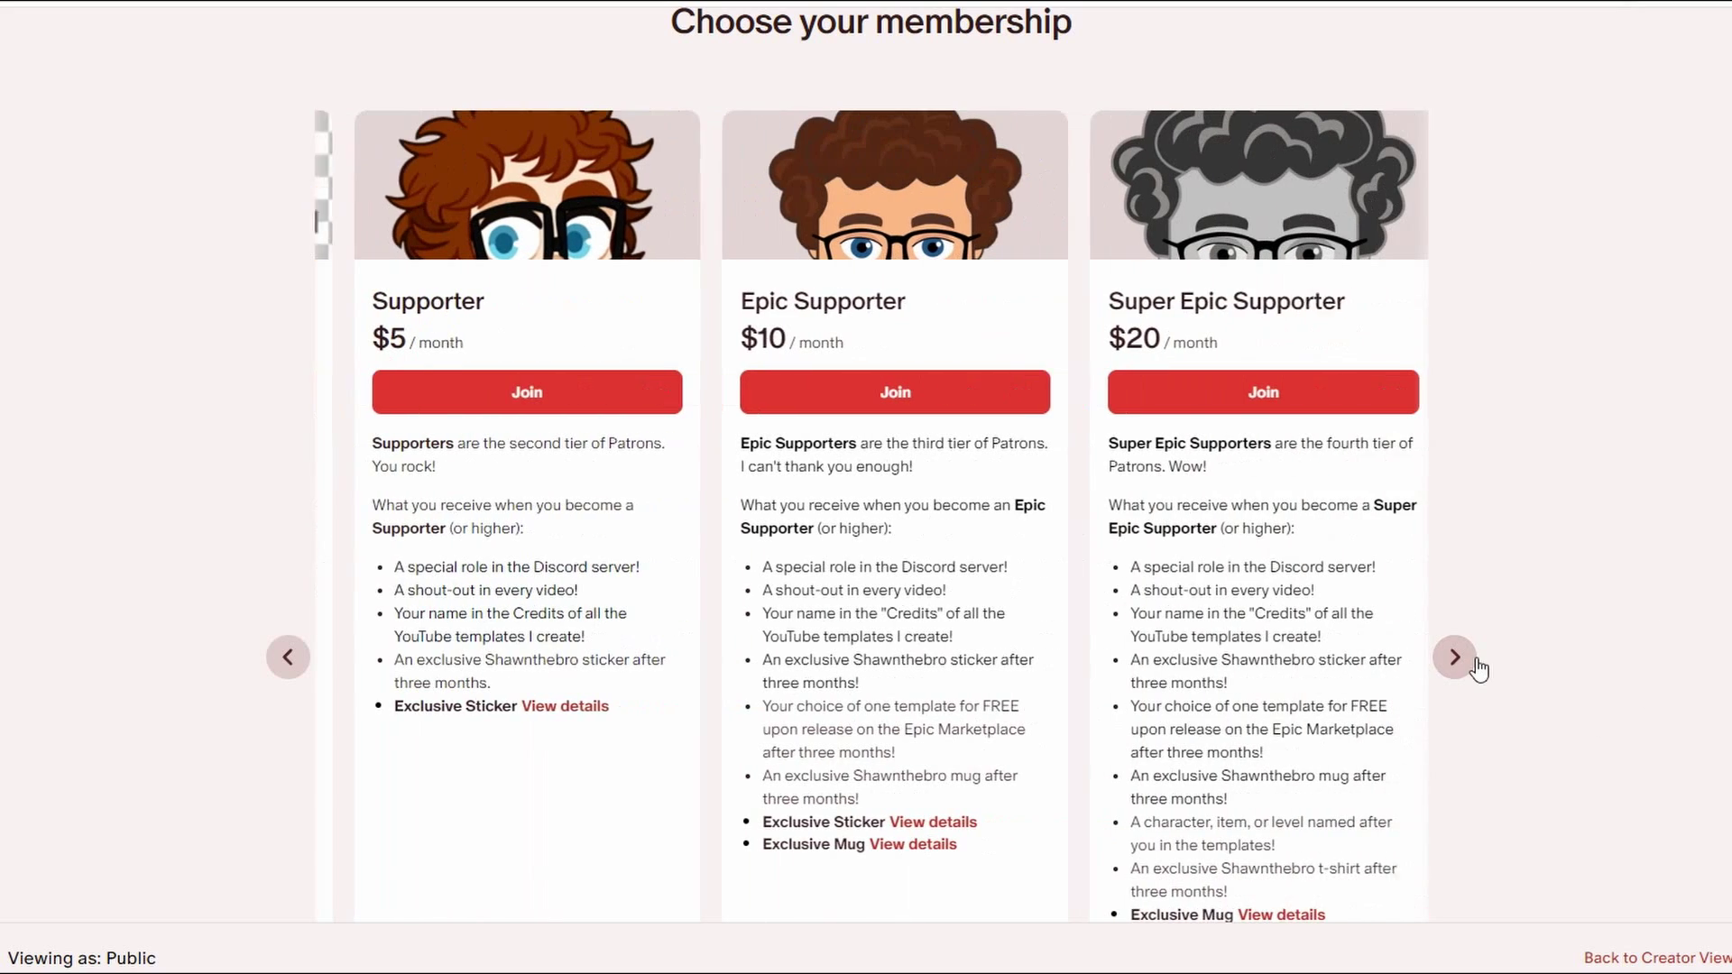
pyautogui.scroll(-1, 1548, 663)
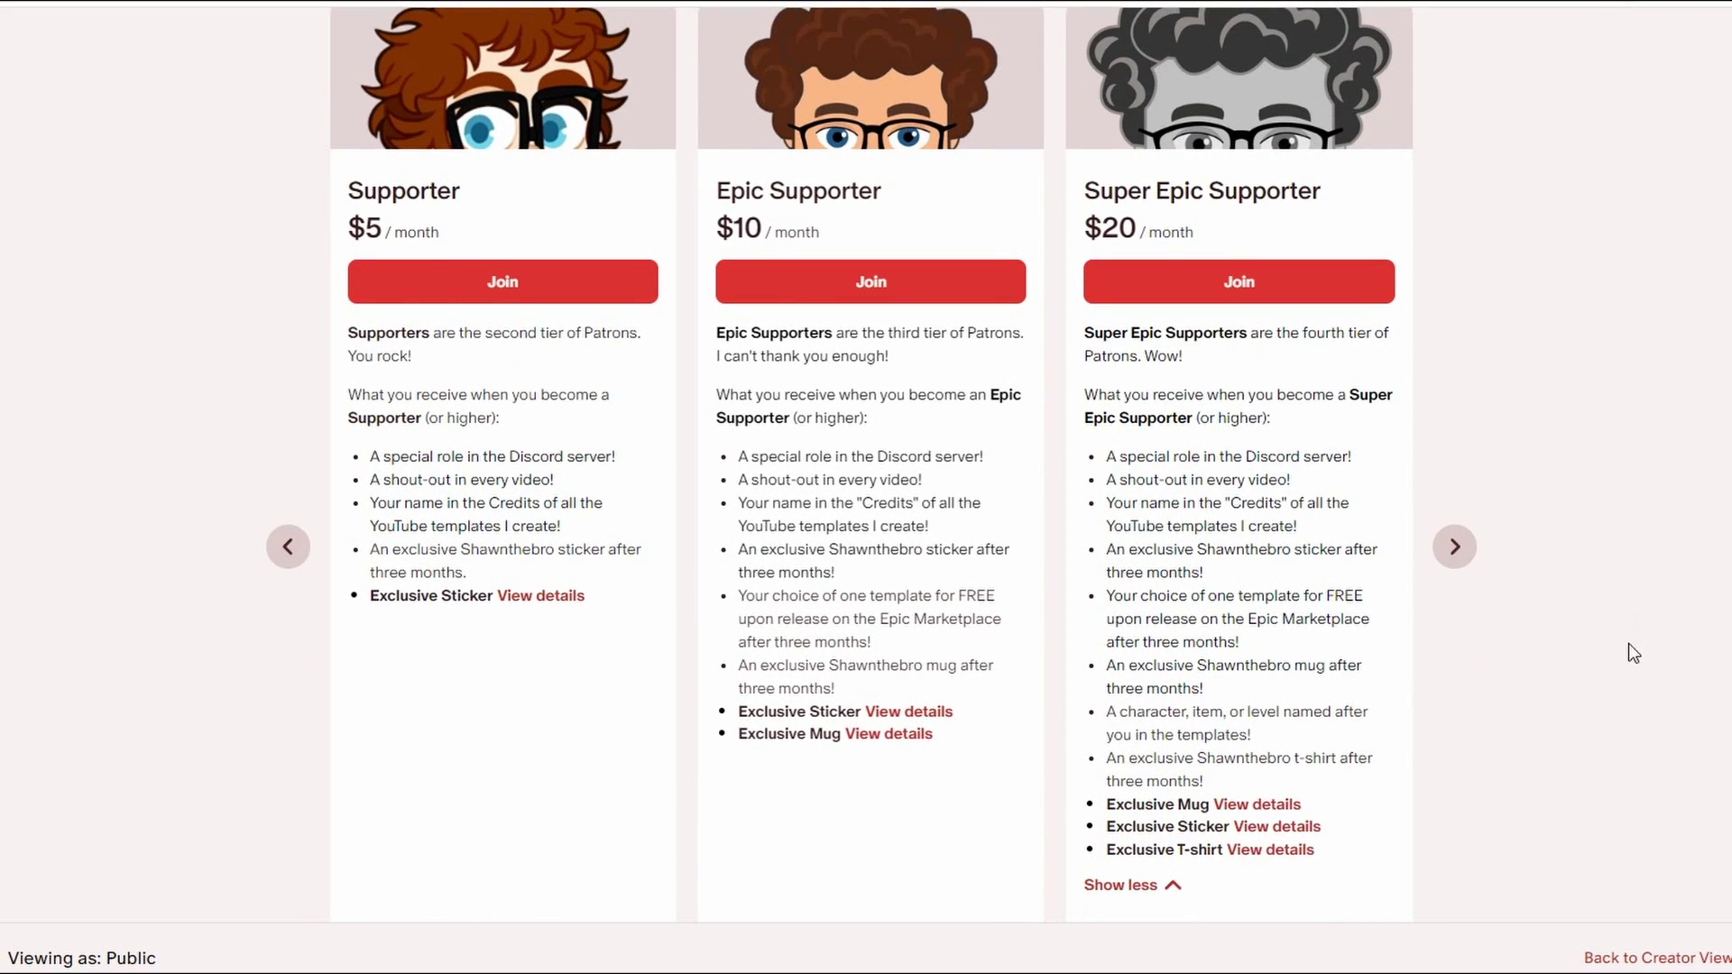
pyautogui.click(1463, 559)
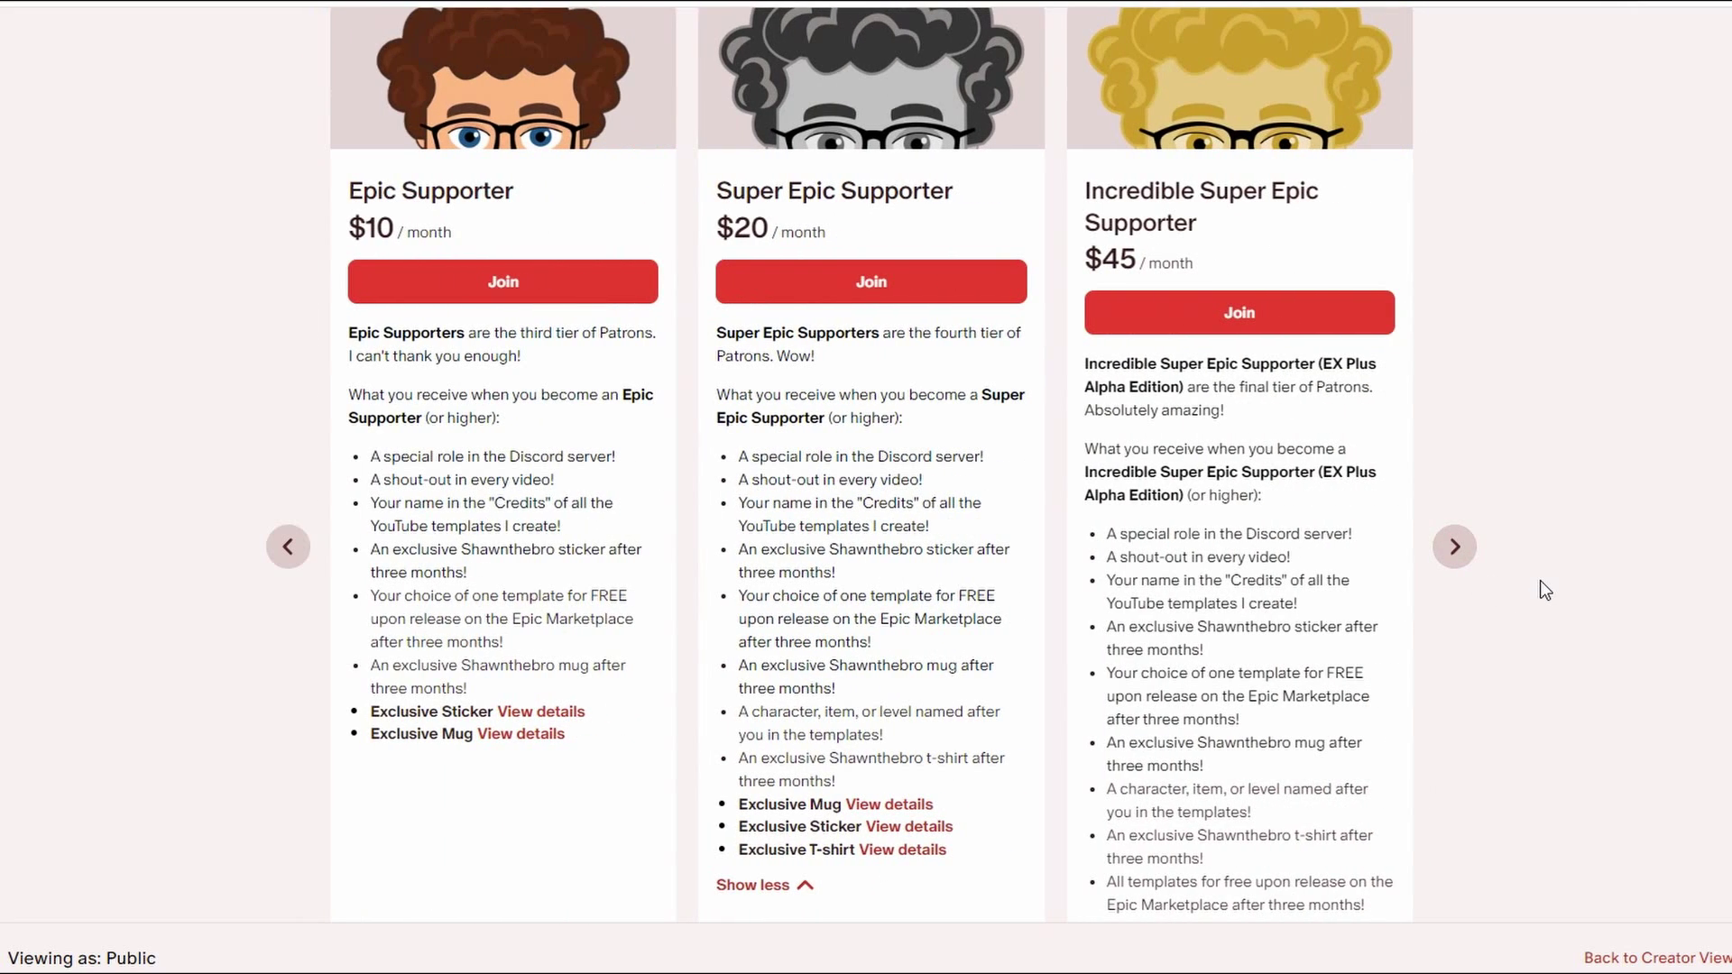
# - Browse the Spring merch store's tank tops, tees, sticker, hoodie and slides ($7.99–$49.99)
pyautogui.scroll(-2, 1540, 580)
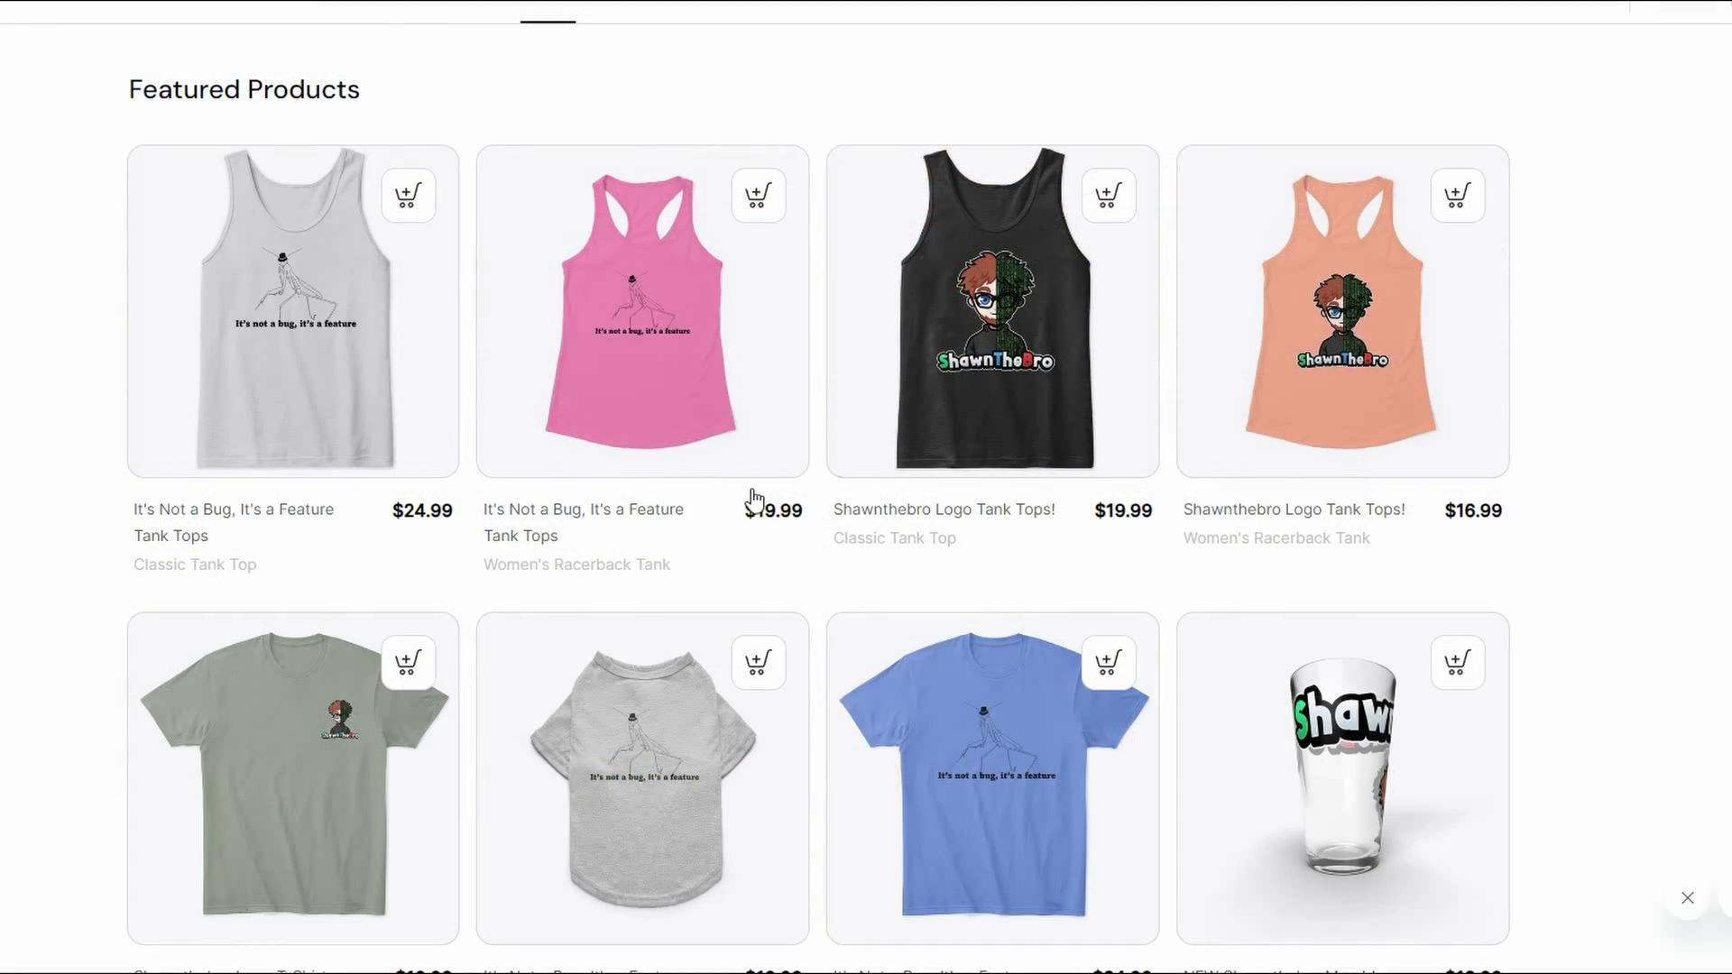
pyautogui.scroll(-1, 1687, 361)
pyautogui.scroll(-4, 1693, 363)
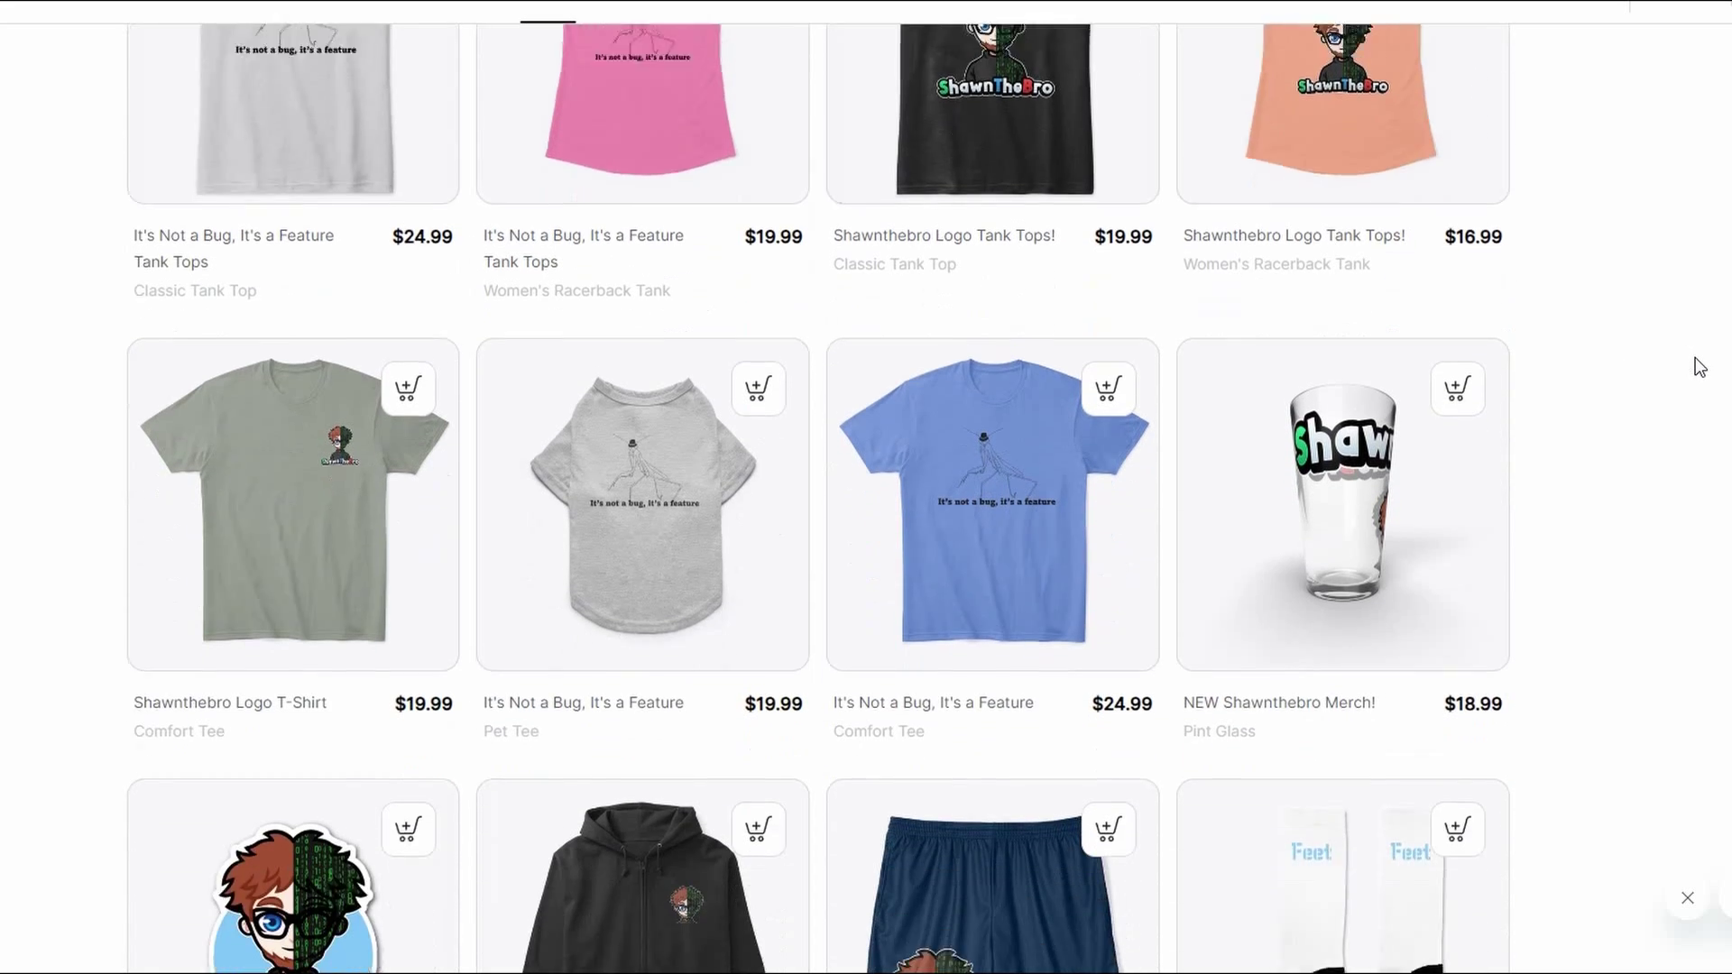
pyautogui.scroll(-1, 1707, 289)
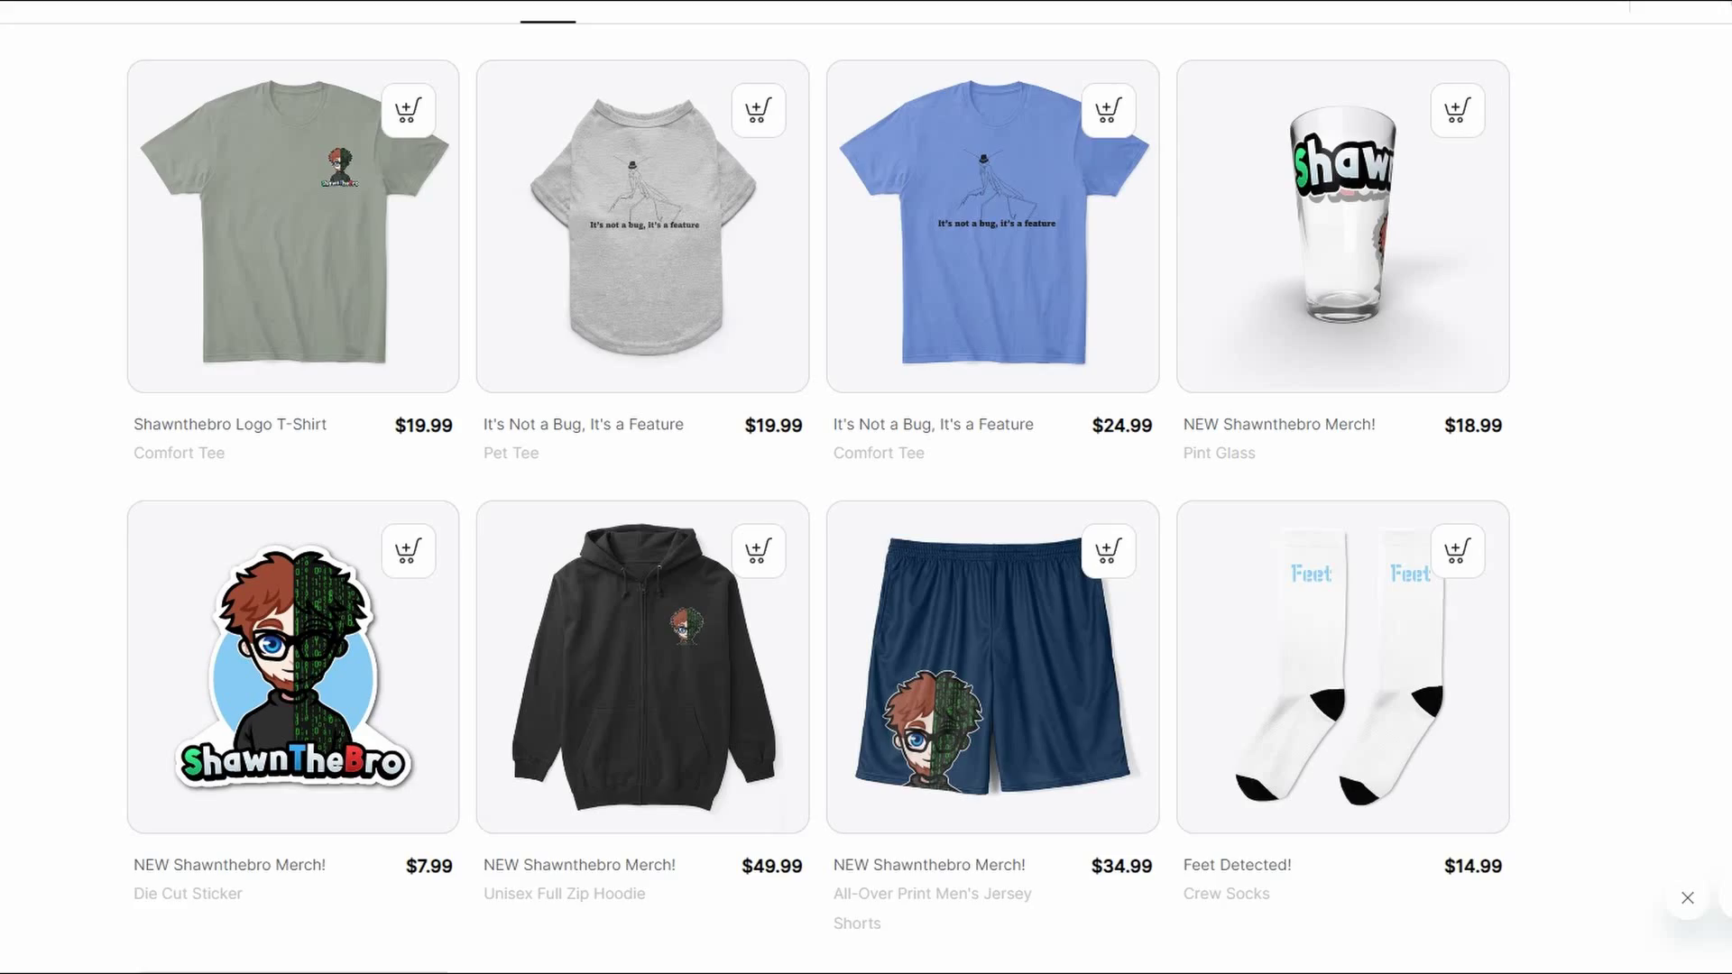
pyautogui.scroll(-3, 818, 498)
pyautogui.scroll(-3, 818, 498)
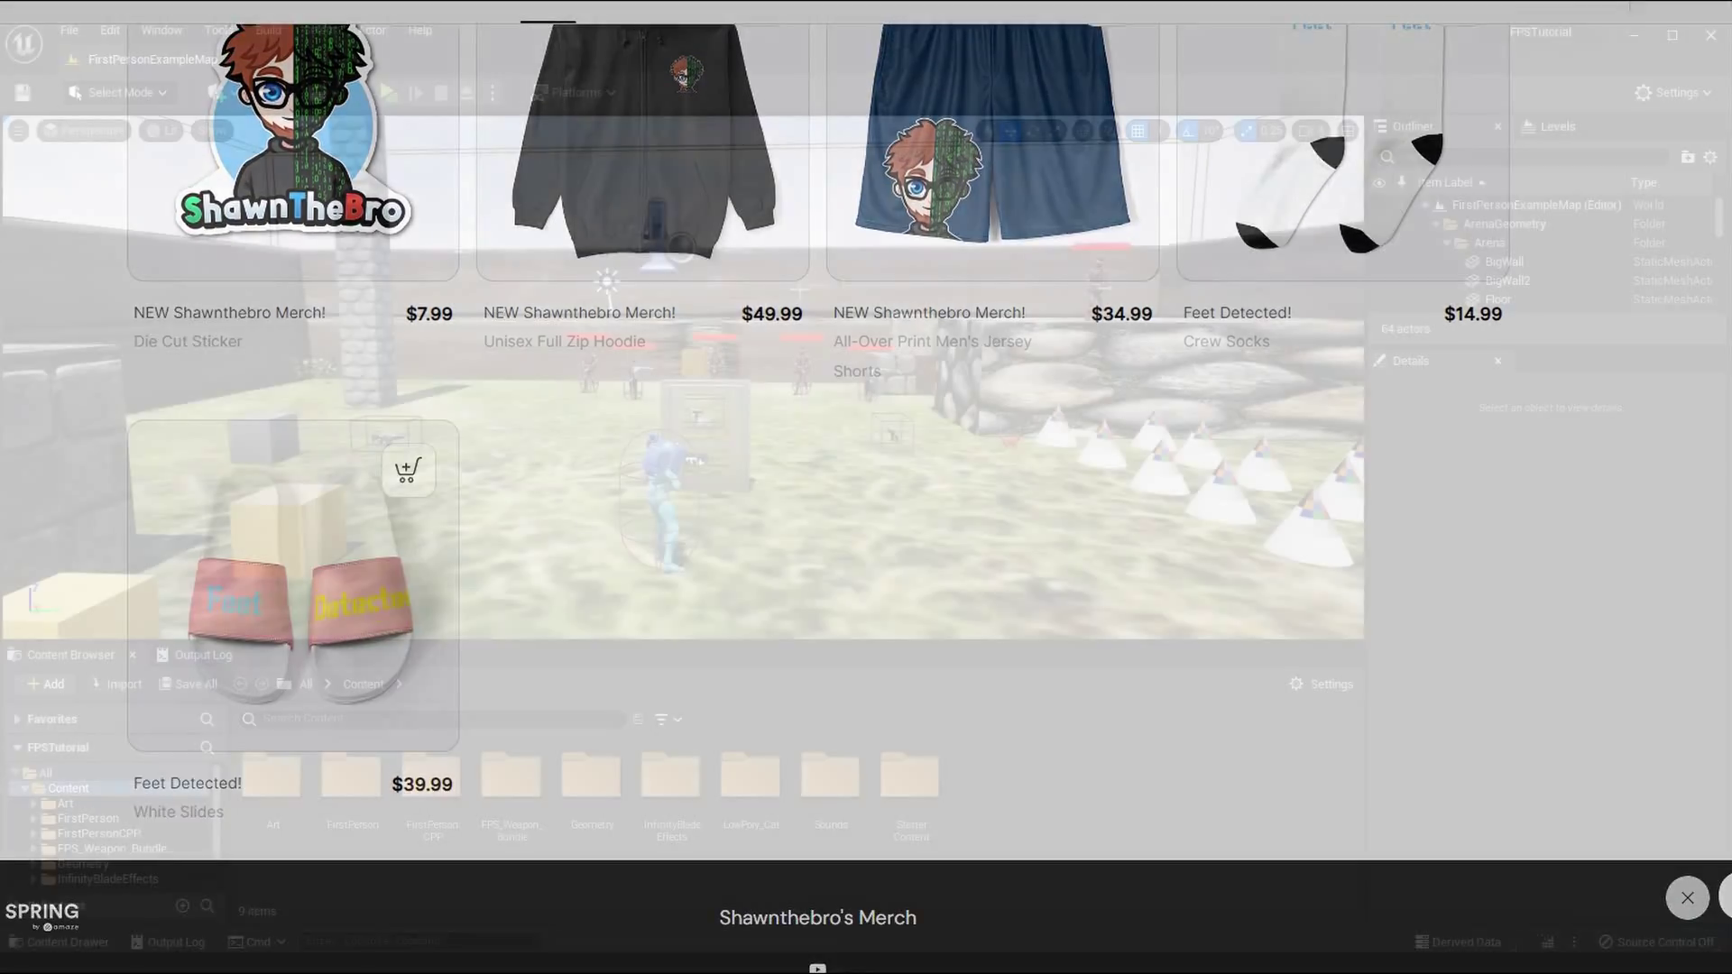